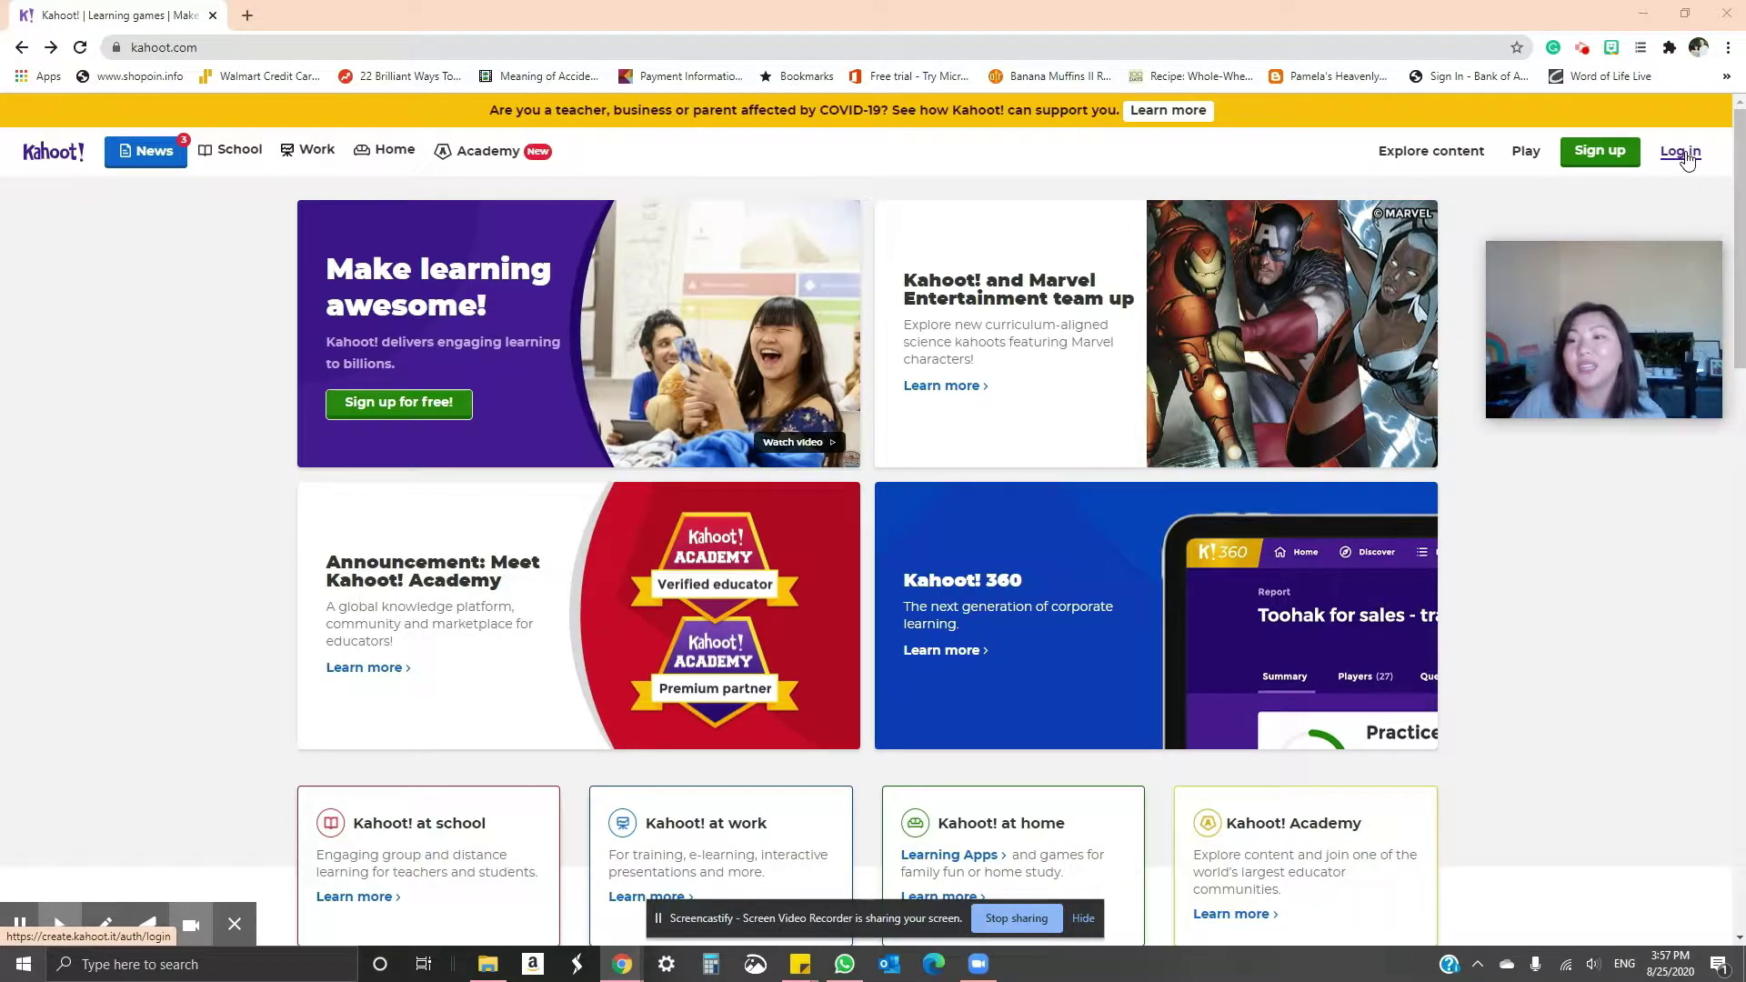
Step: Open the account sign-up and choose the Teacher account type
click(1602, 160)
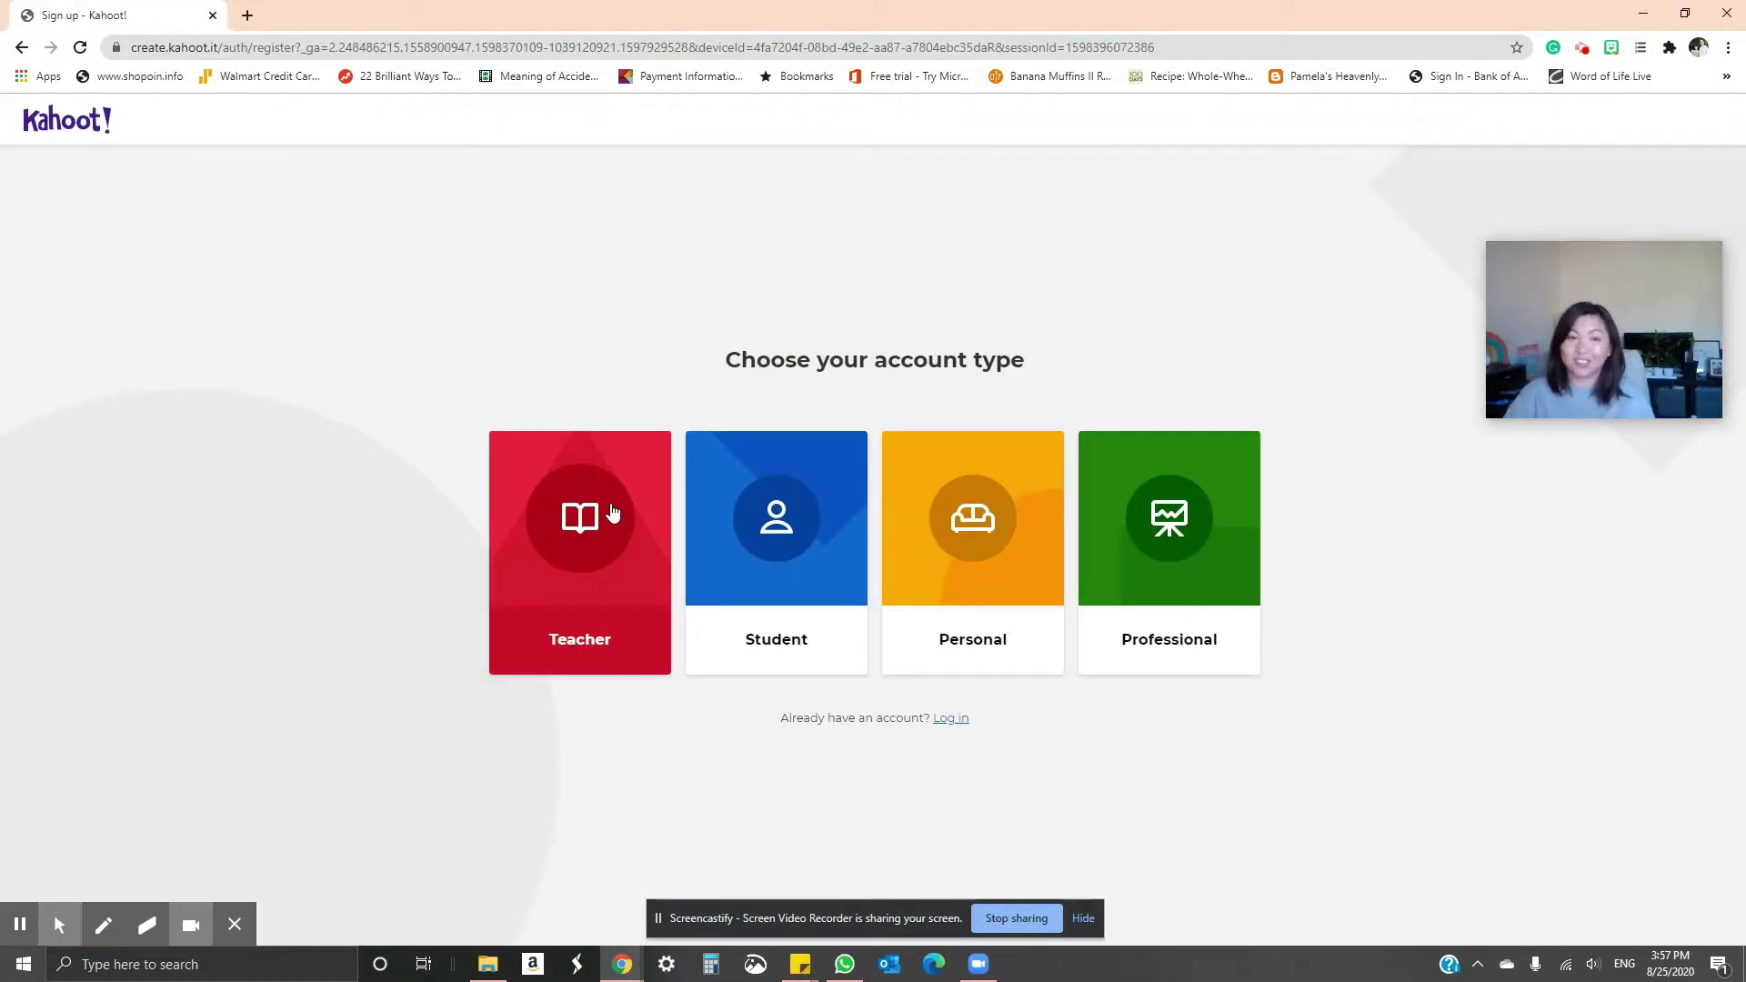
click(610, 513)
click(593, 515)
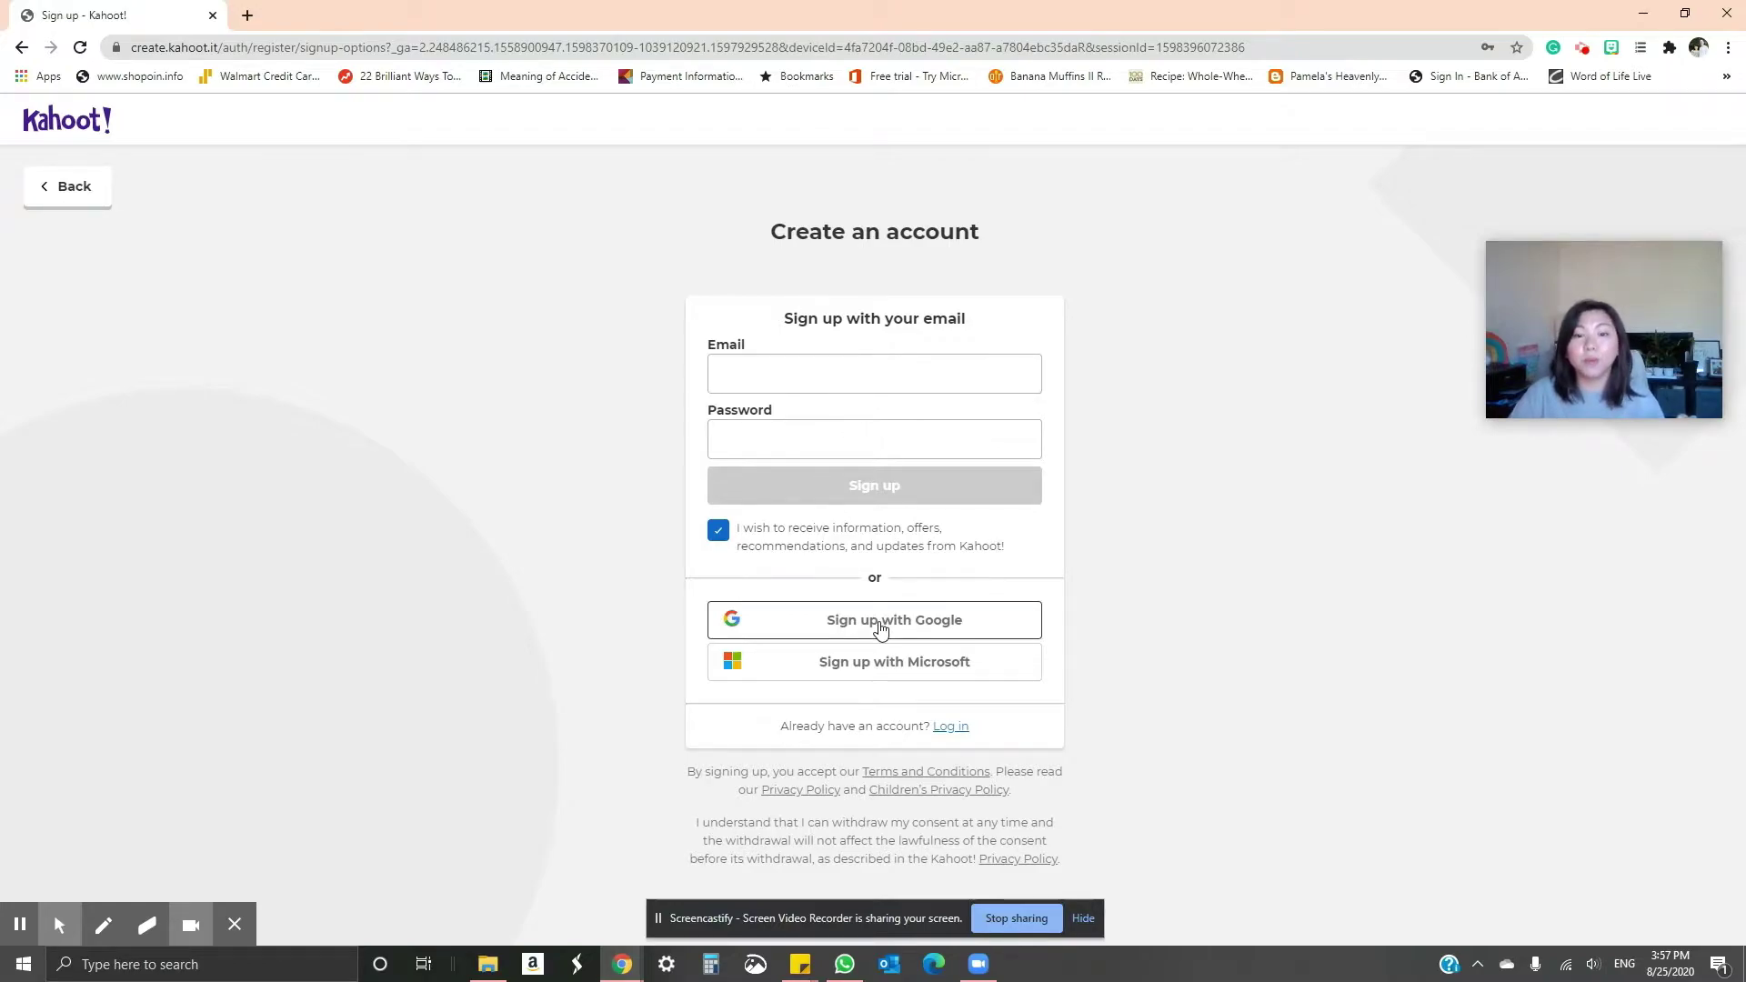
Step: View the Google account chooser and the email sign-up field without registering, and return to the homepage
click(979, 625)
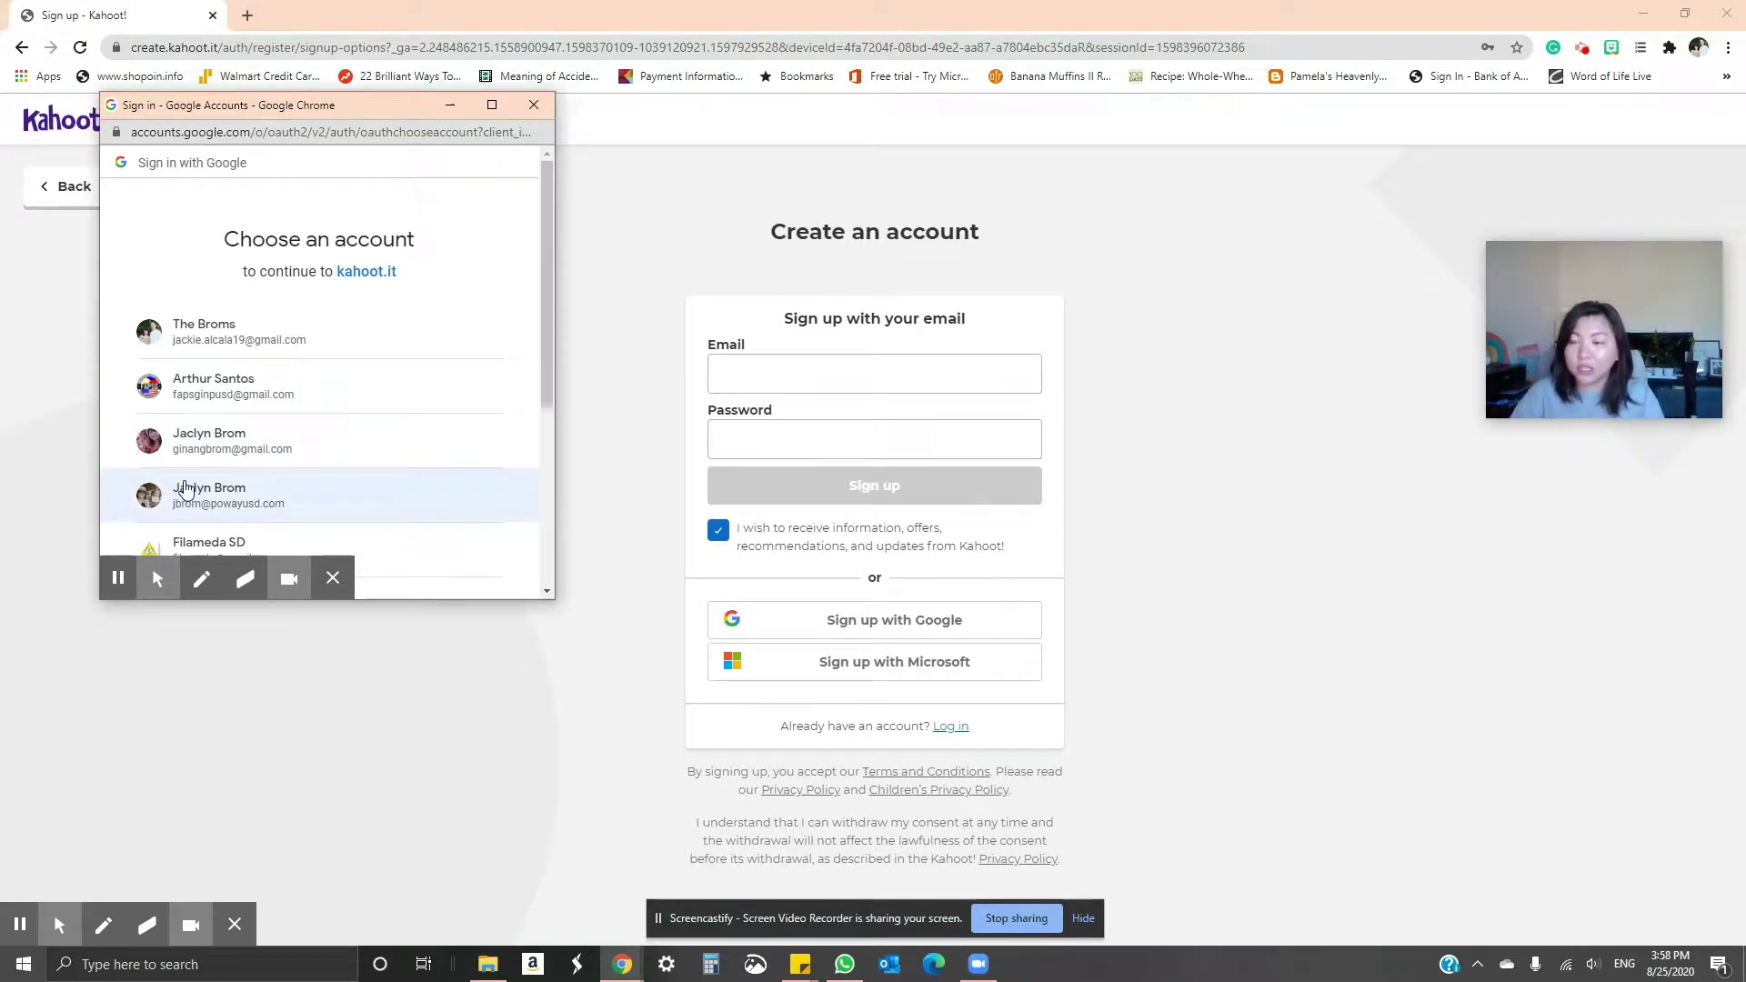
click(534, 105)
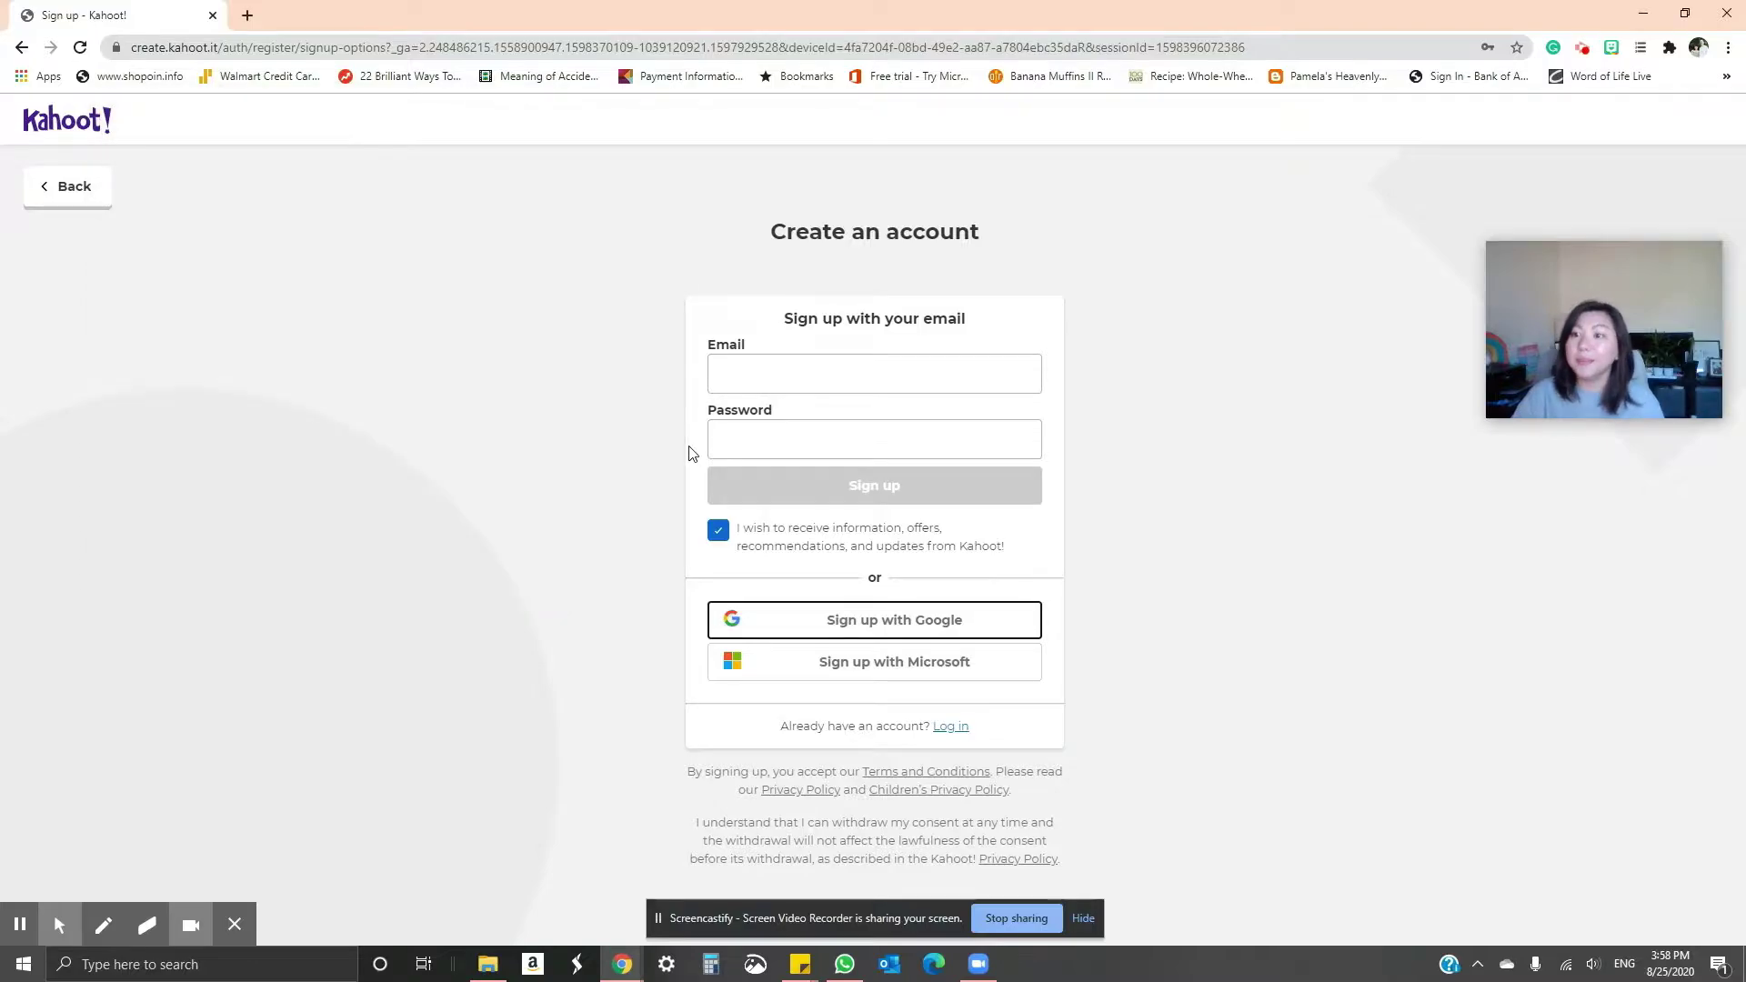
click(830, 363)
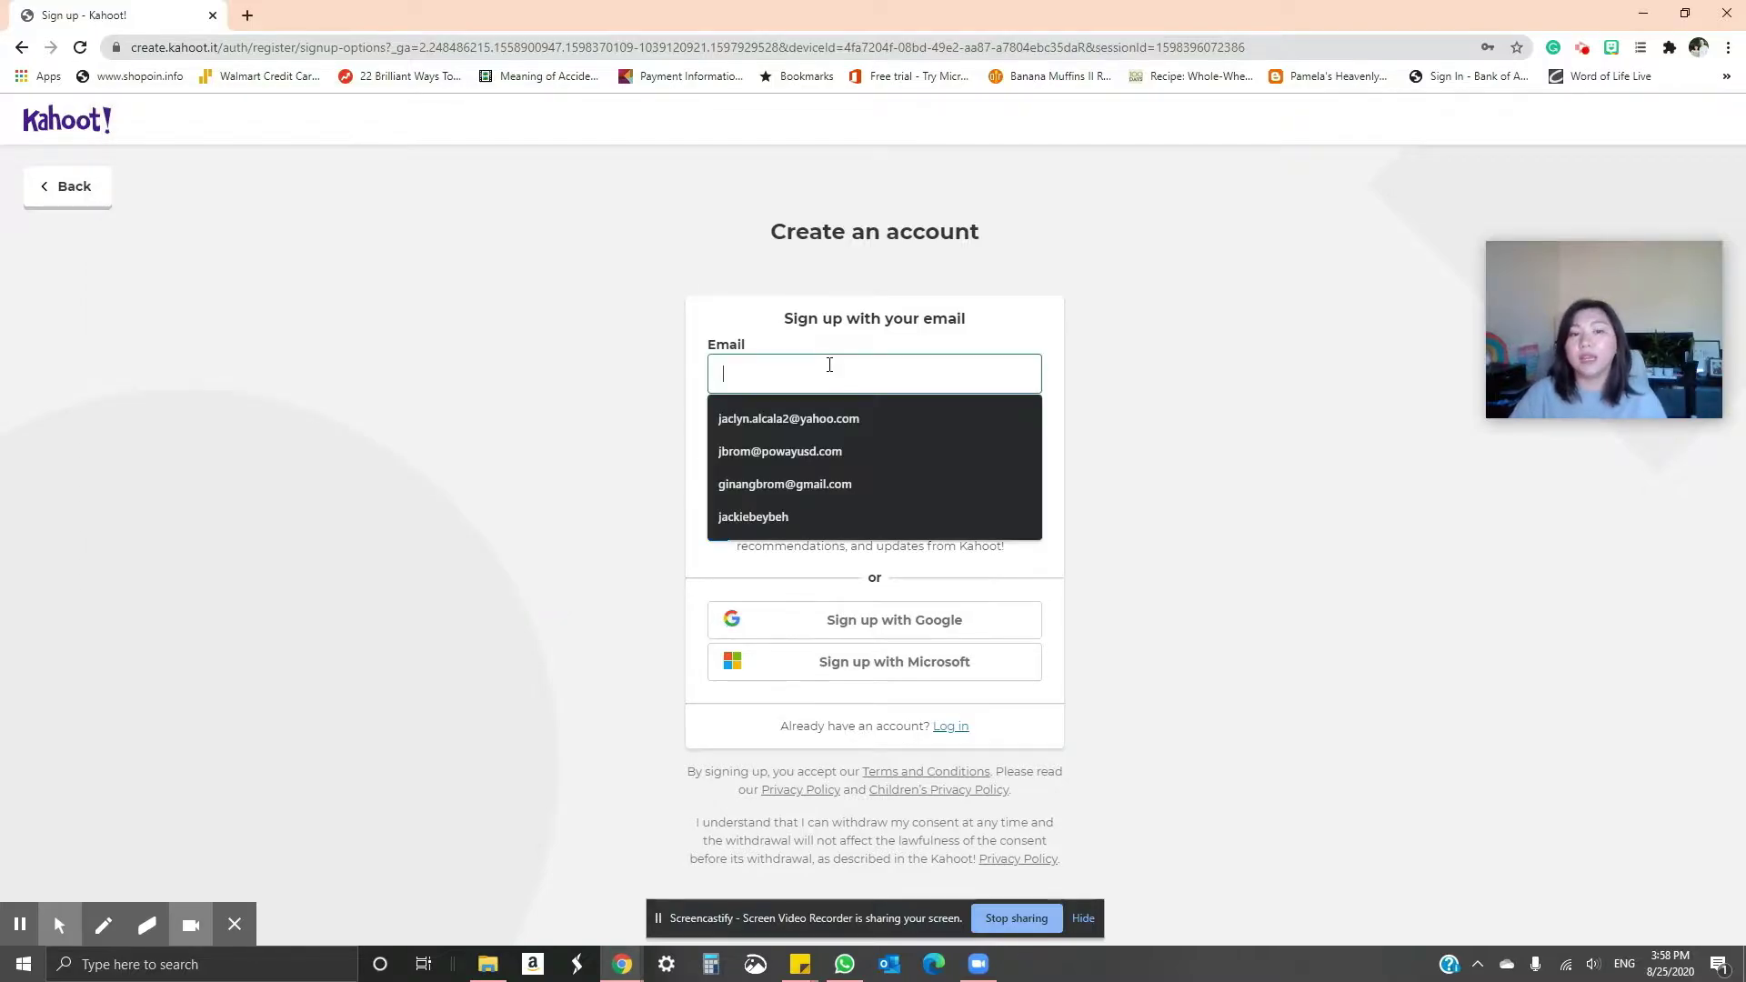
click(604, 331)
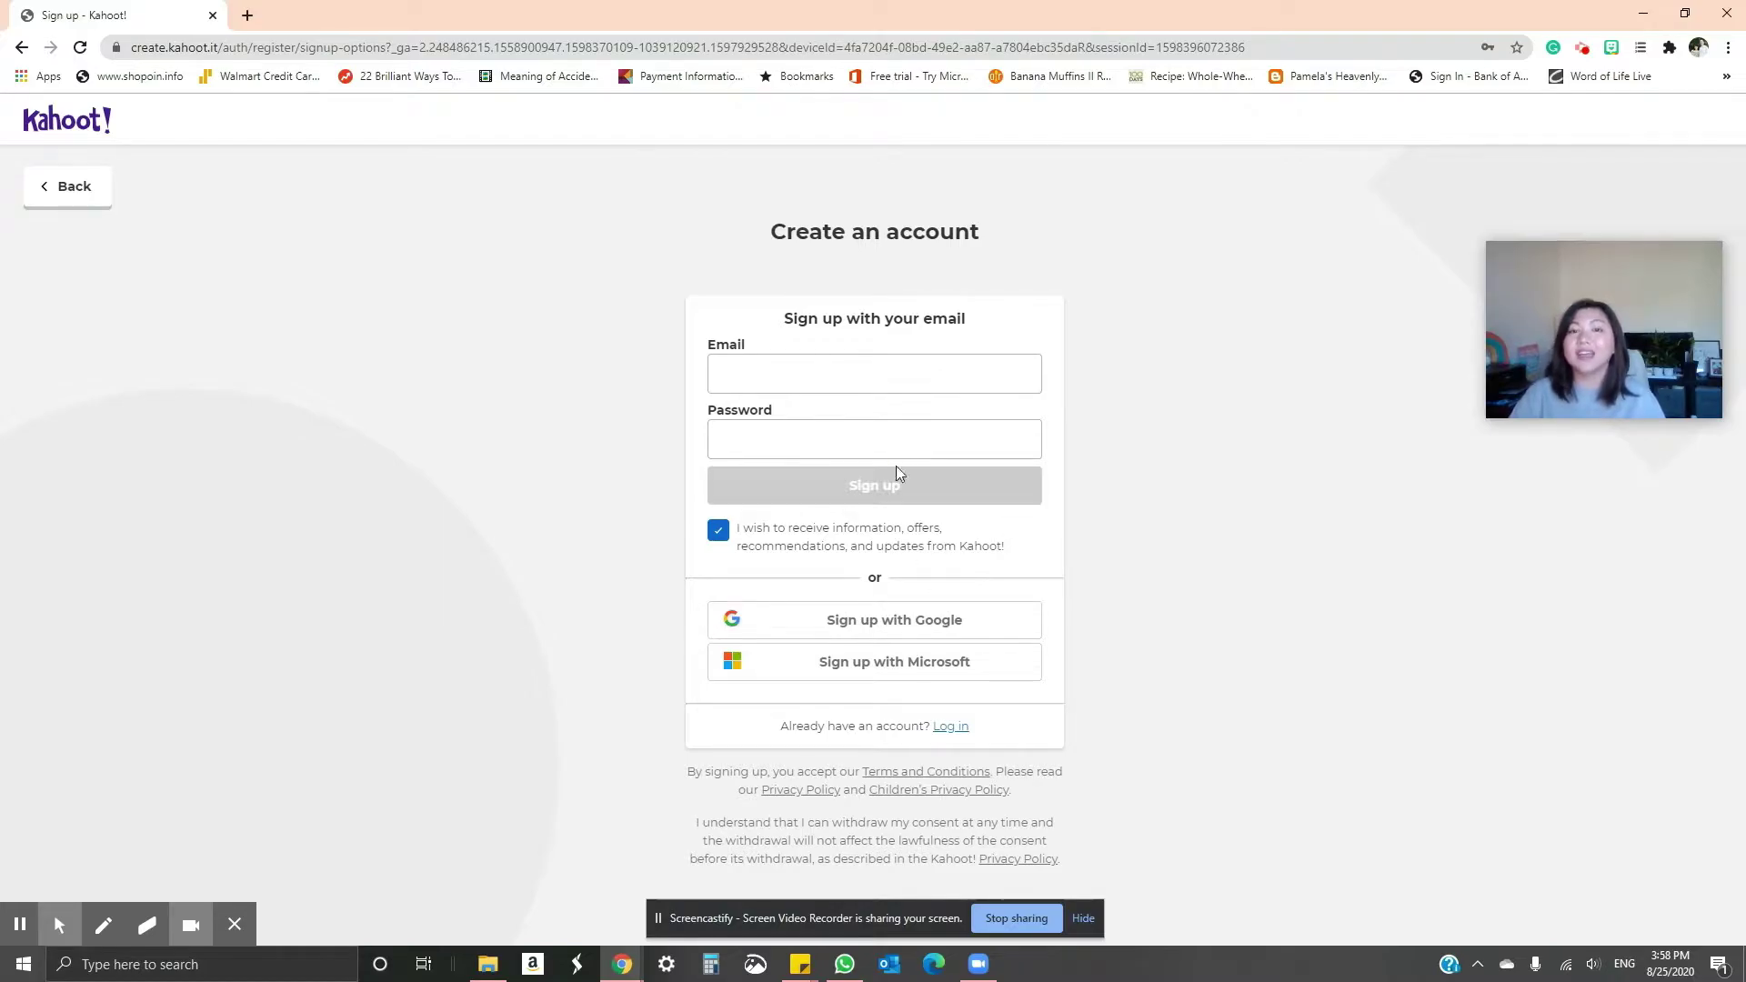
key(alt+Left)
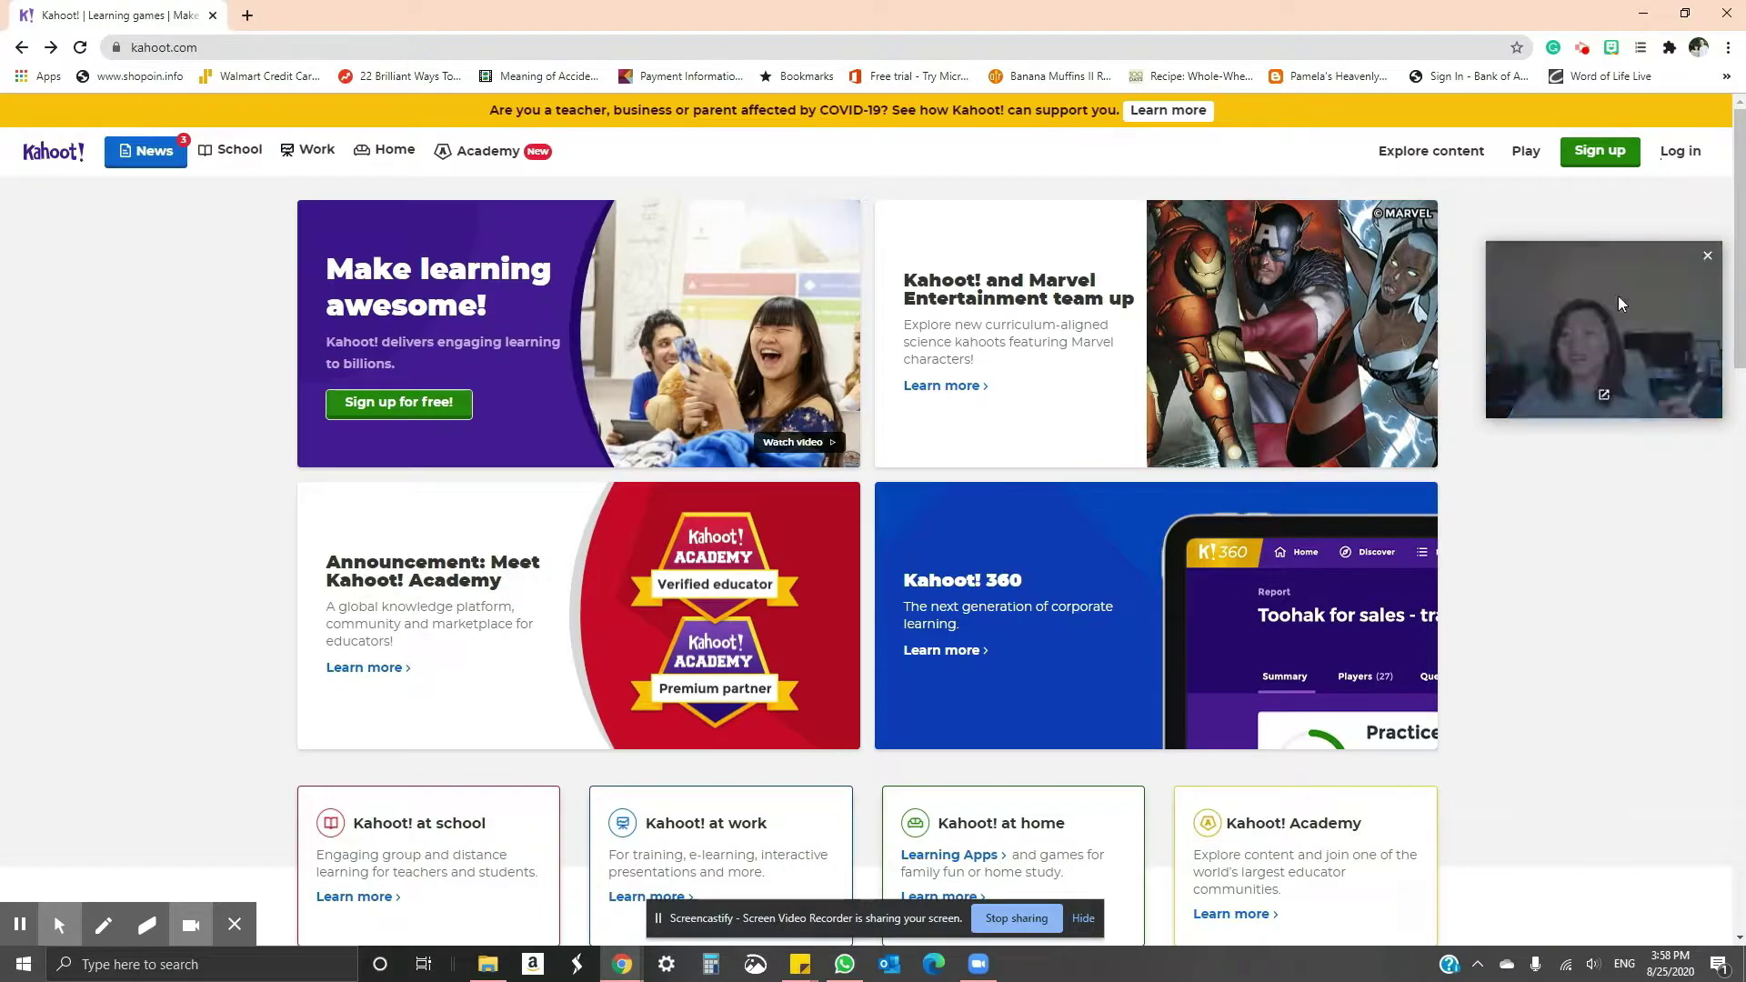
Step: Log in to the existing Kahoot account
click(1673, 148)
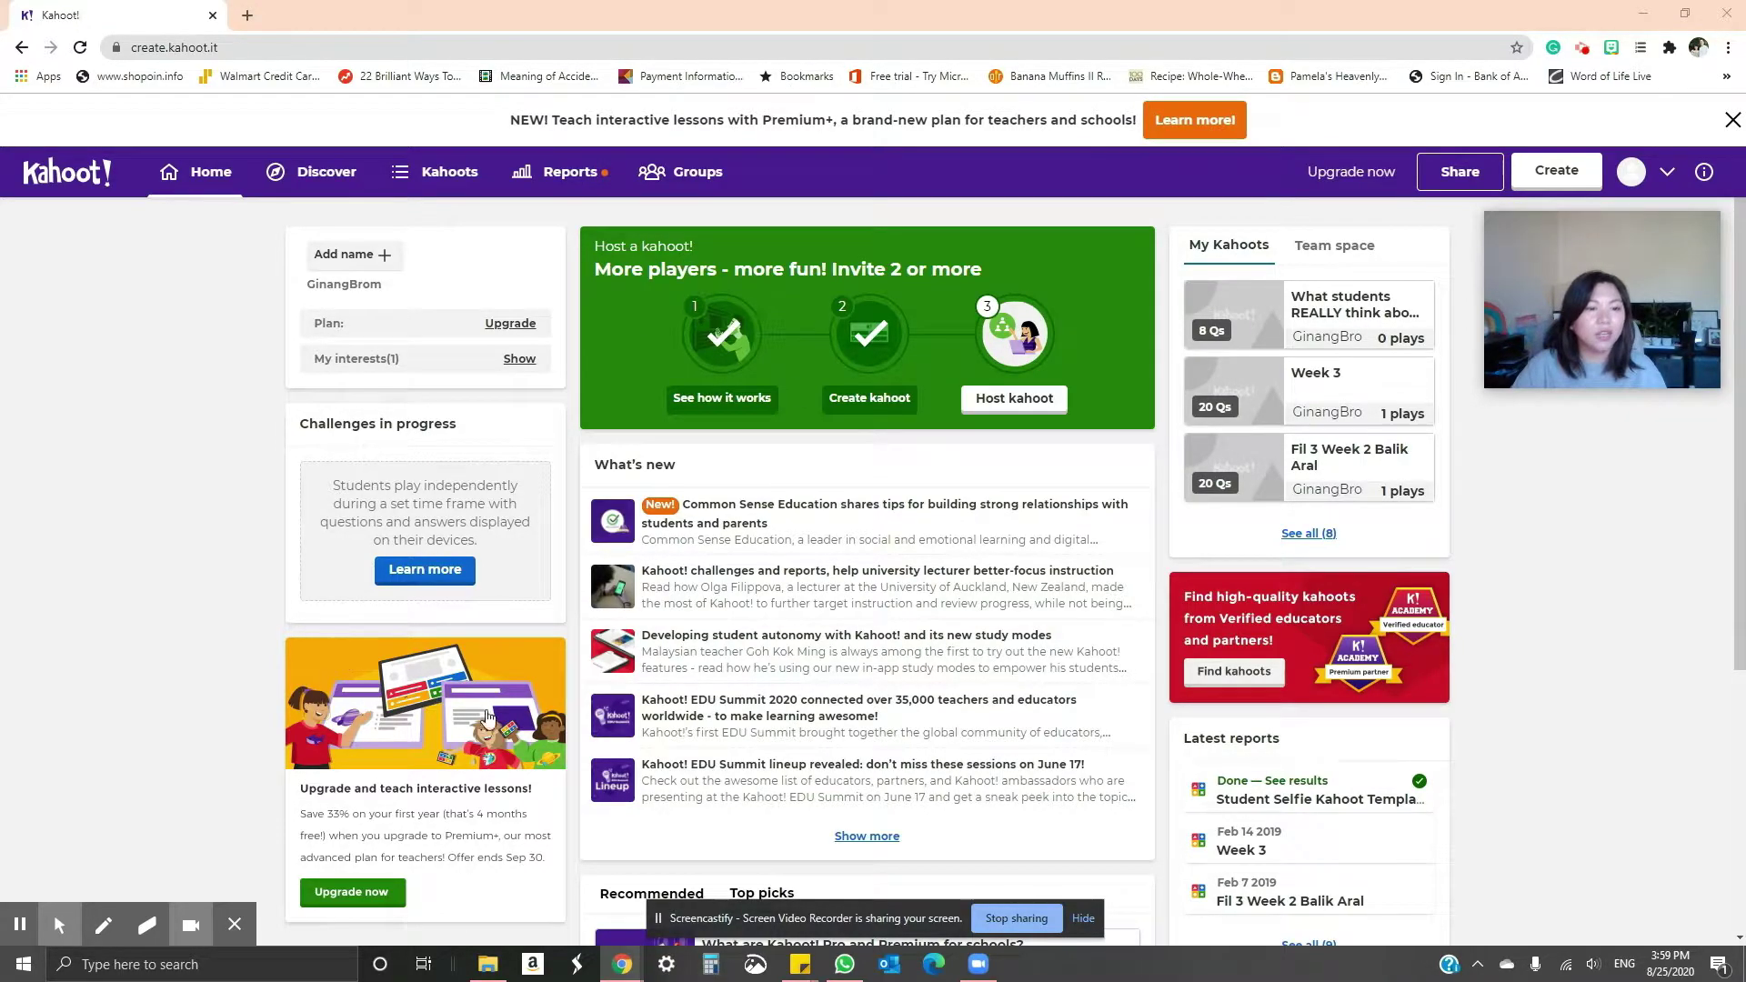
key(alt+f)
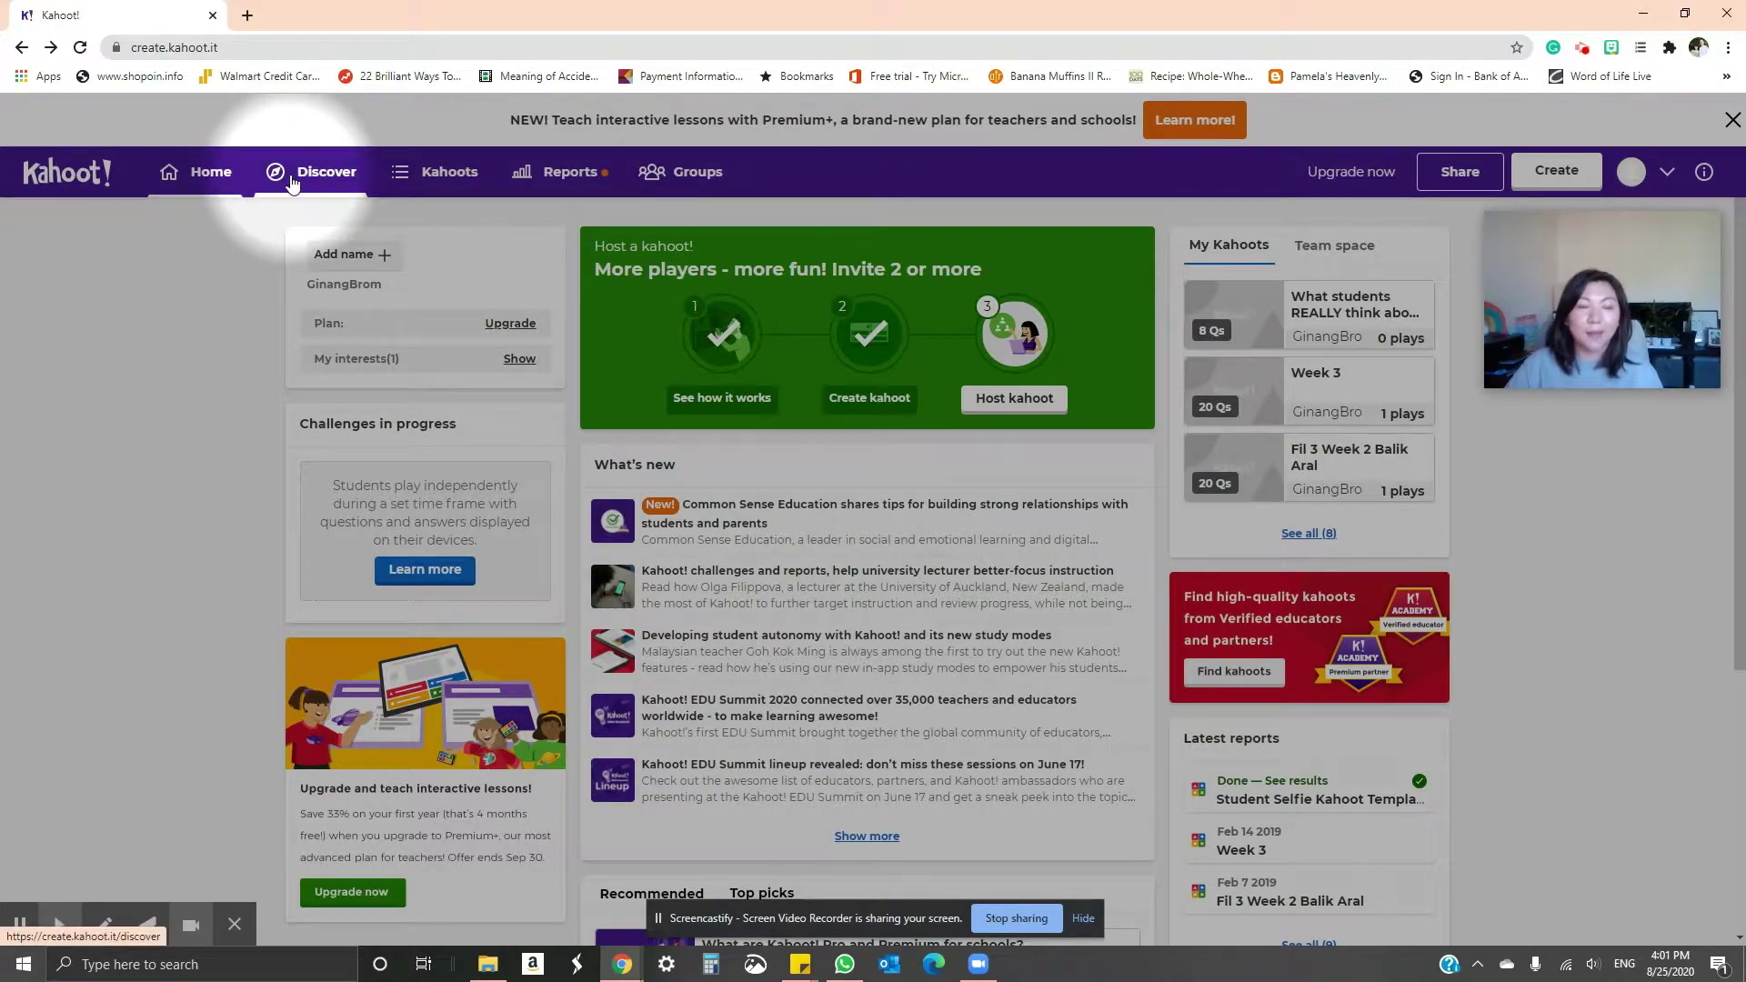
Step: Browse the account's own kahoots in the My Kahoots list
click(459, 181)
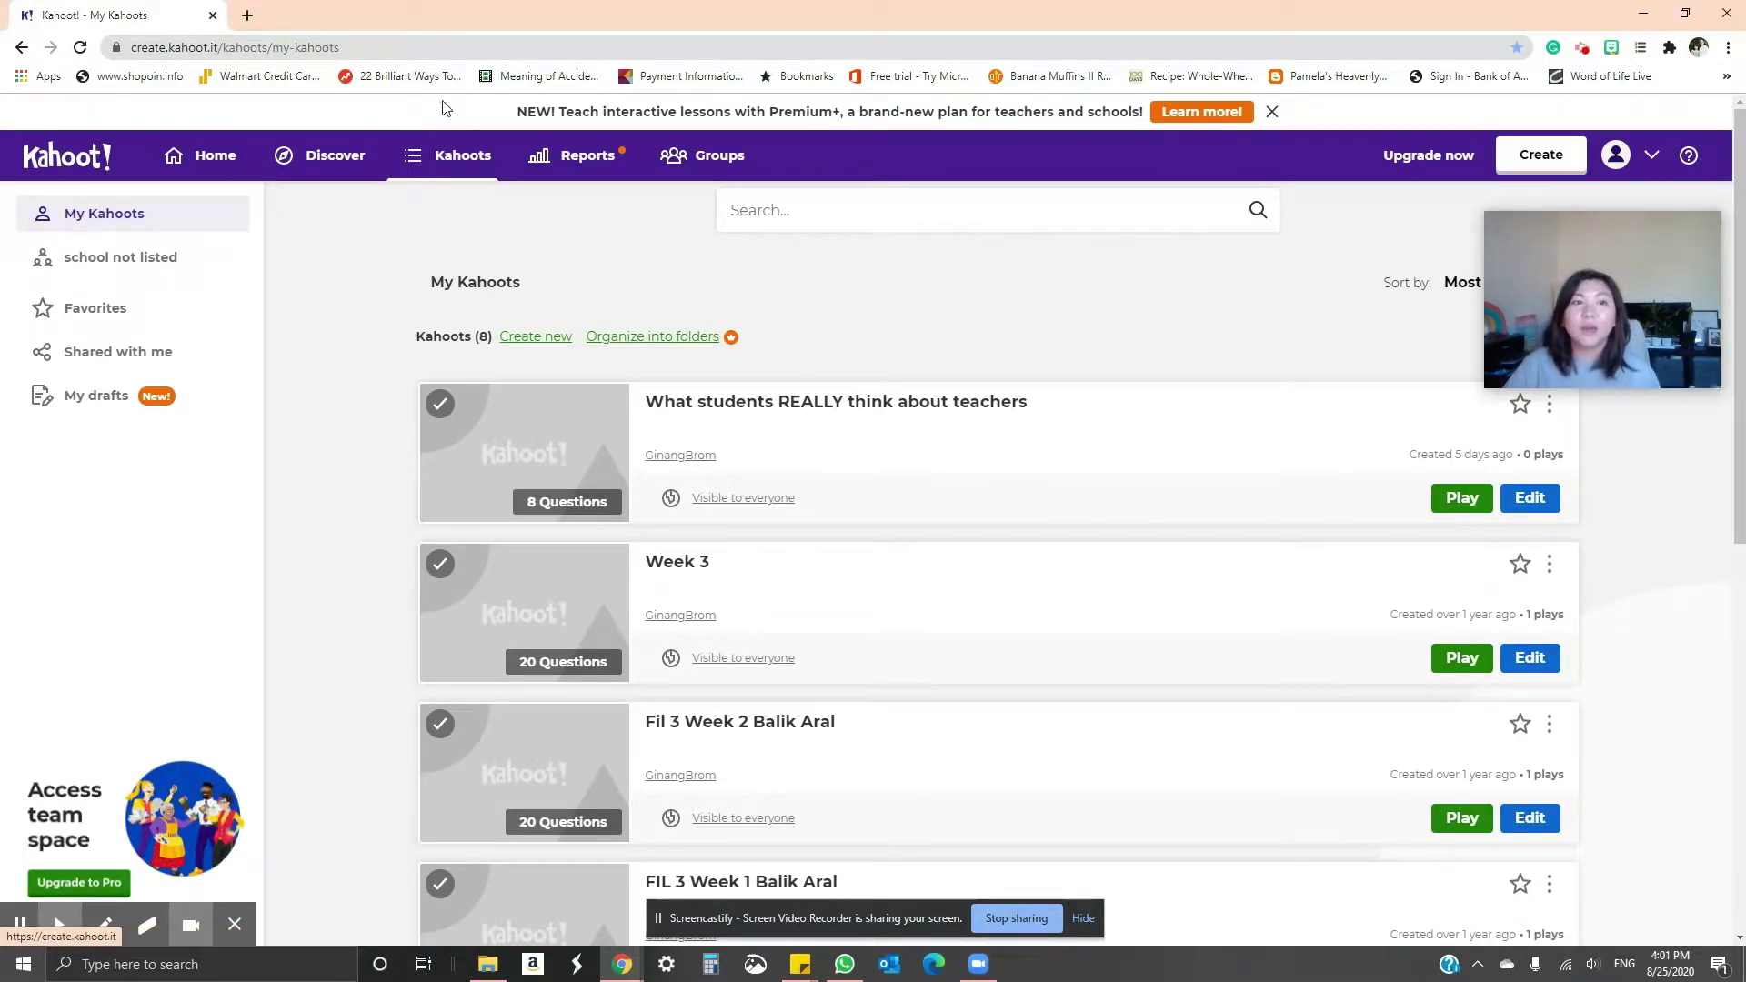
scroll(845, 448, down, 8)
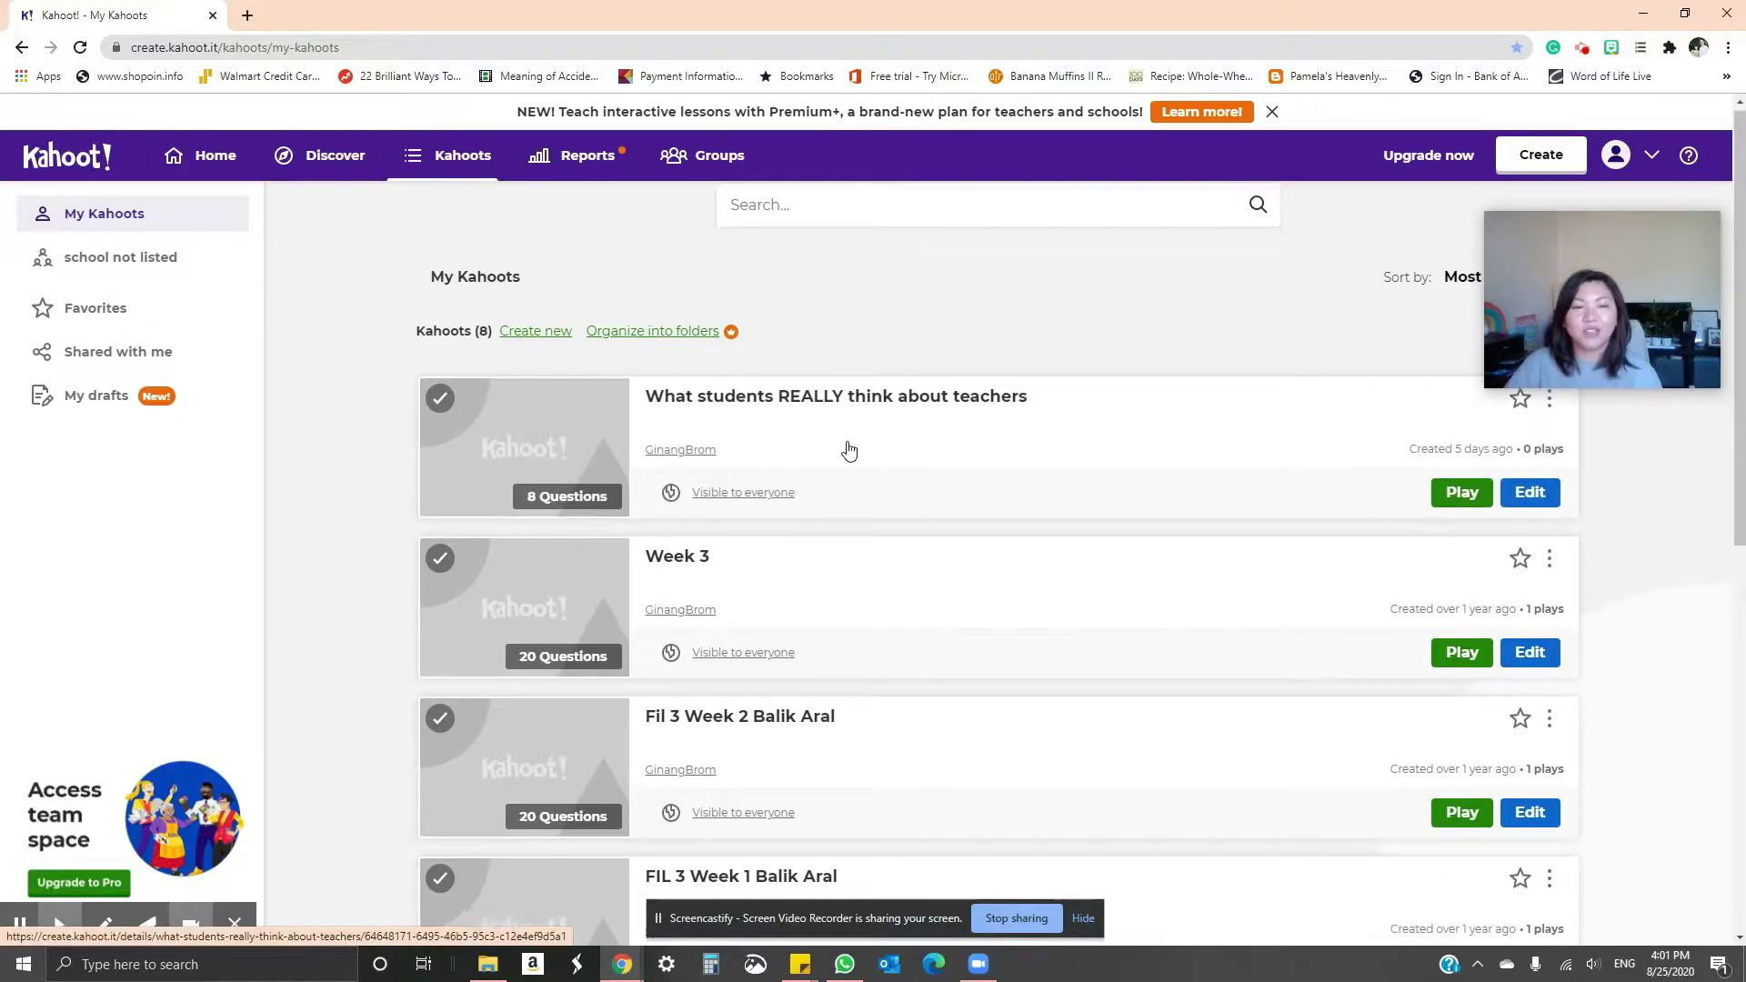
scroll(848, 448, up, 8)
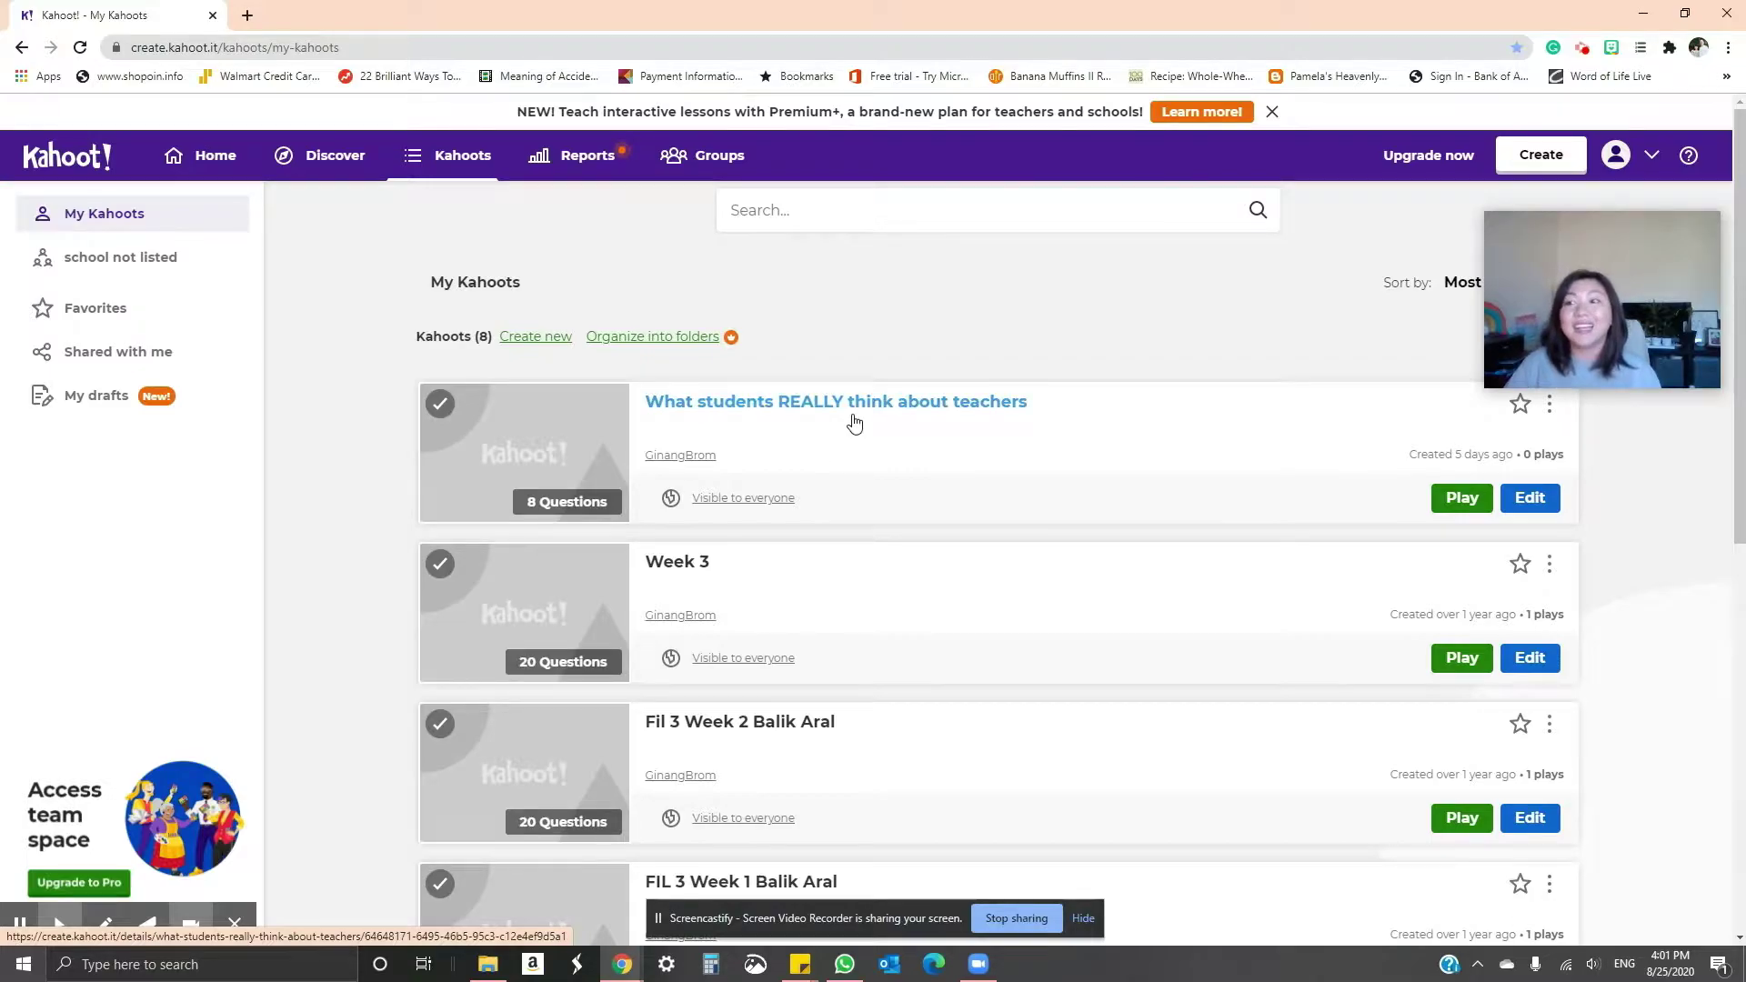
Step: Open the summary of the Week 3 report dated Feb 14 2019 from the list of all reports
click(587, 157)
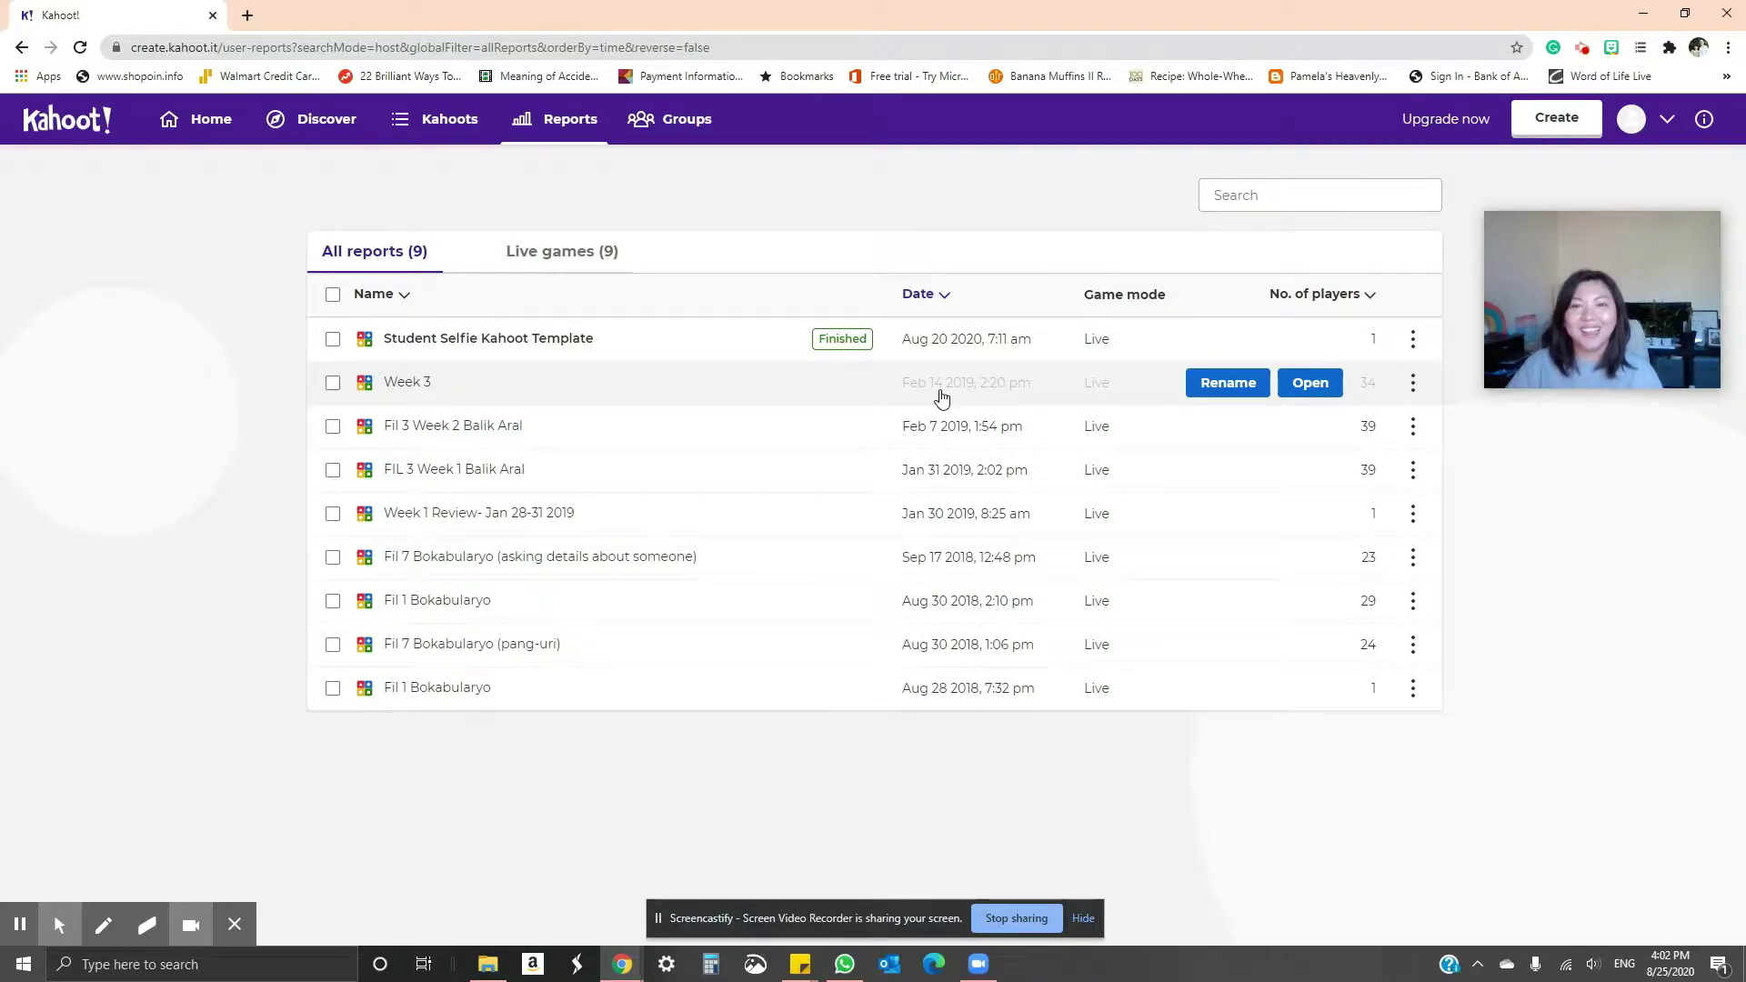
mouse_move(1379, 403)
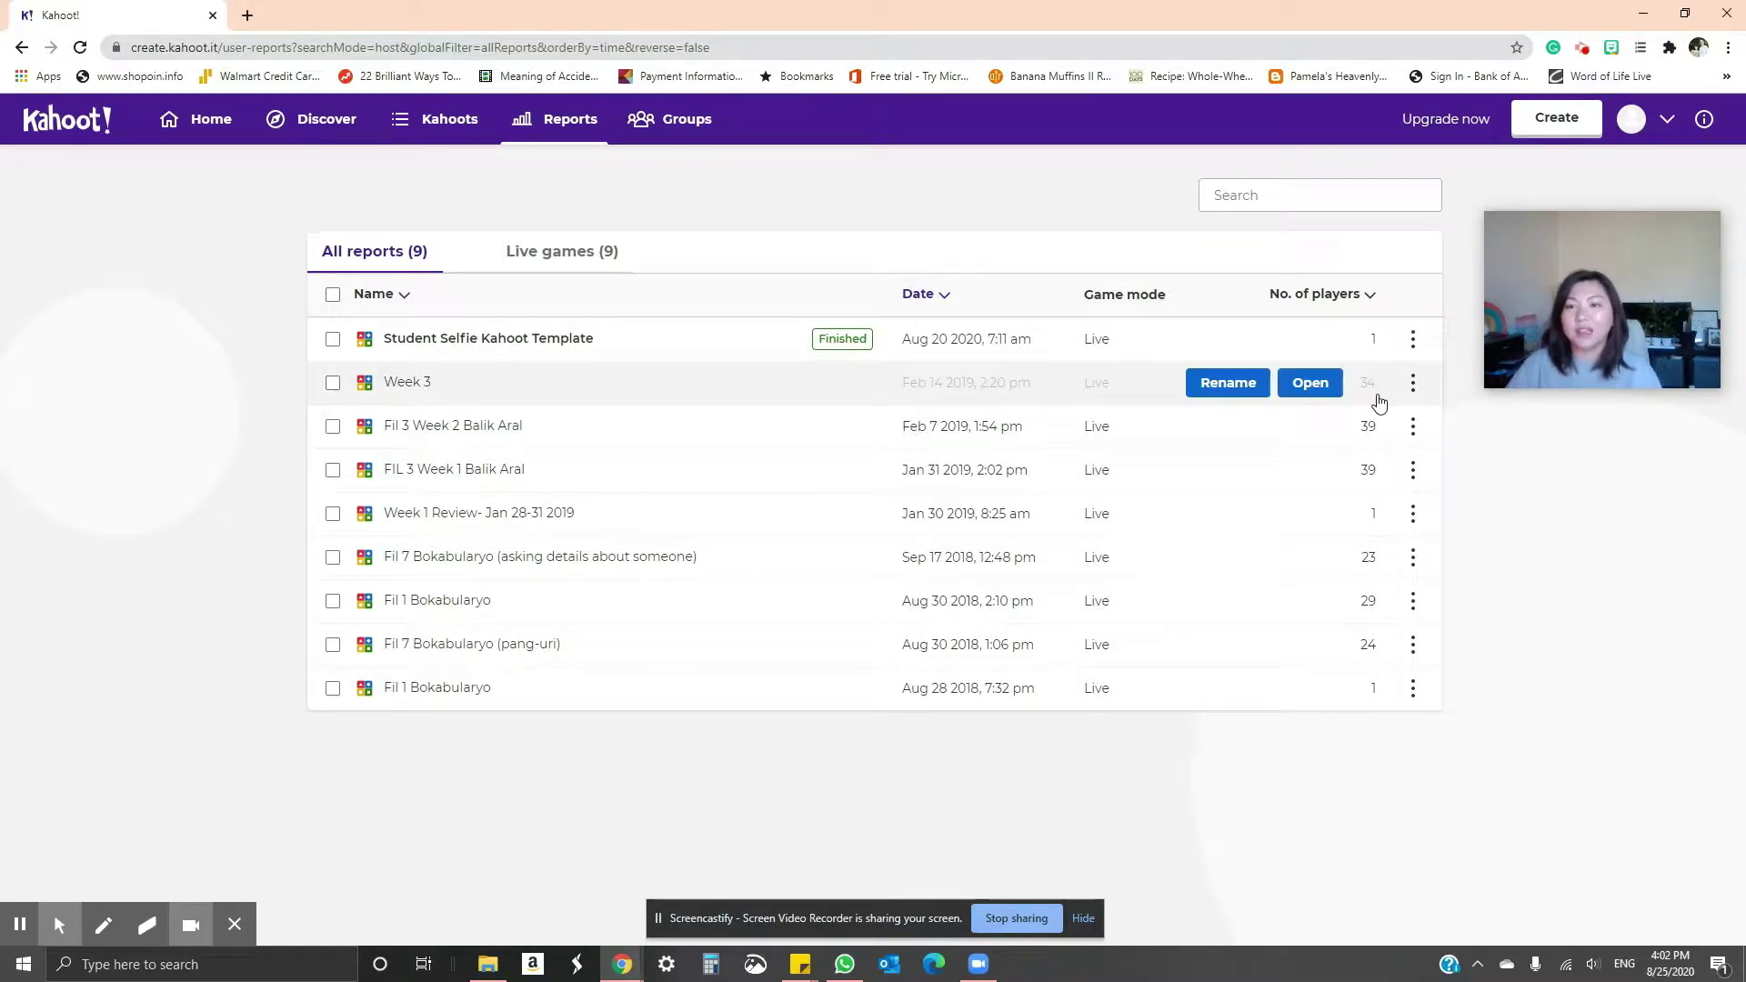
click(1314, 385)
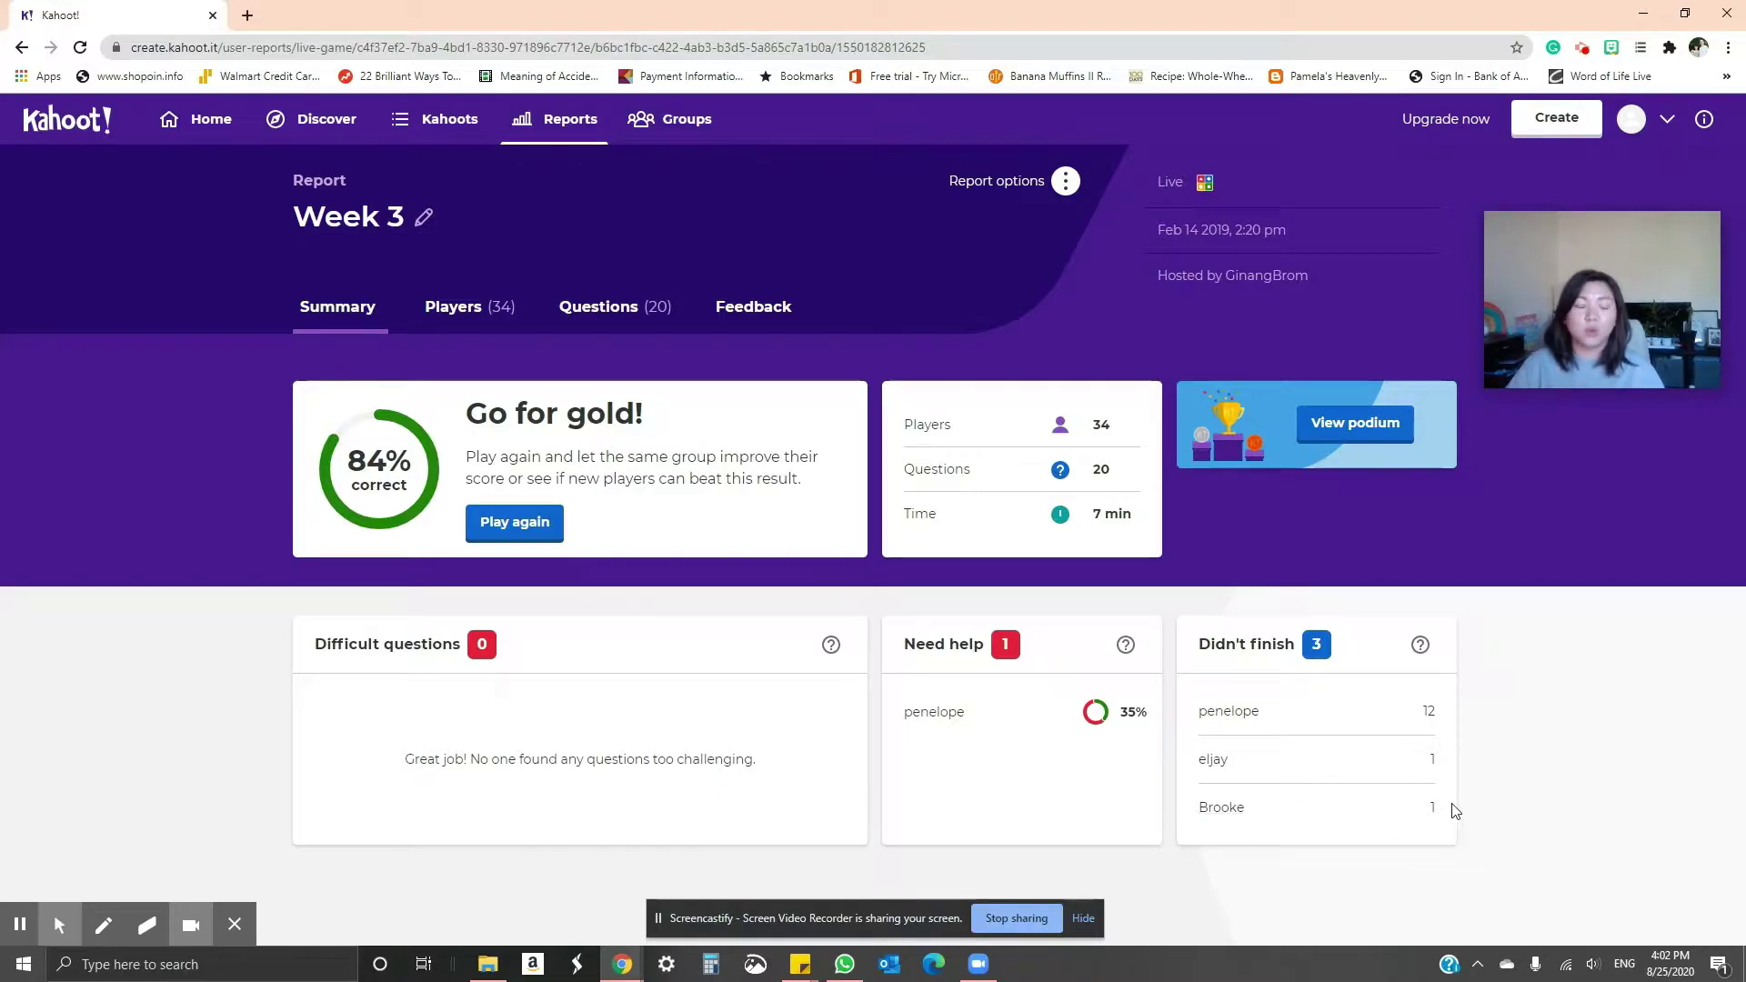
key(alt+f)
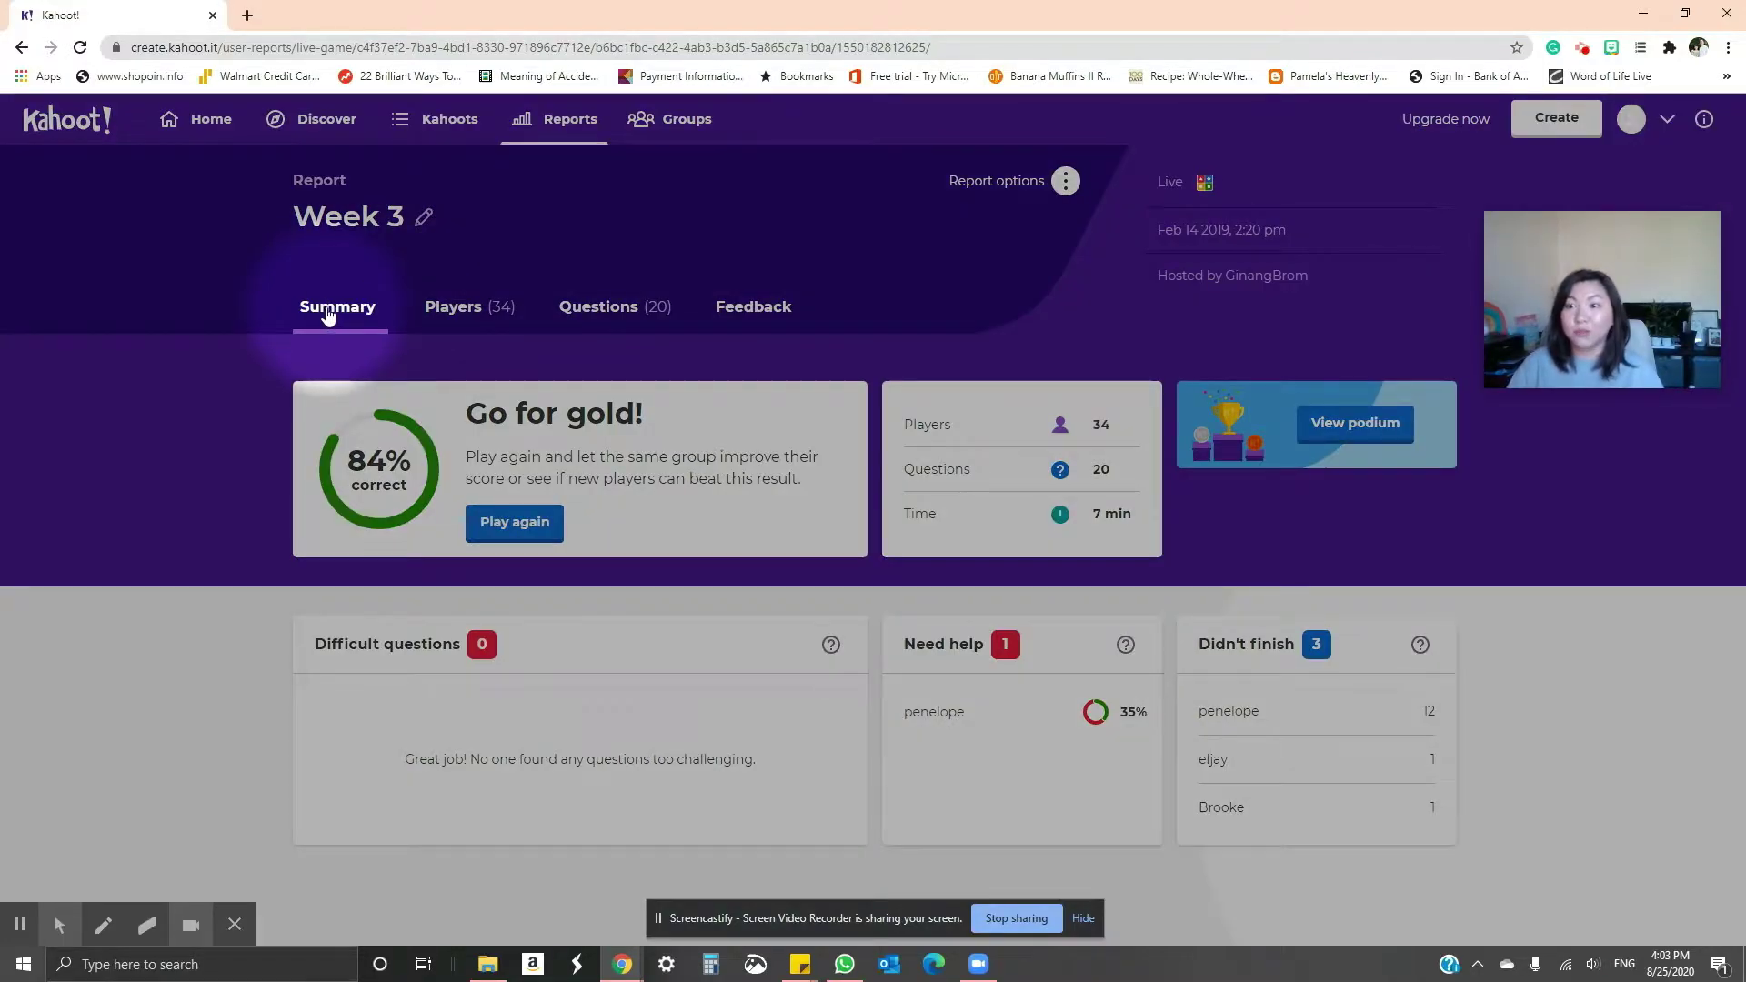
Step: Review the player rankings and per-question results of the Week 3 report, and return to its summary
click(452, 308)
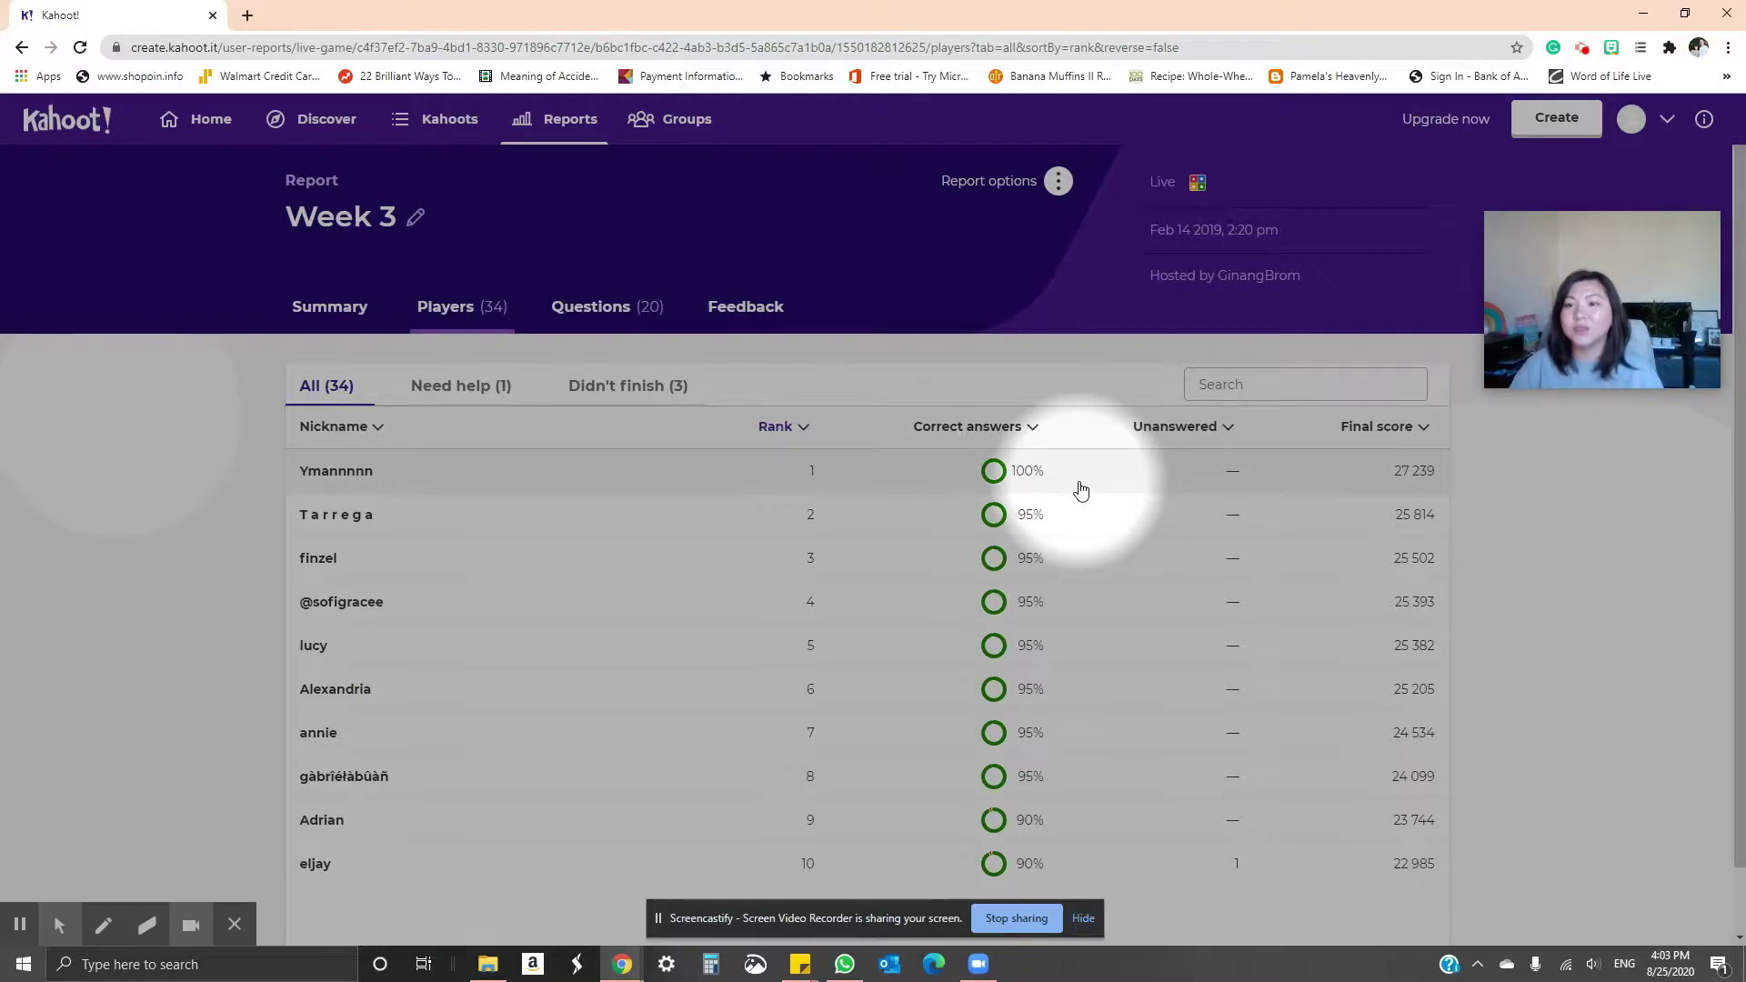
scroll(1040, 390, down, 5)
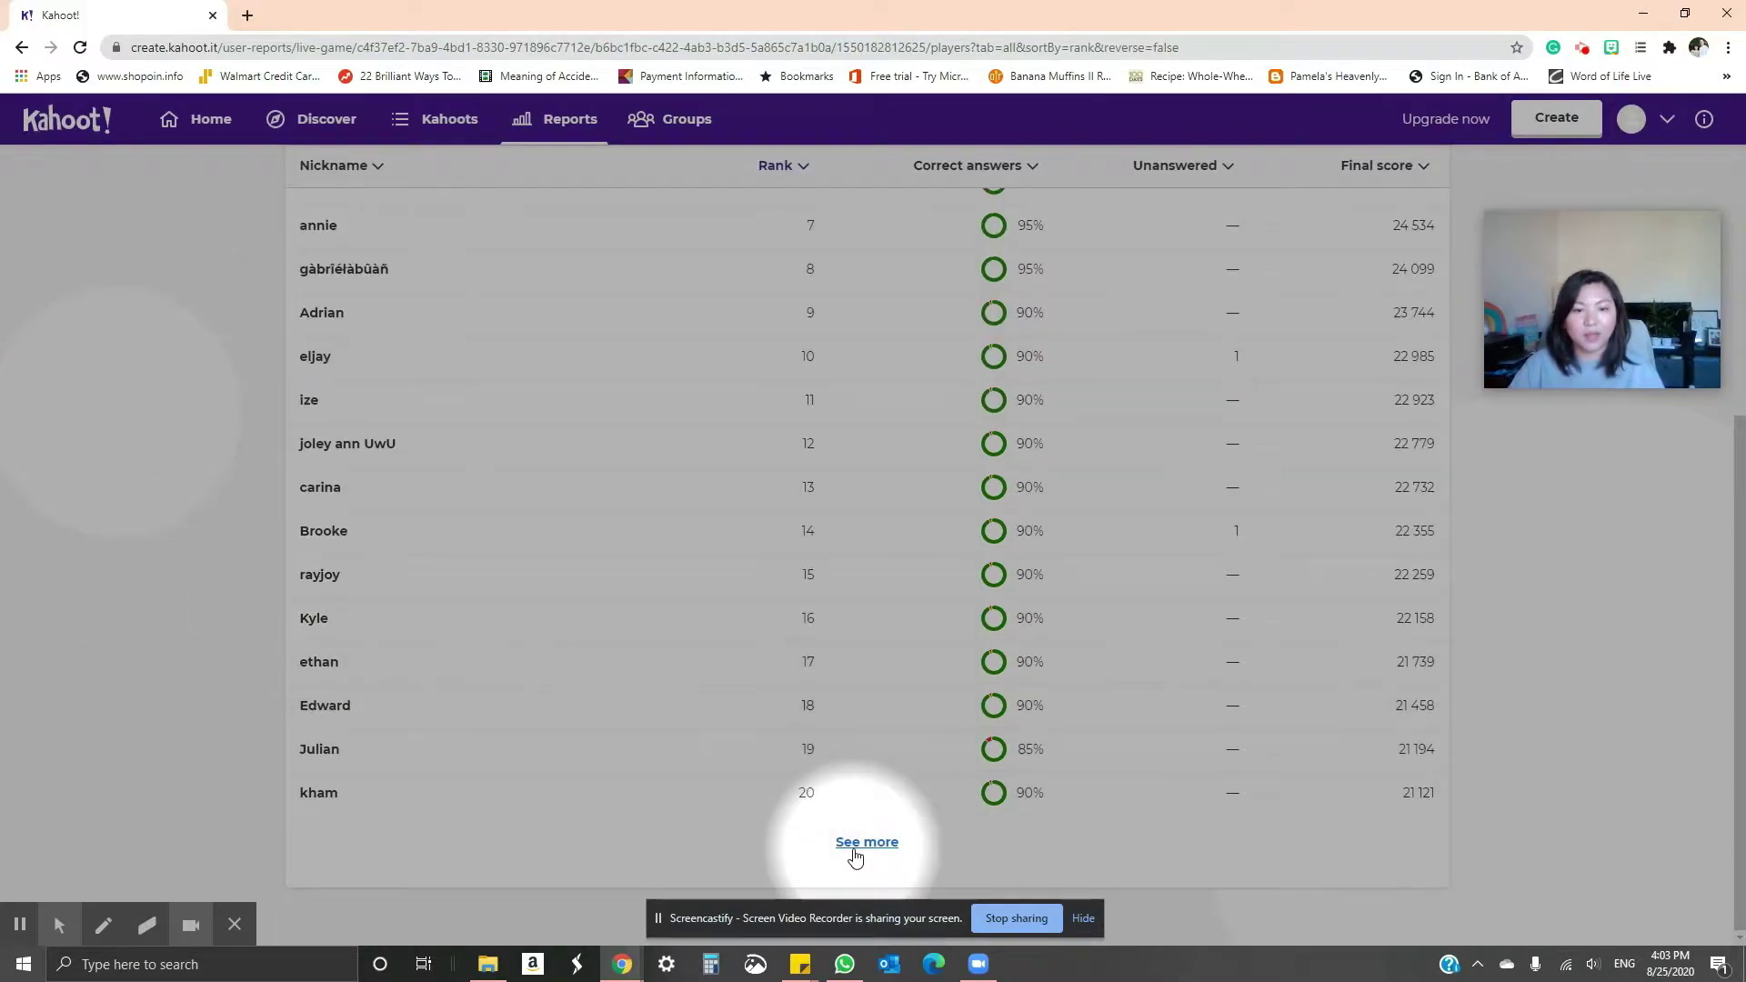
scroll(204, 660, up, 5)
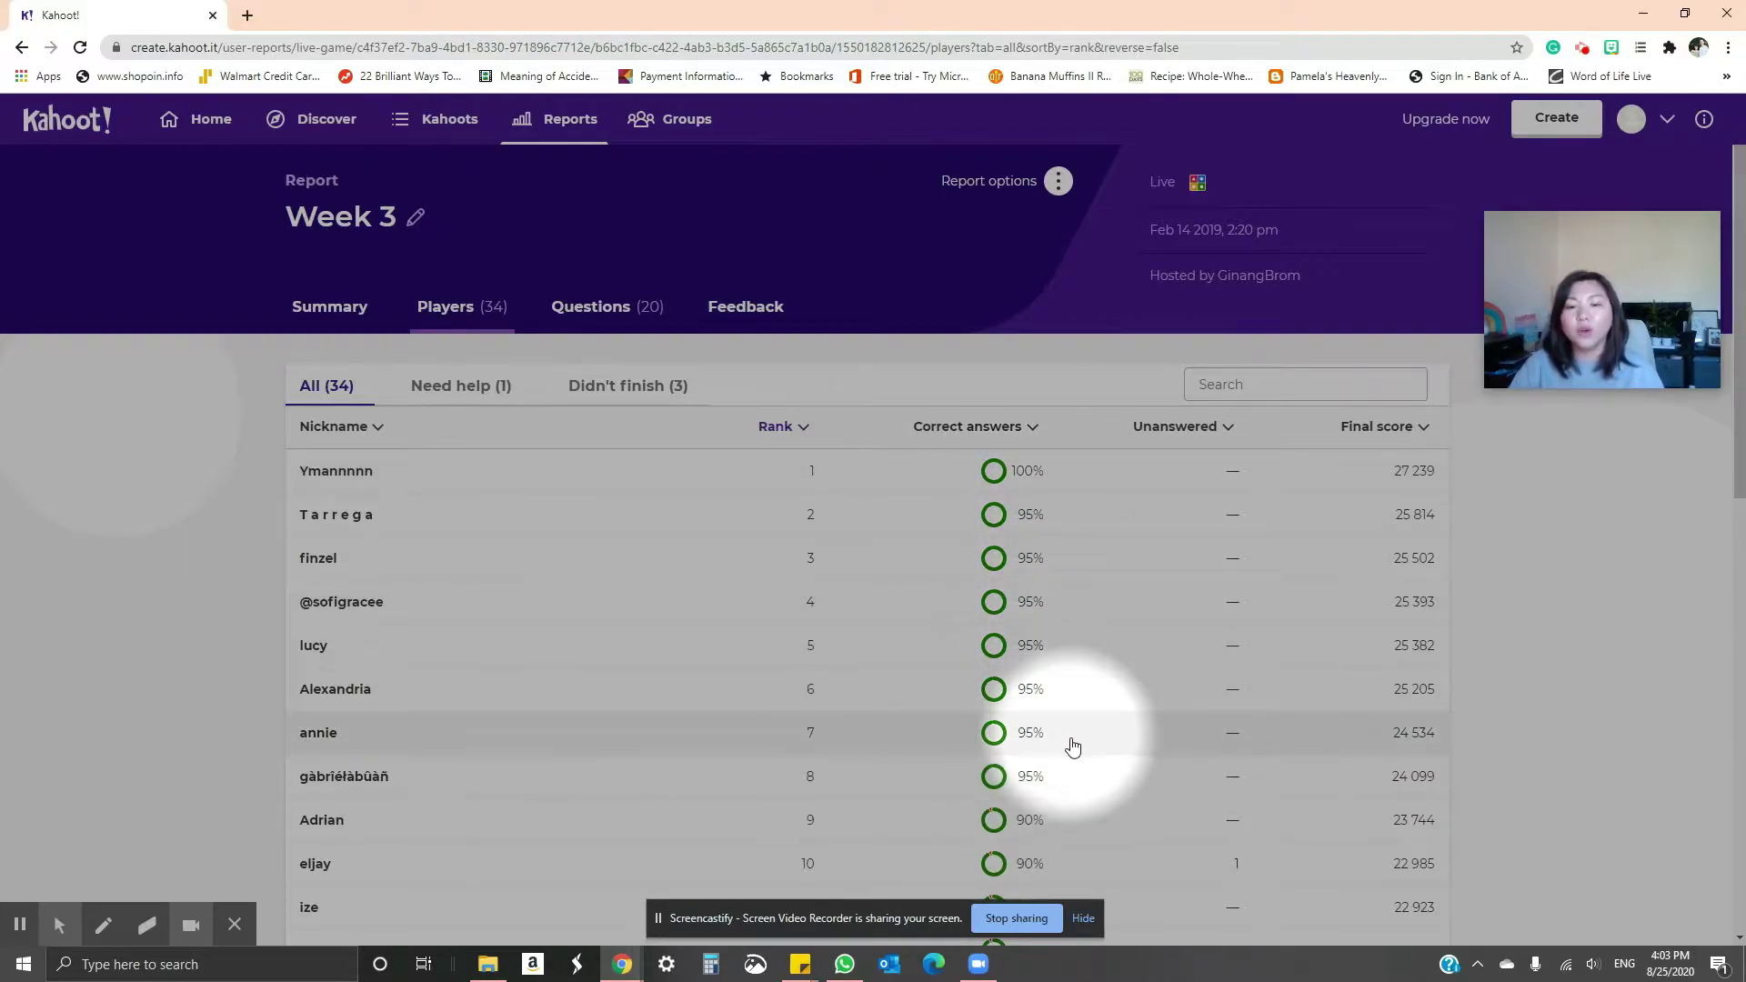
scroll(1081, 751, down, 1)
scroll(1081, 751, down, 1)
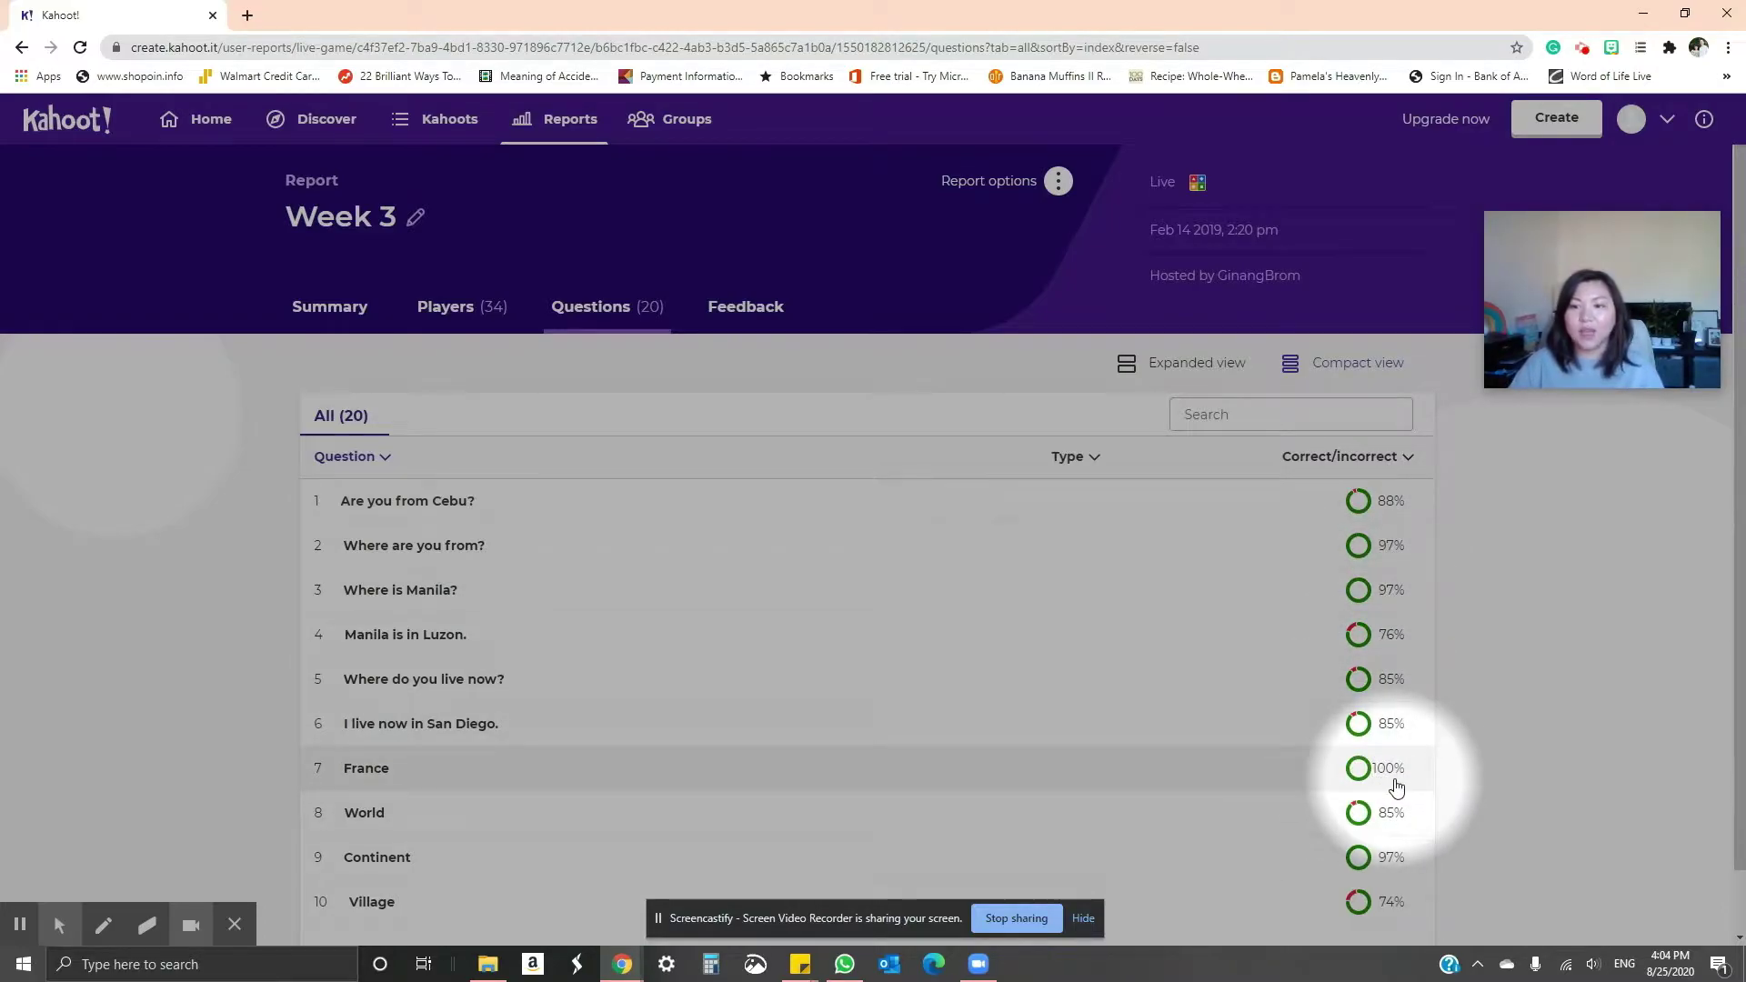
scroll(1397, 788, down, 1)
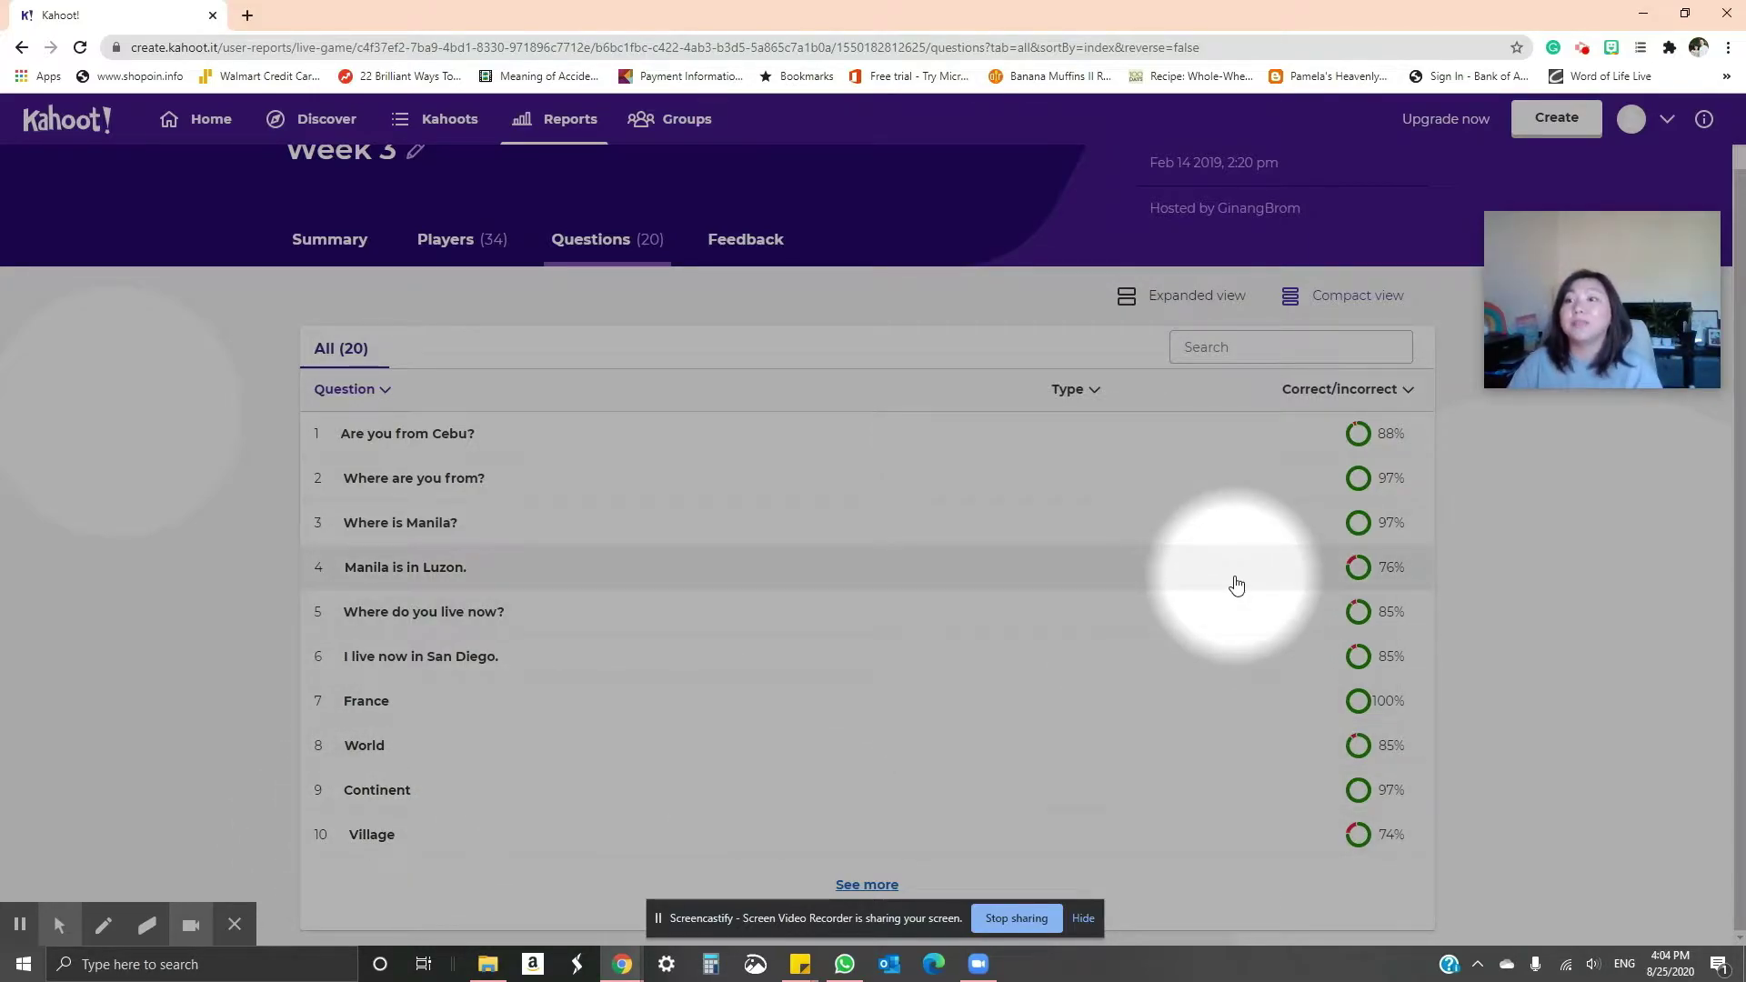
key(alt+Left)
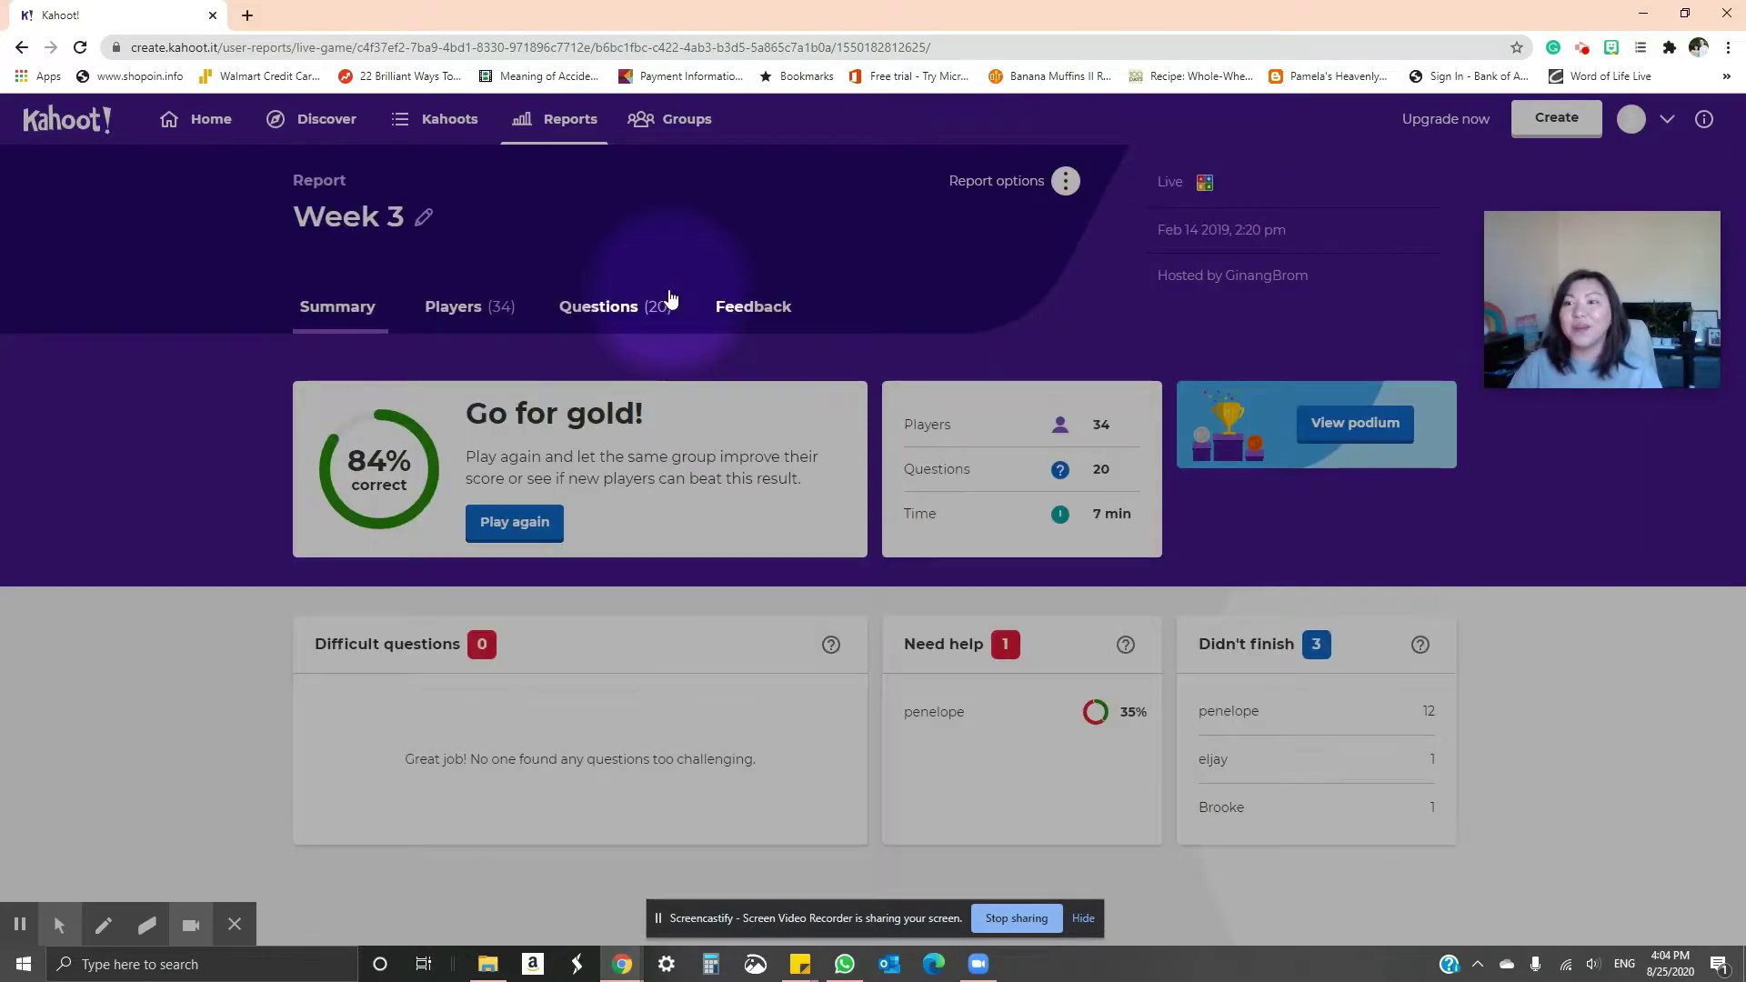
Step: Create a new blank kahoot without using a template
click(696, 132)
click(1560, 175)
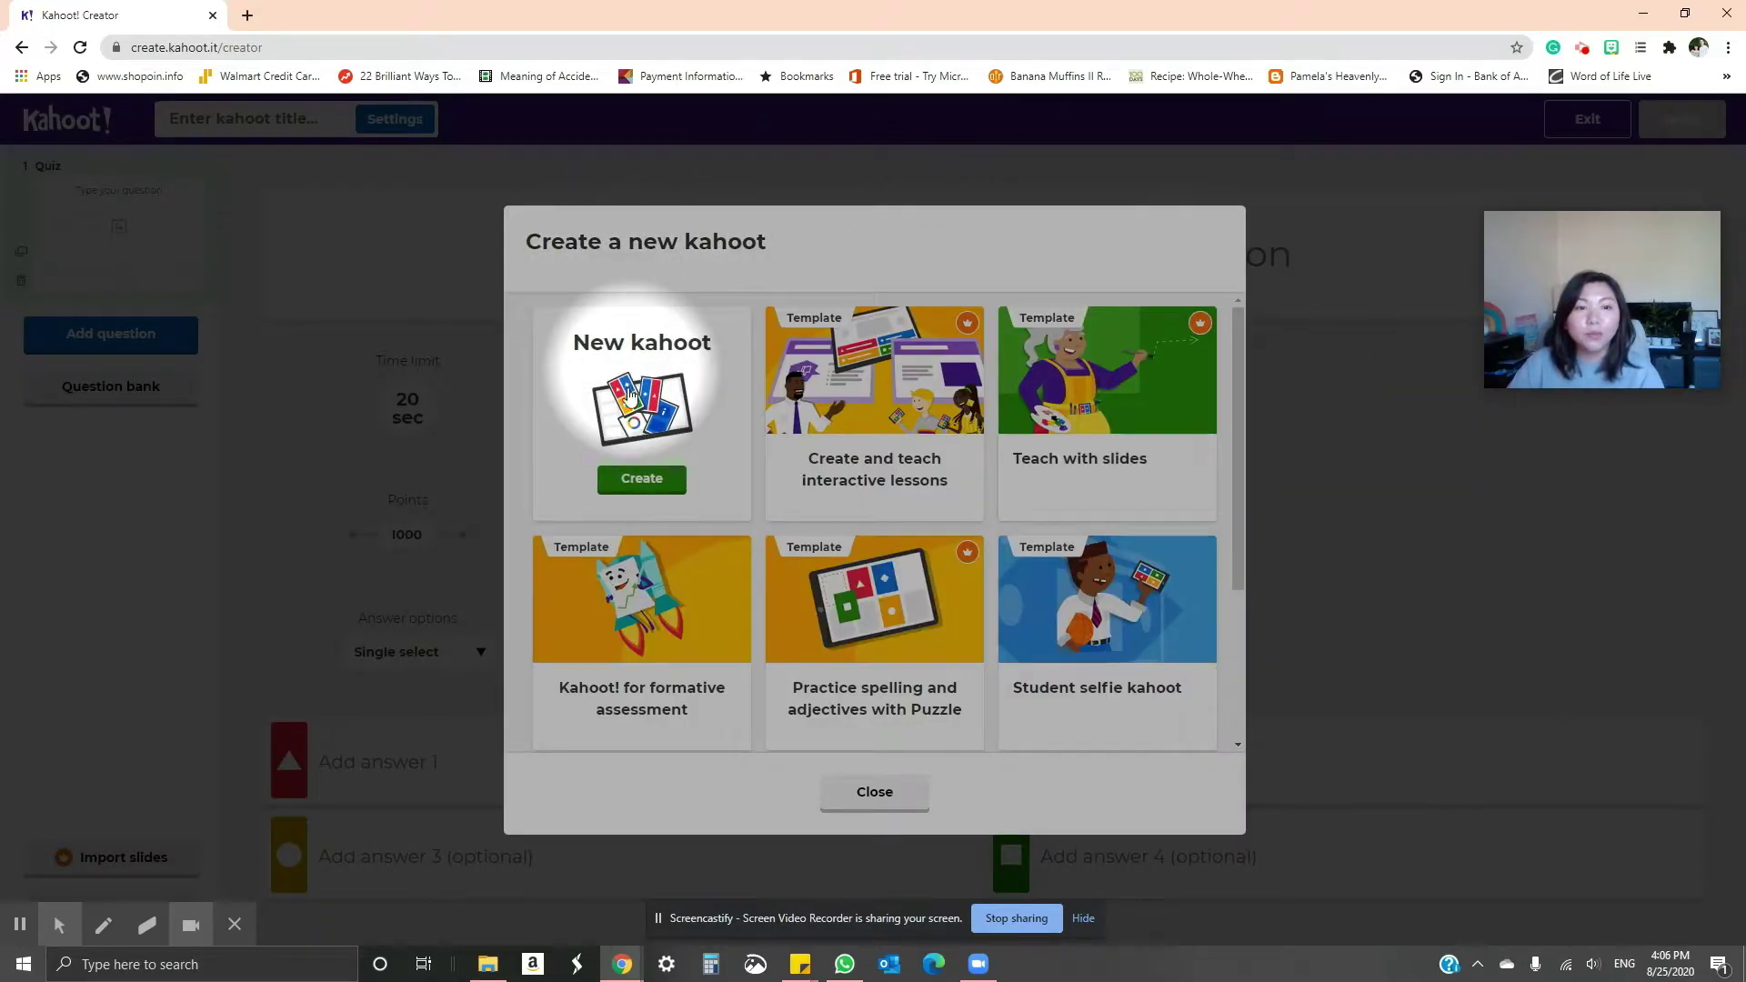
click(626, 485)
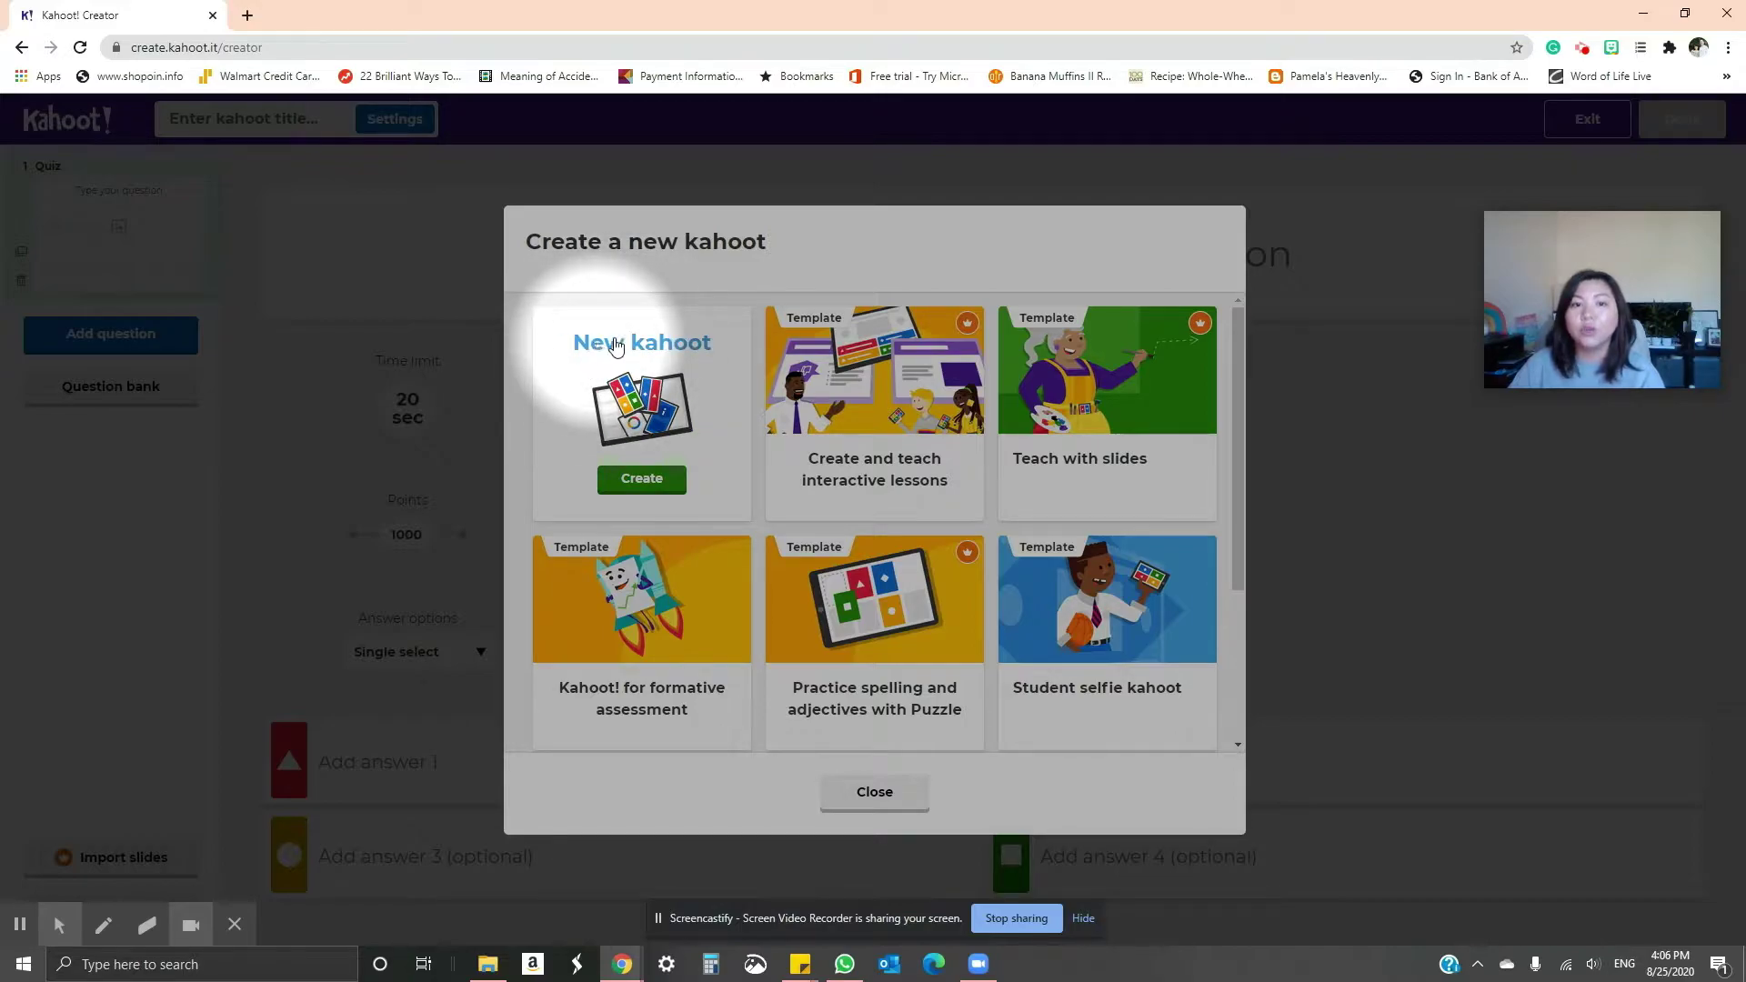
click(701, 343)
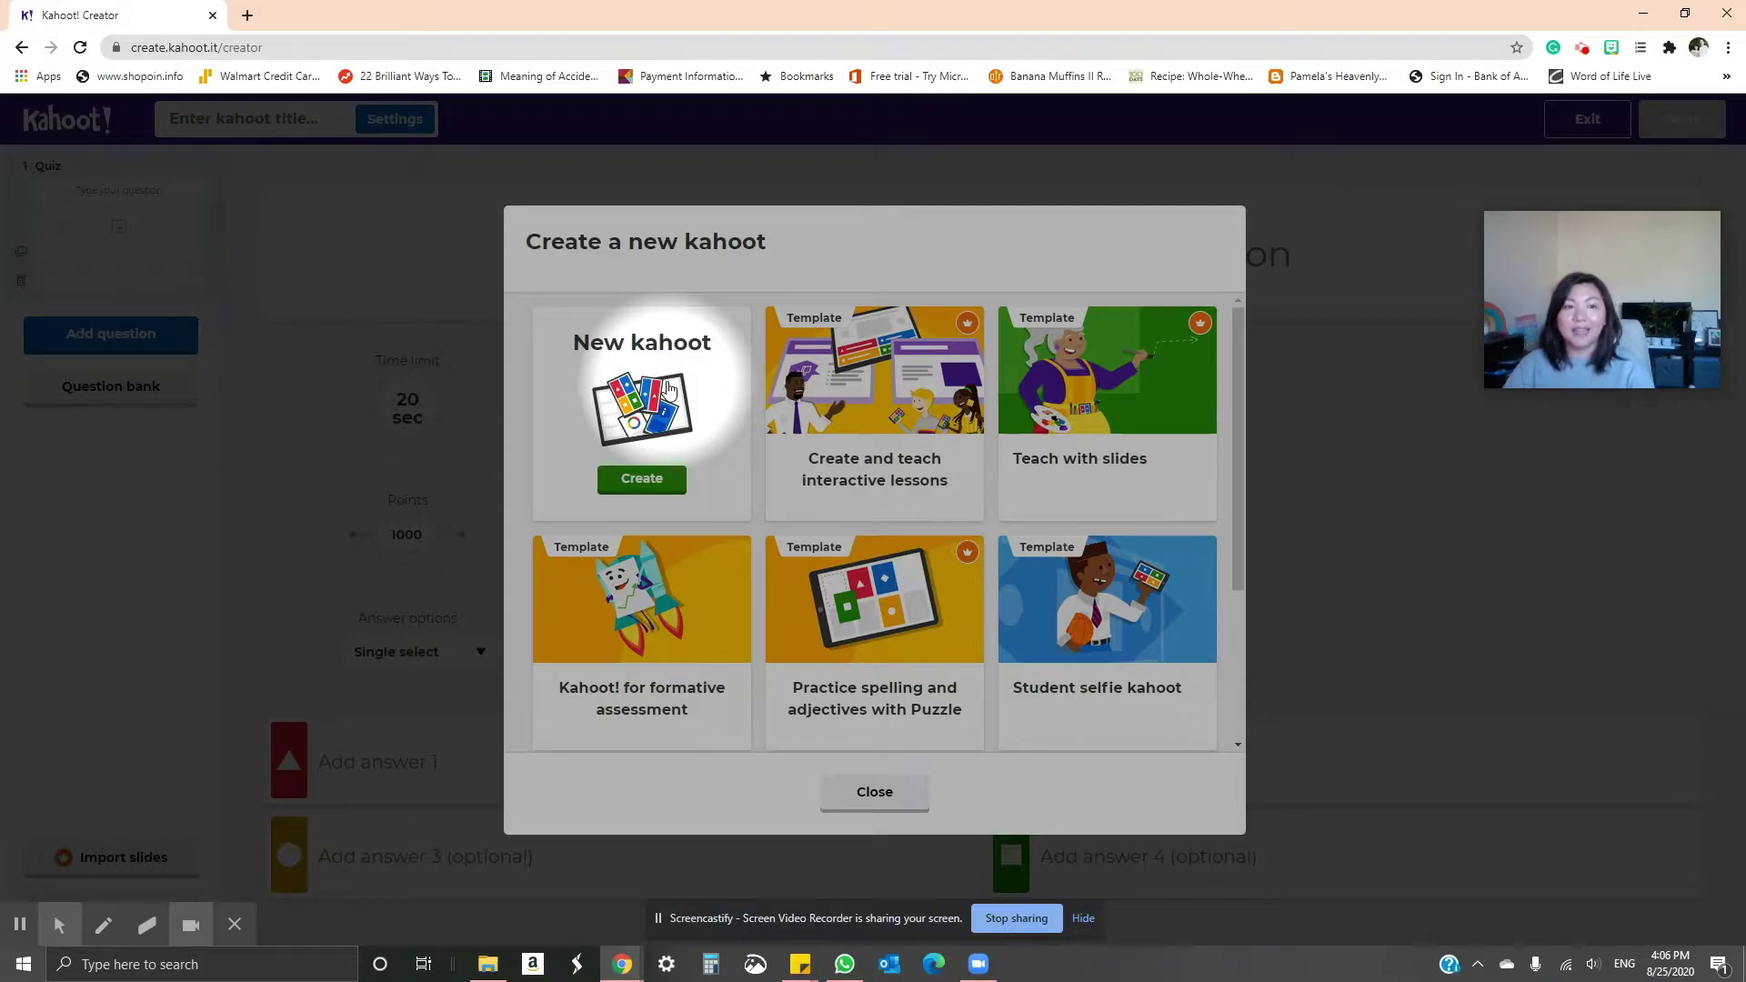
click(669, 389)
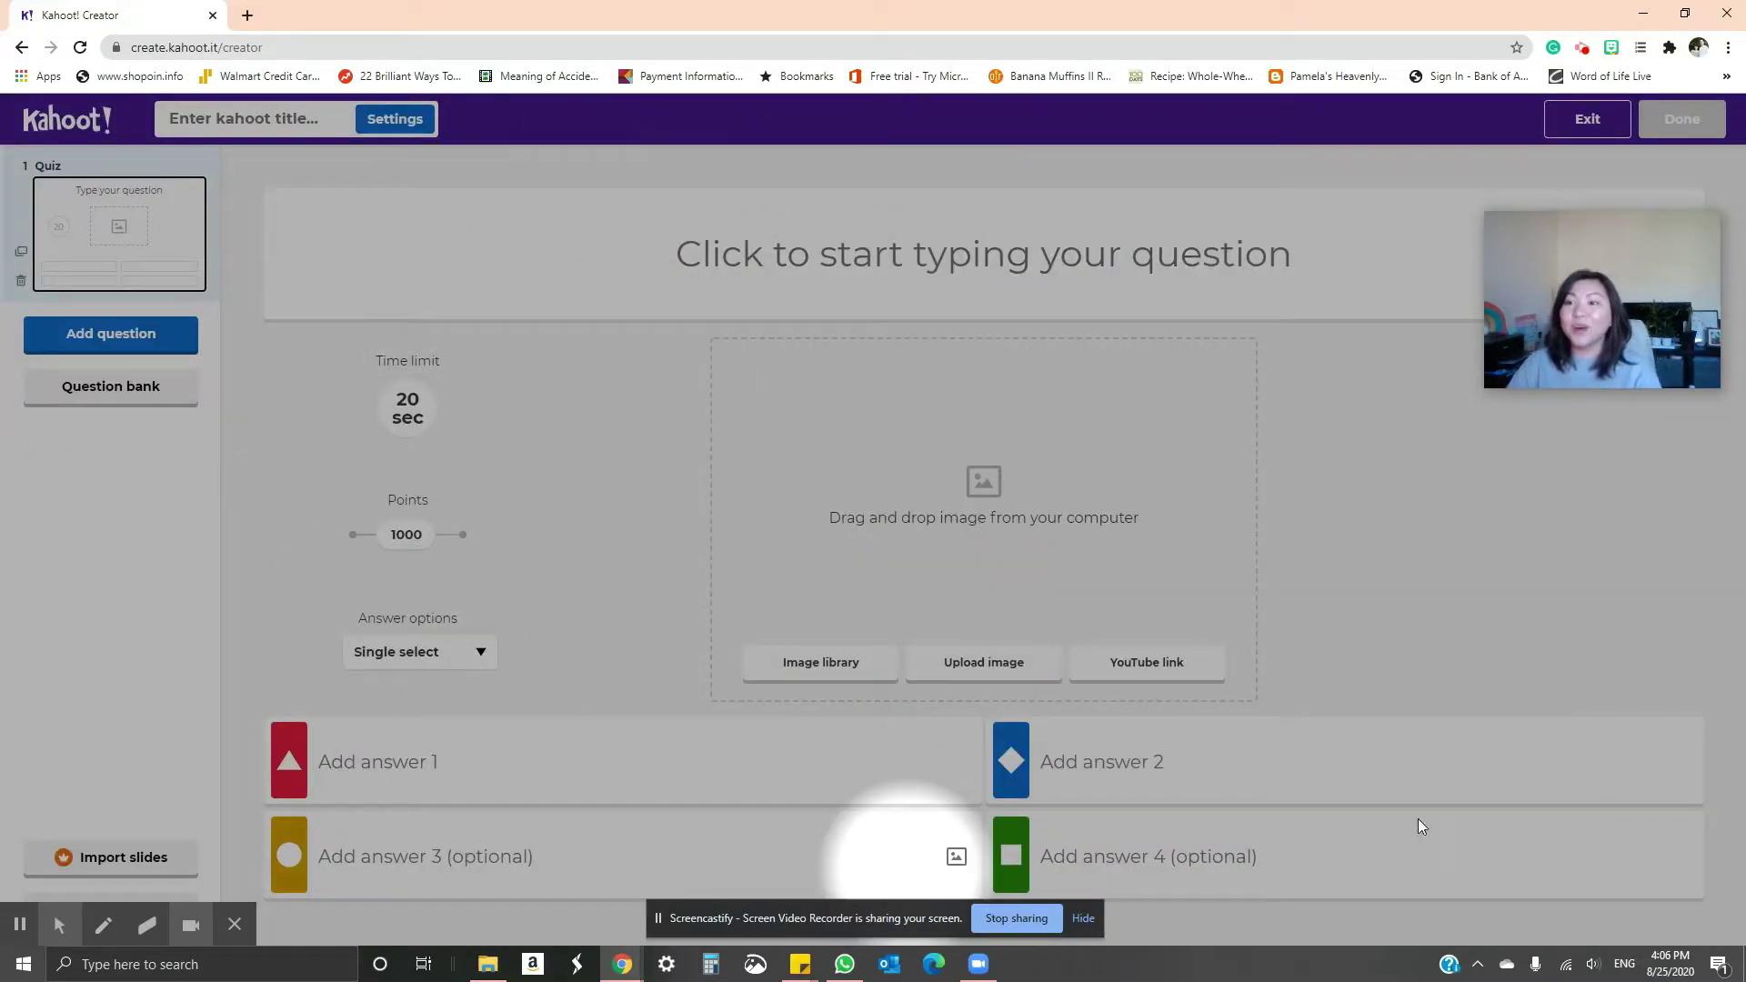
drag(1585, 262, 1564, 410)
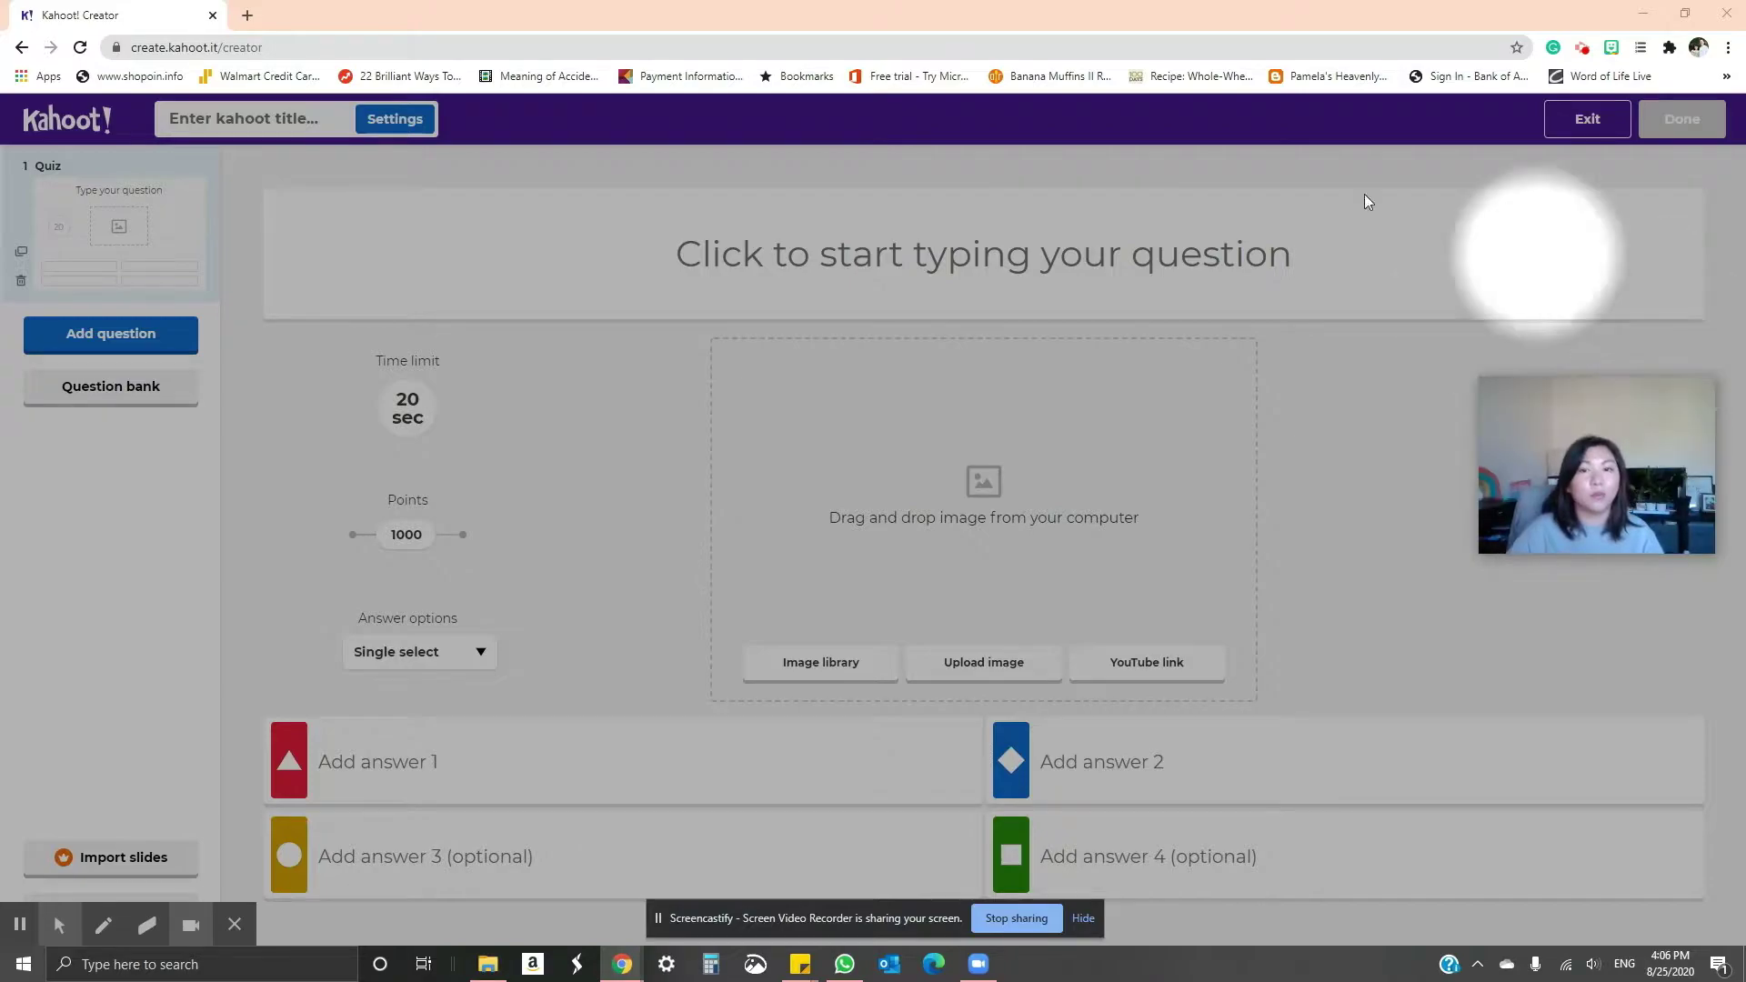
Step: Search the question's image library for "flower", clear the search and close the library without inserting an image
click(775, 261)
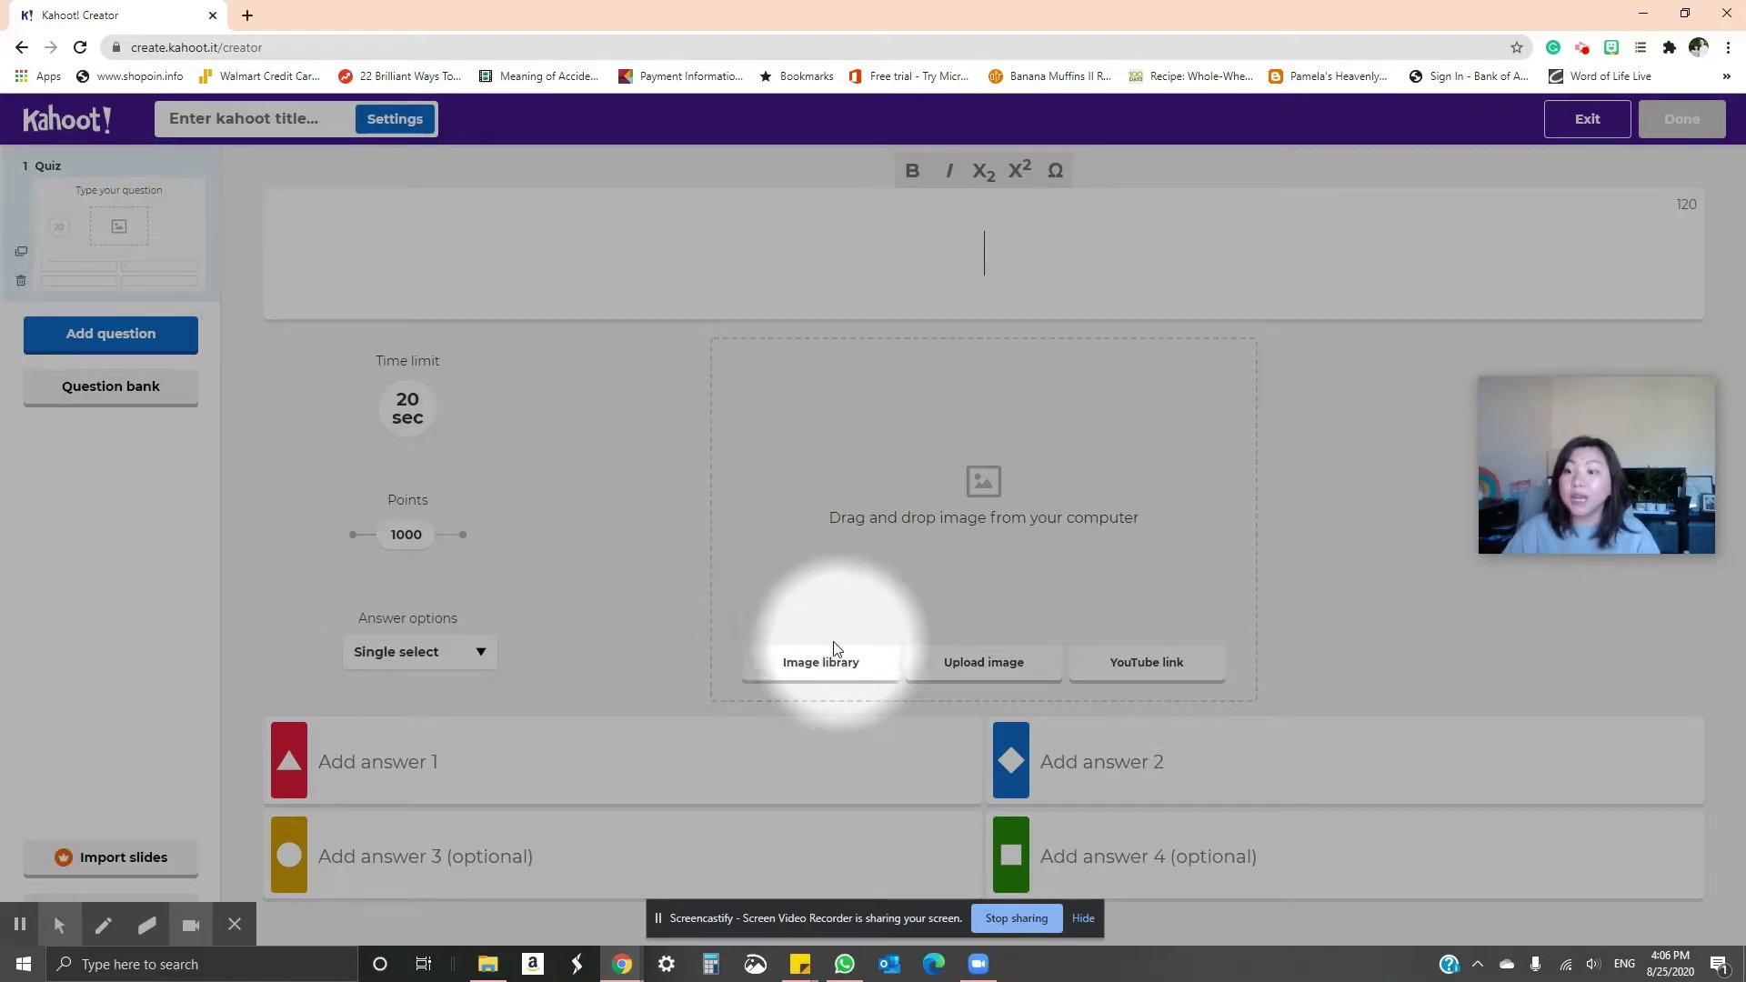
click(807, 671)
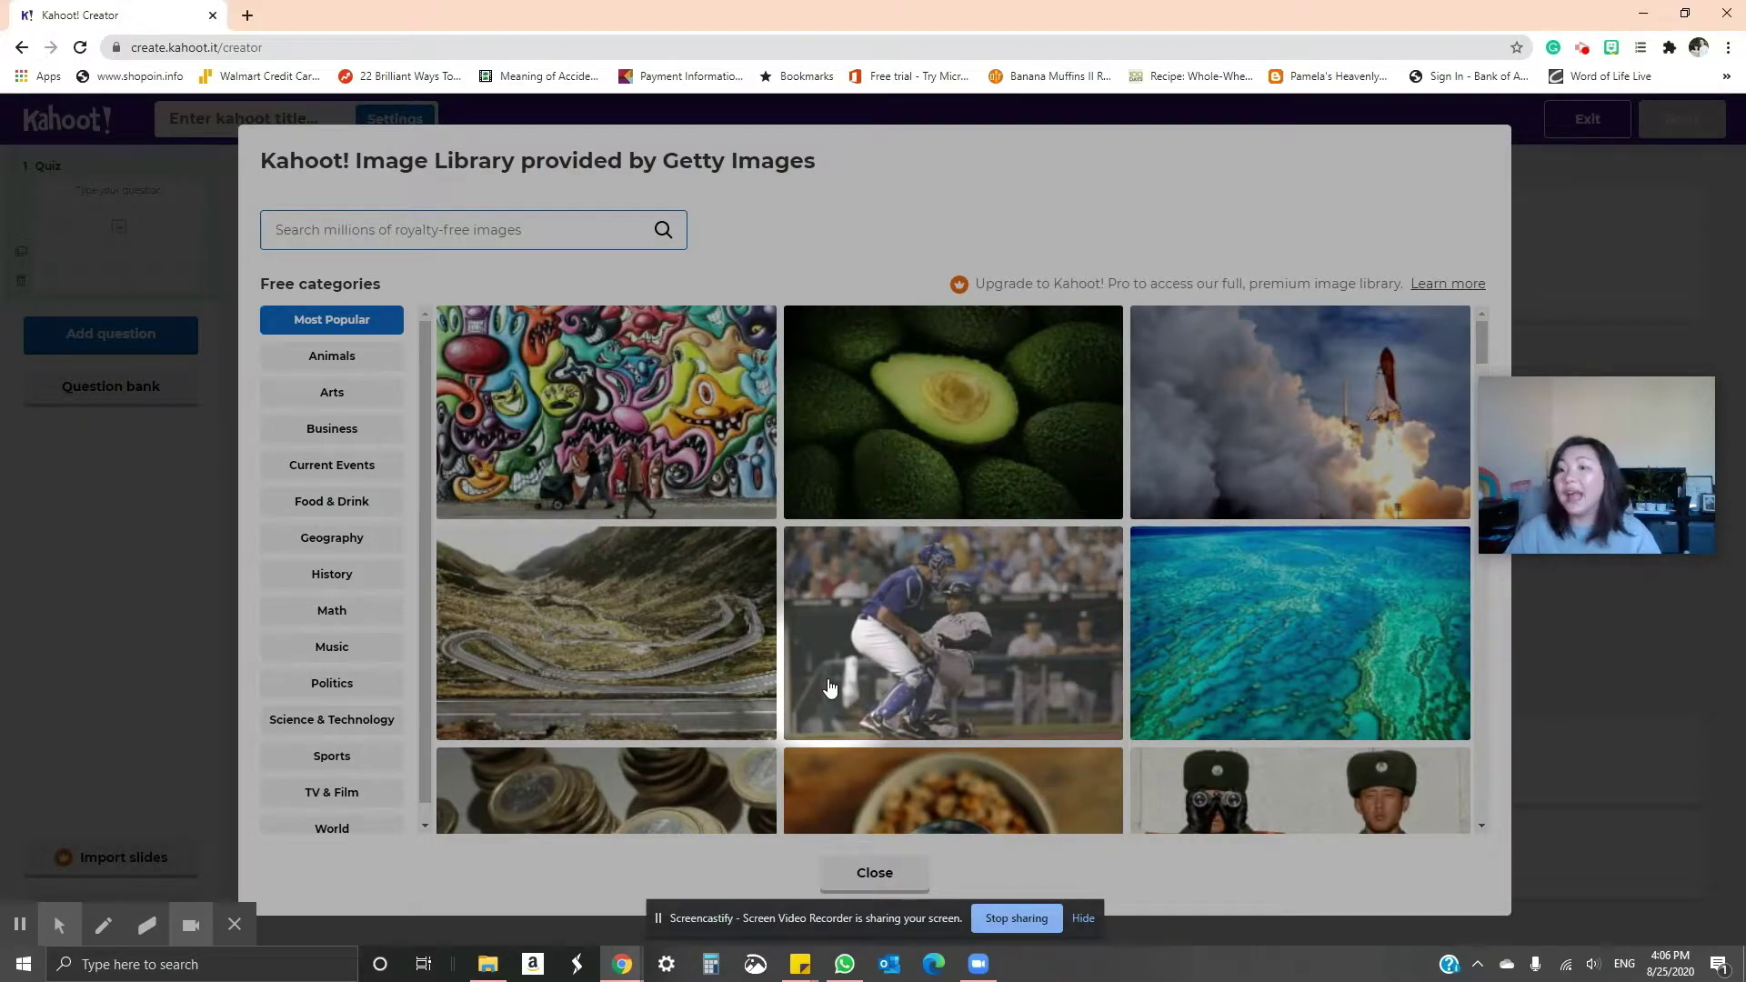
click(359, 231)
text(flower)
key(Return)
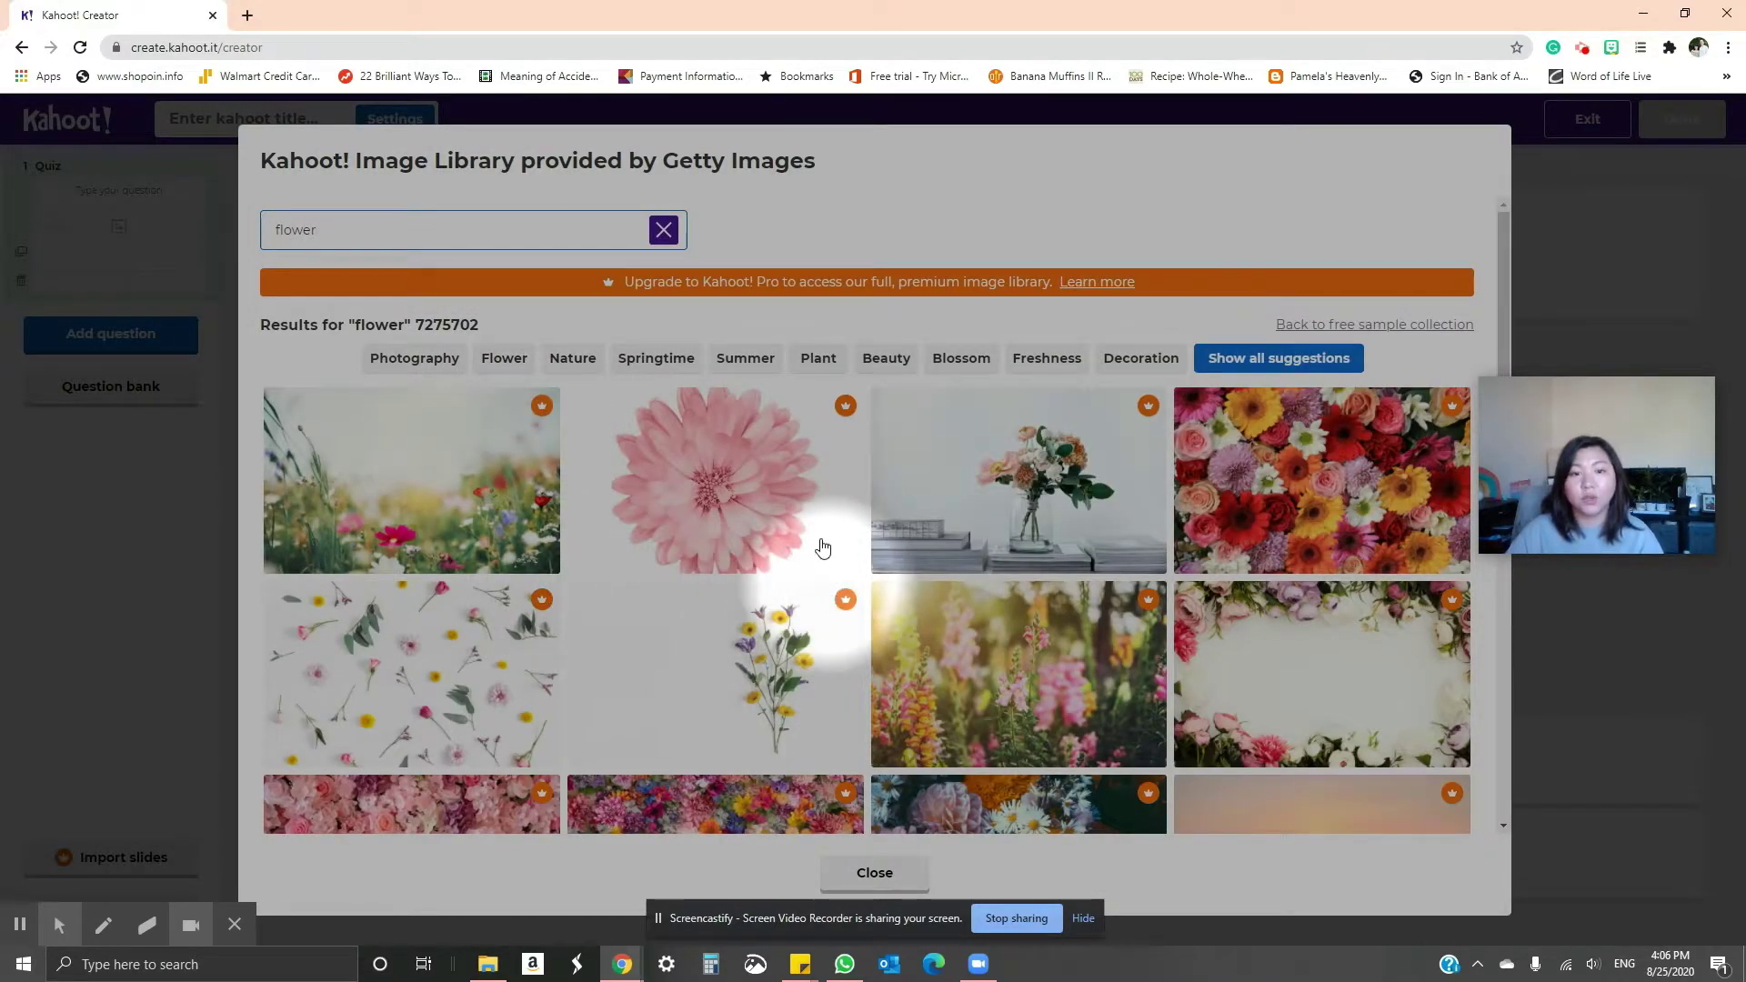
click(664, 229)
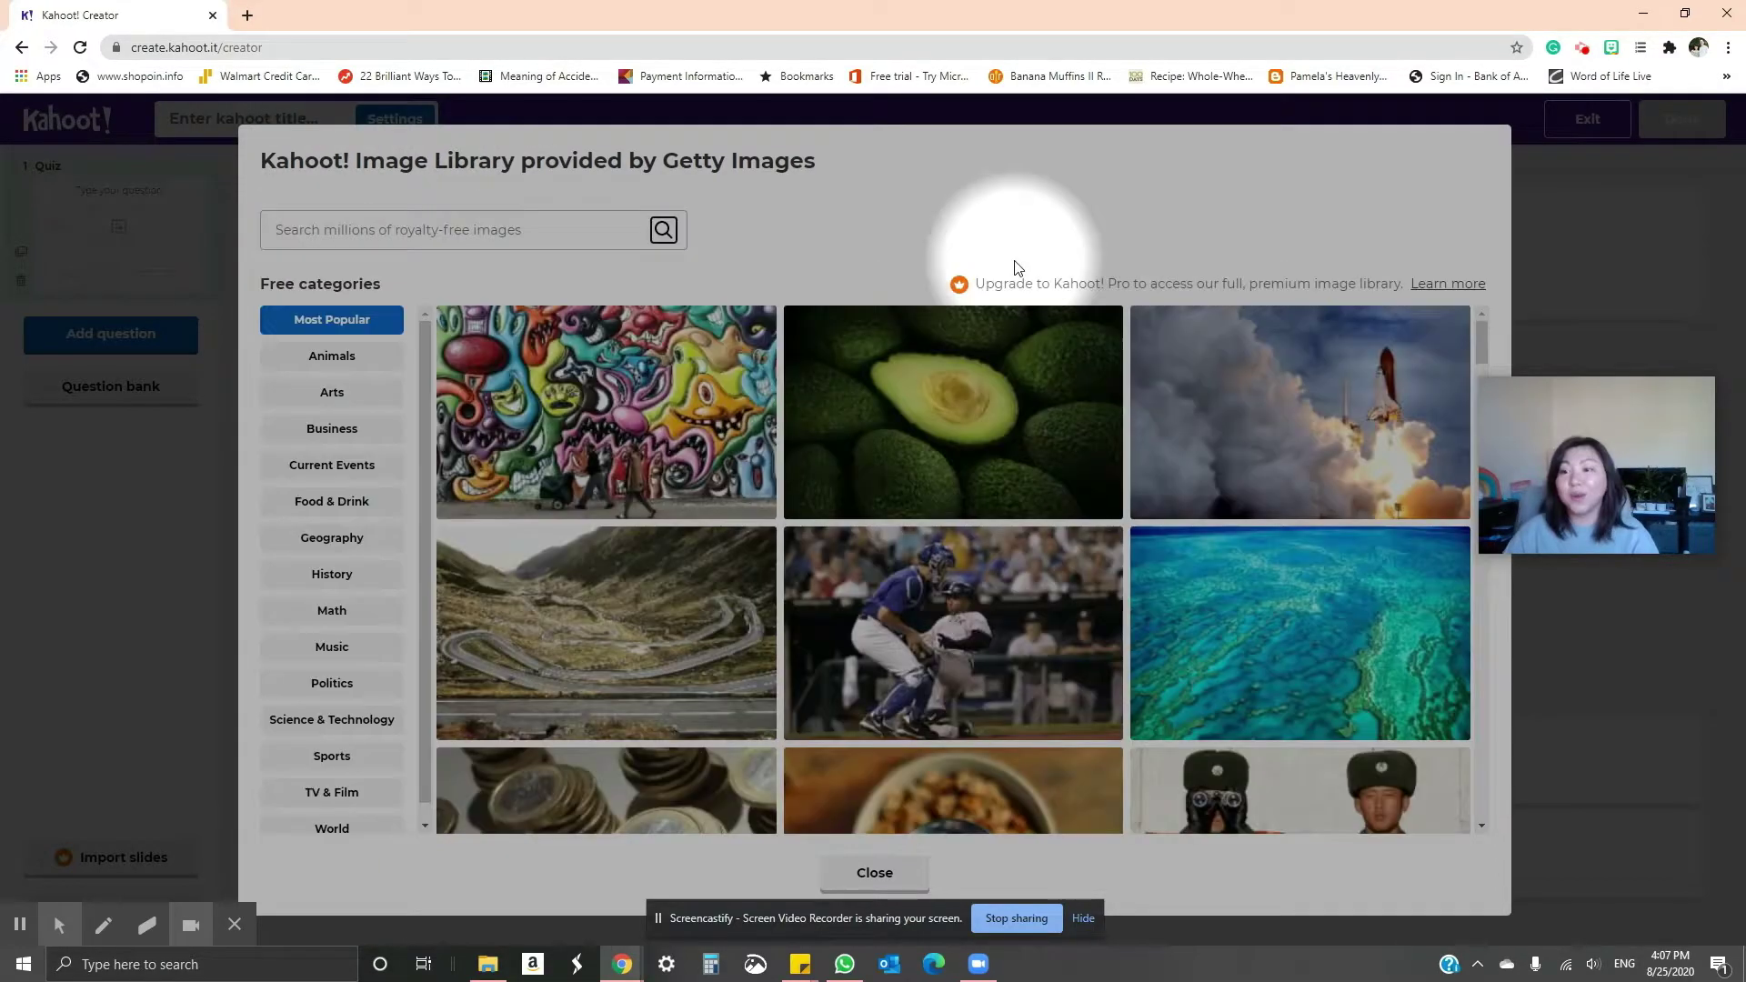
click(895, 872)
Step: View the file chooser for uploading a question image and cancel it without choosing a file
click(966, 678)
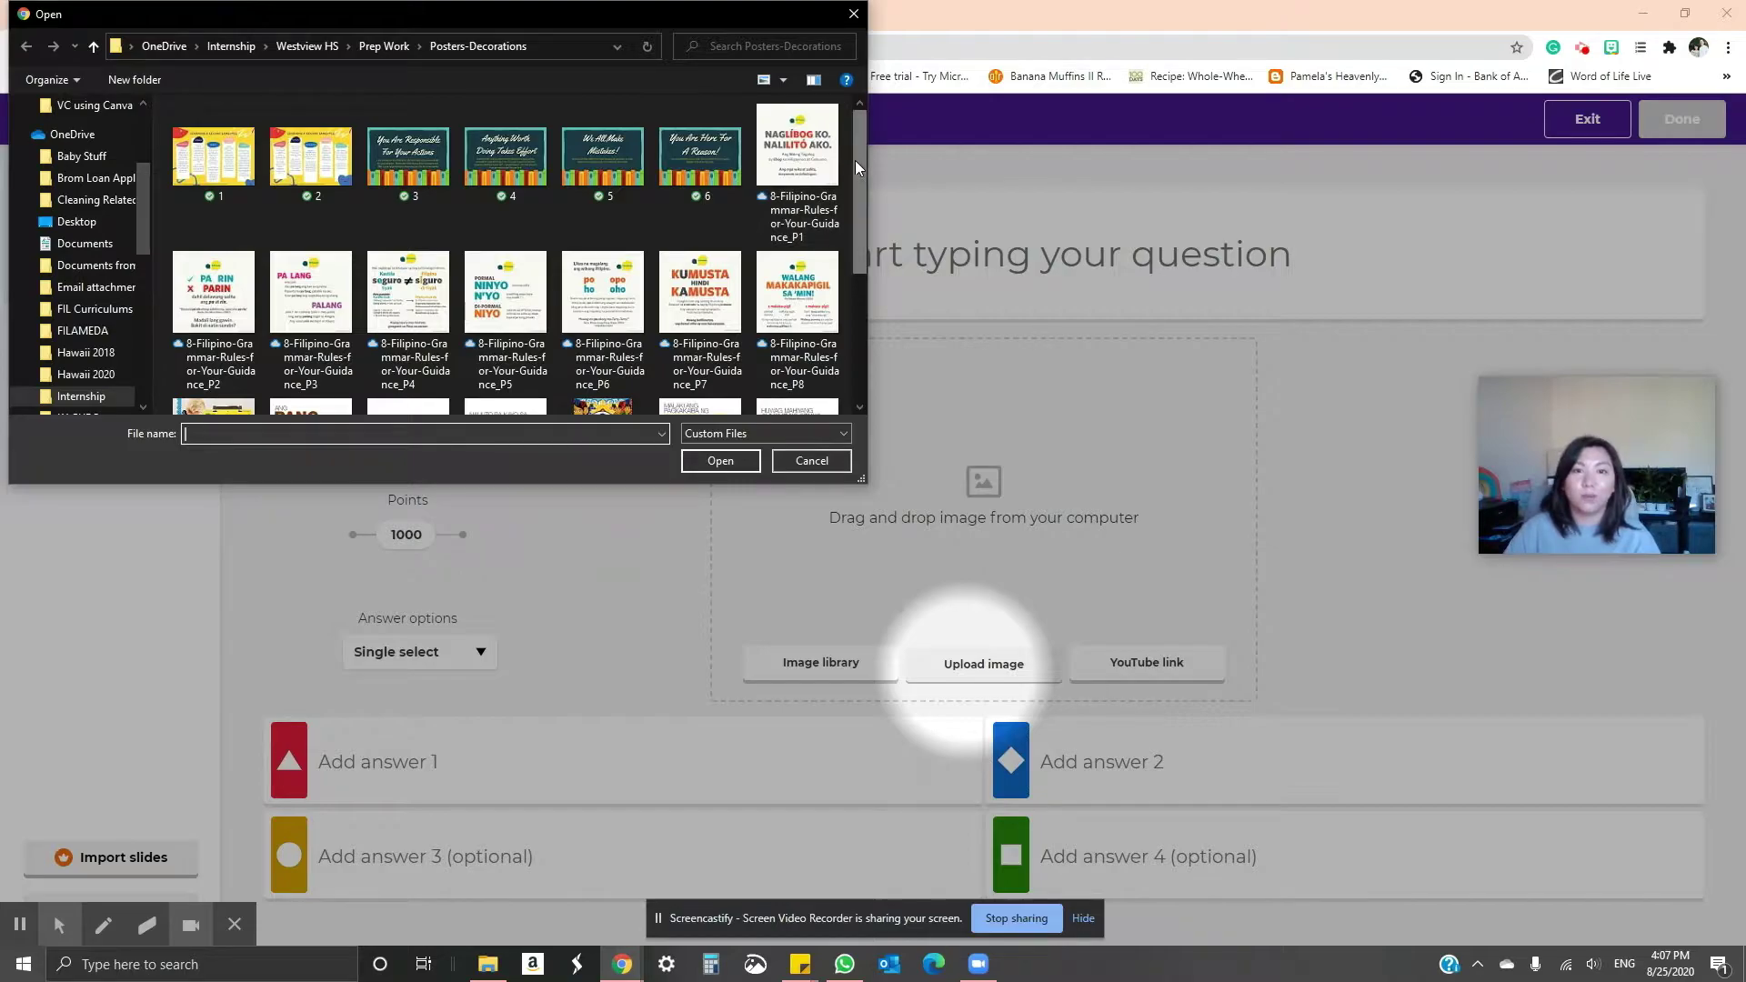
click(810, 461)
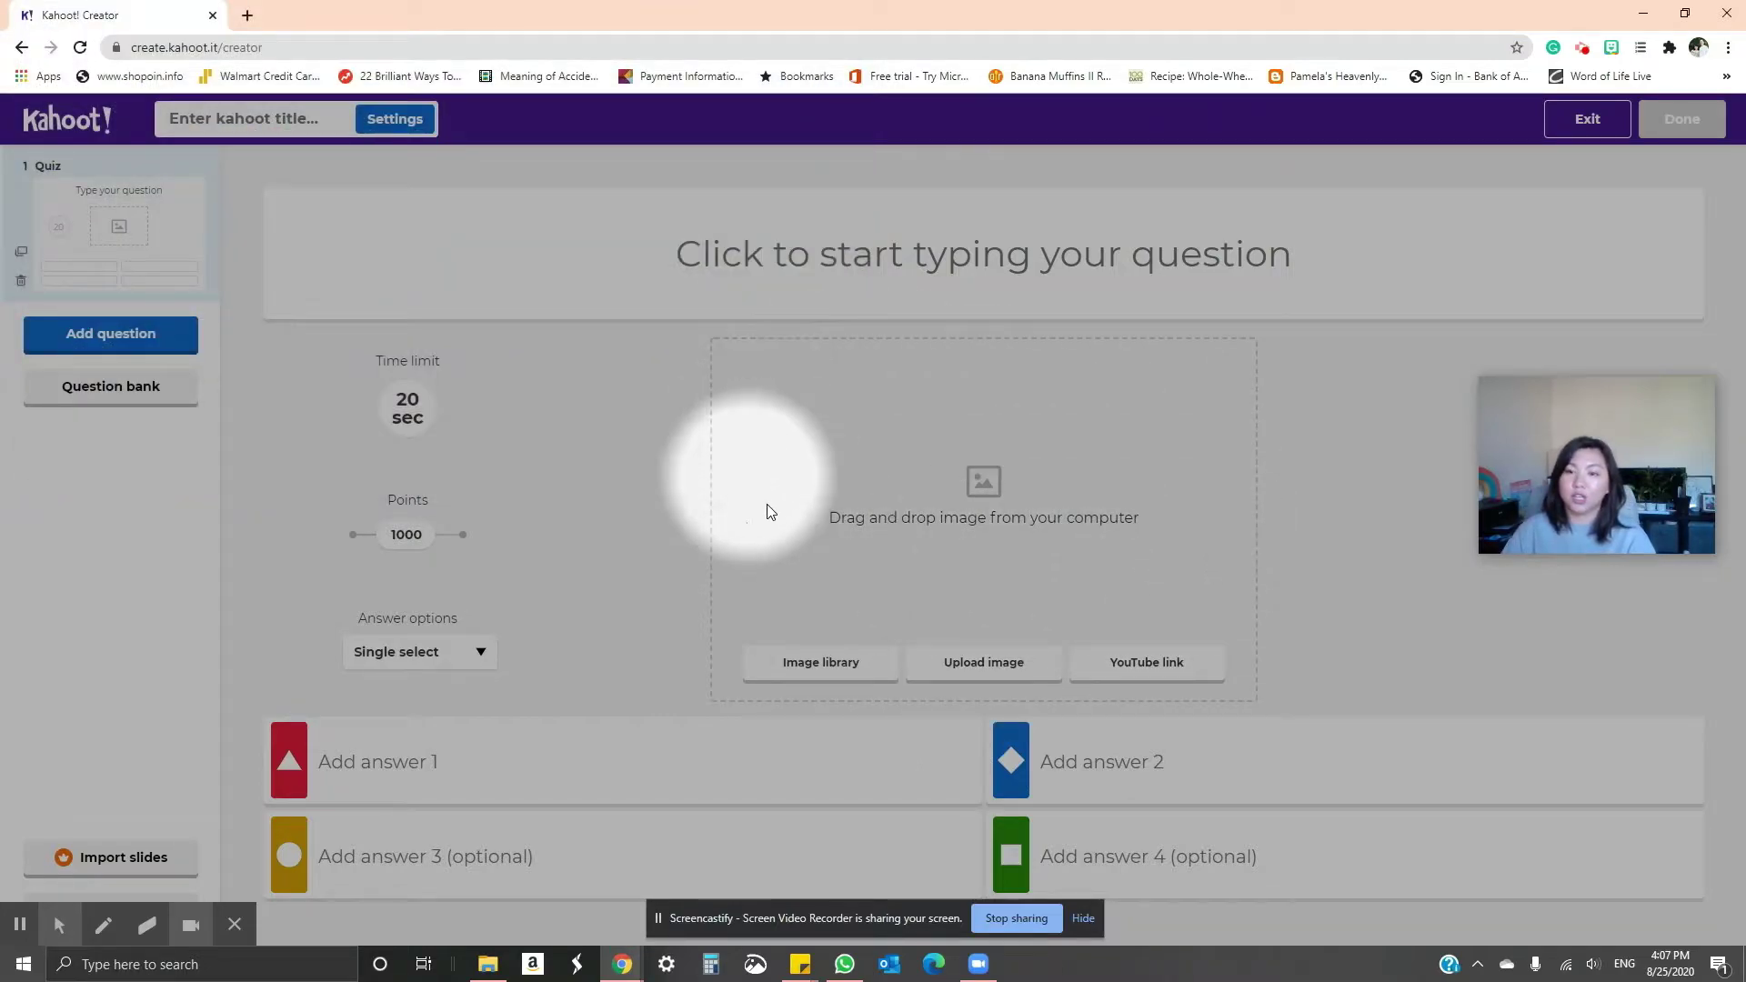
click(809, 260)
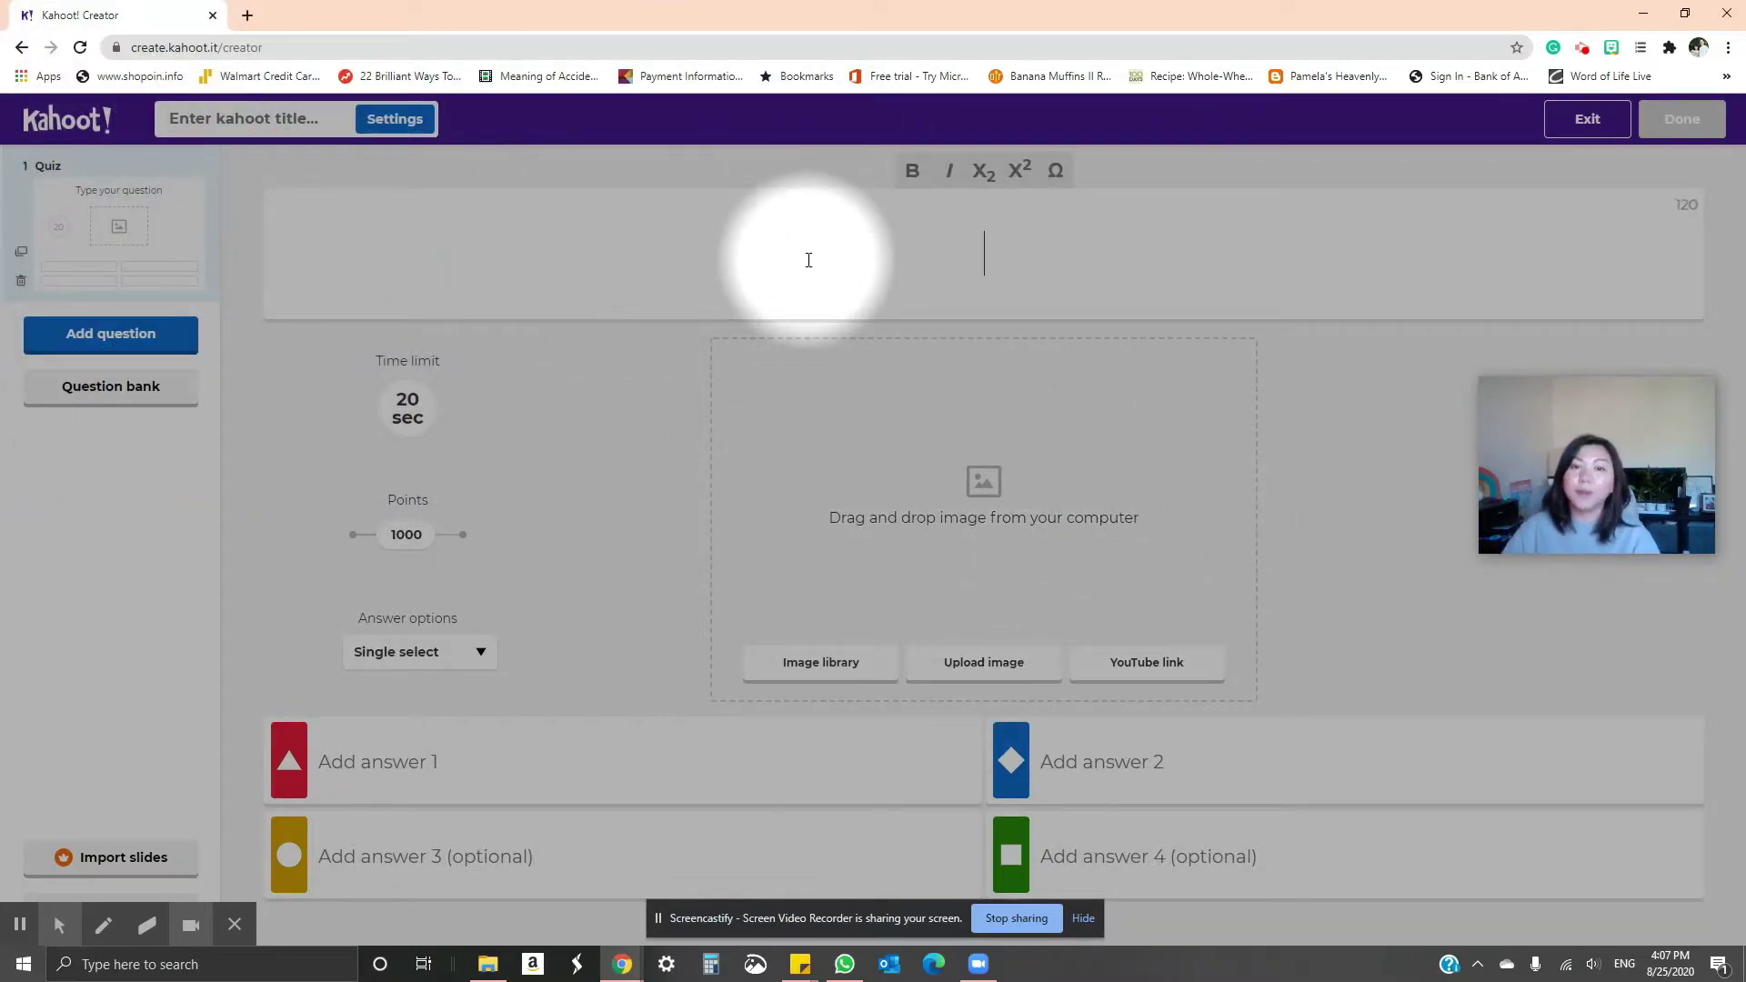
click(924, 495)
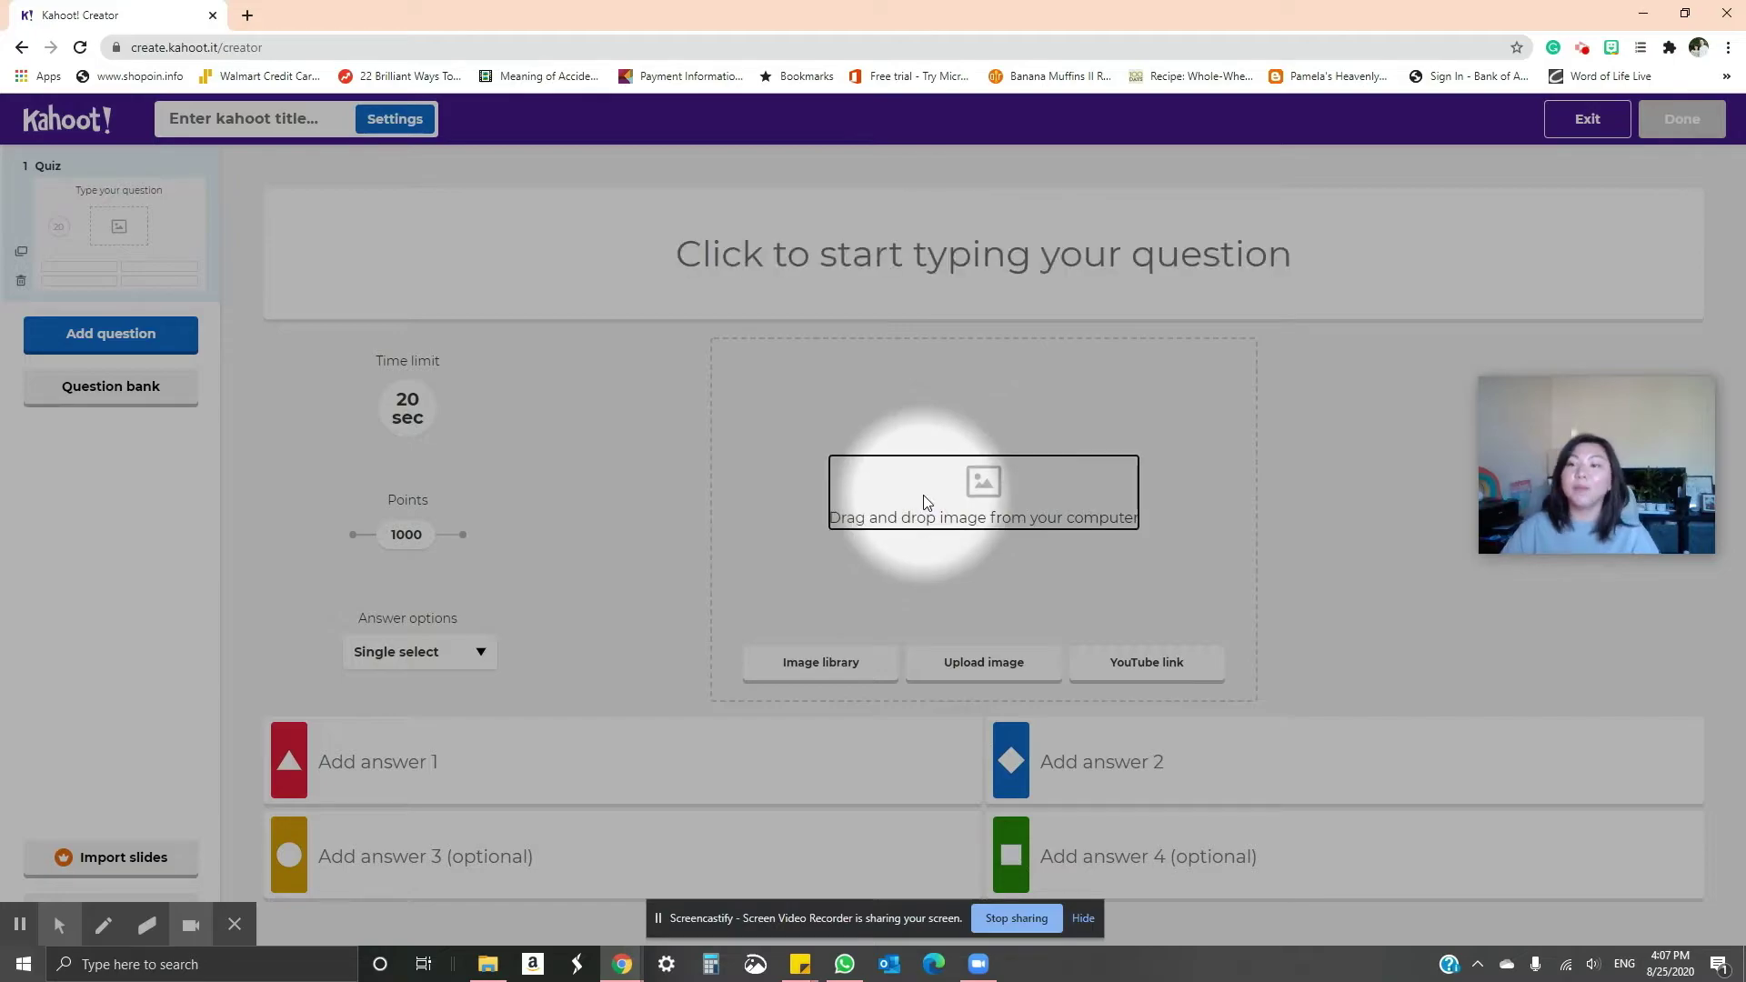
Step: Enter "bulaklak" as answer 1 of the first question and mark it as the correct answer
click(440, 759)
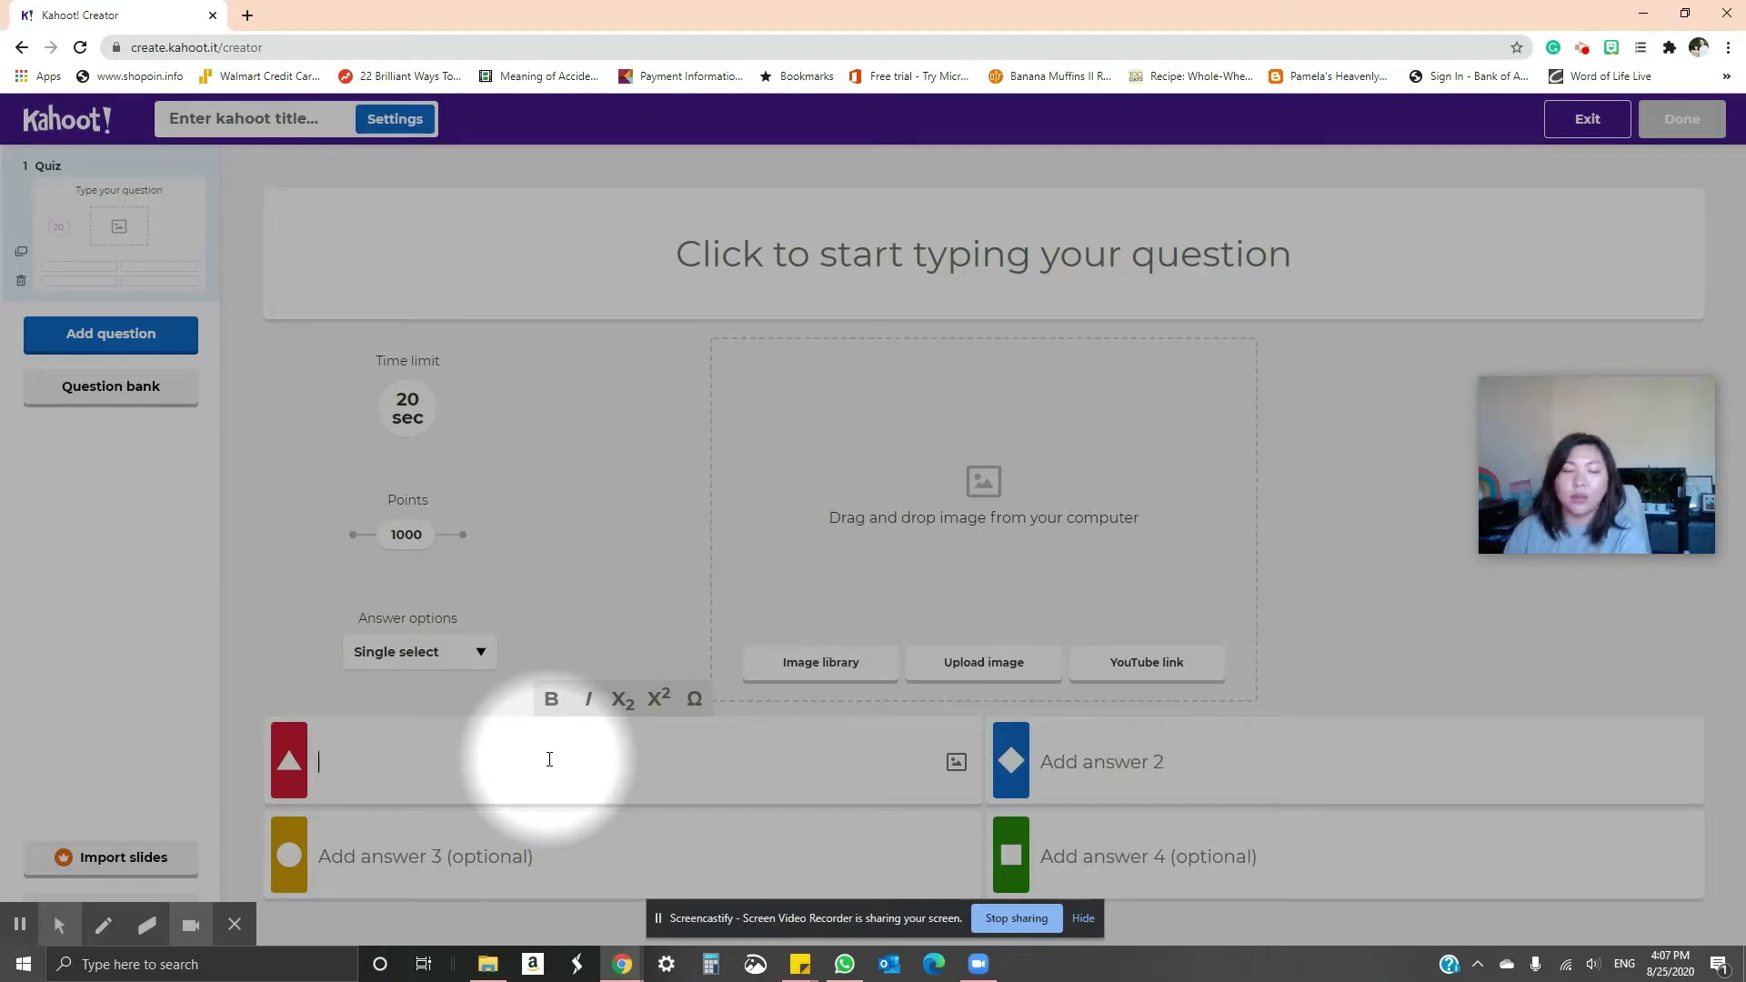
text(bulaklak)
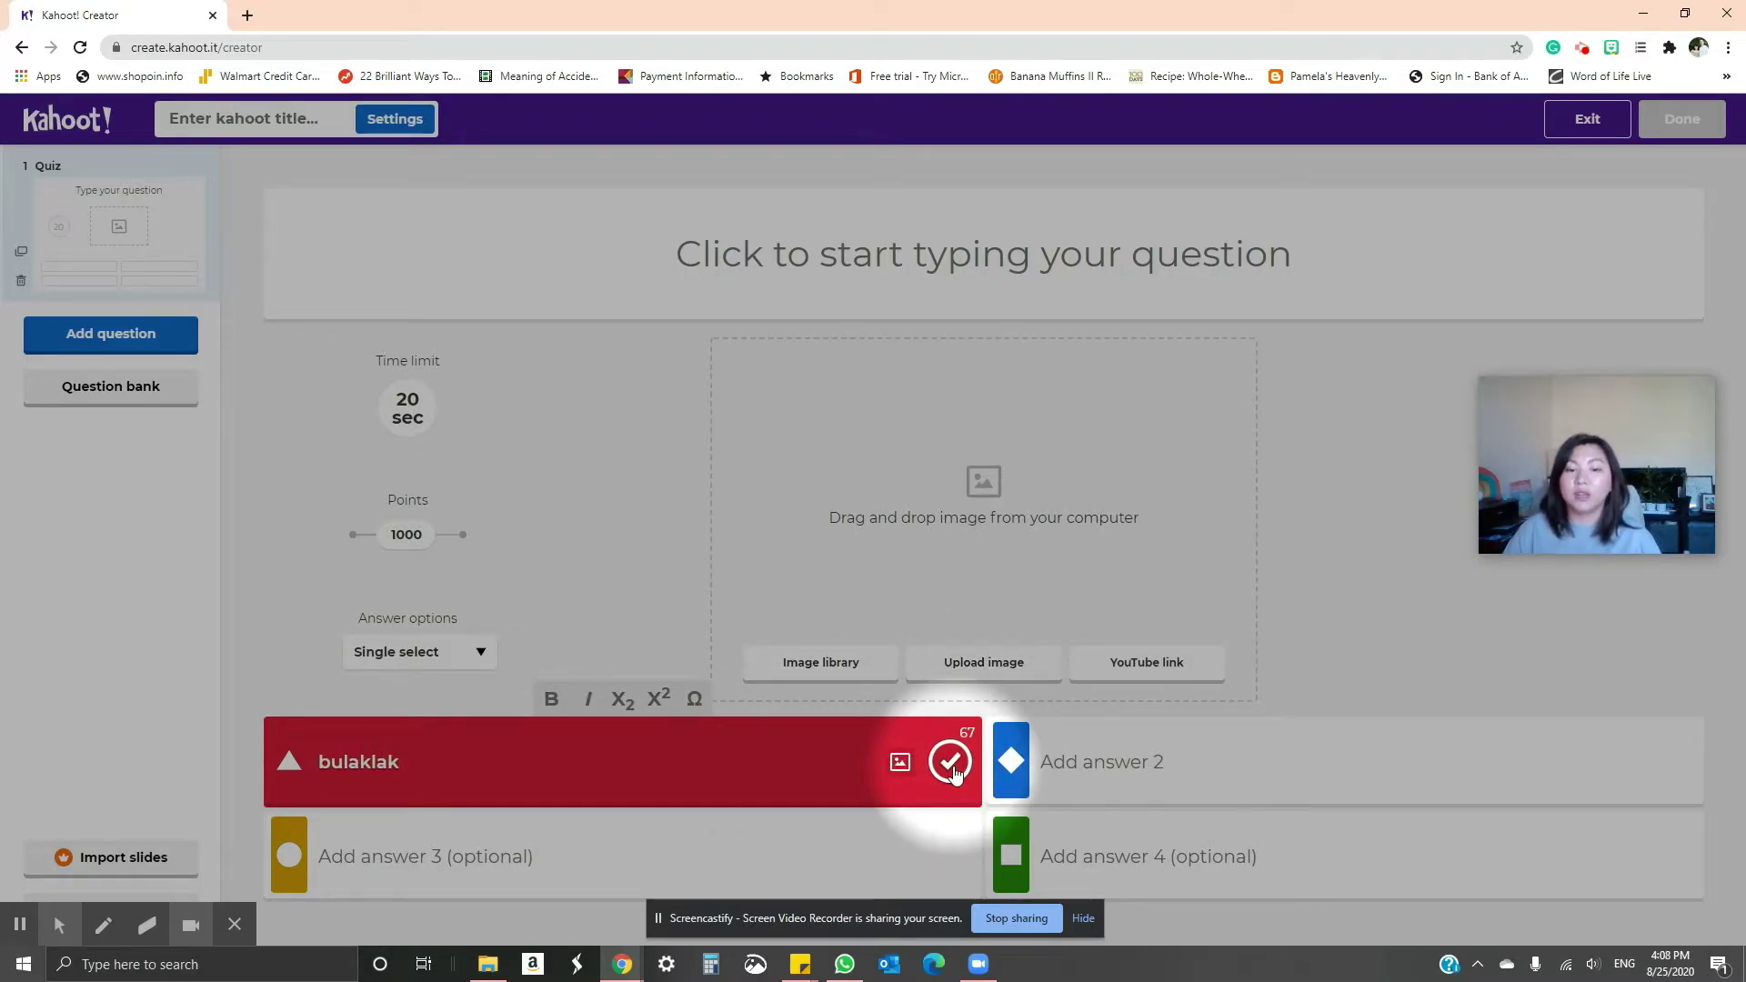
click(950, 769)
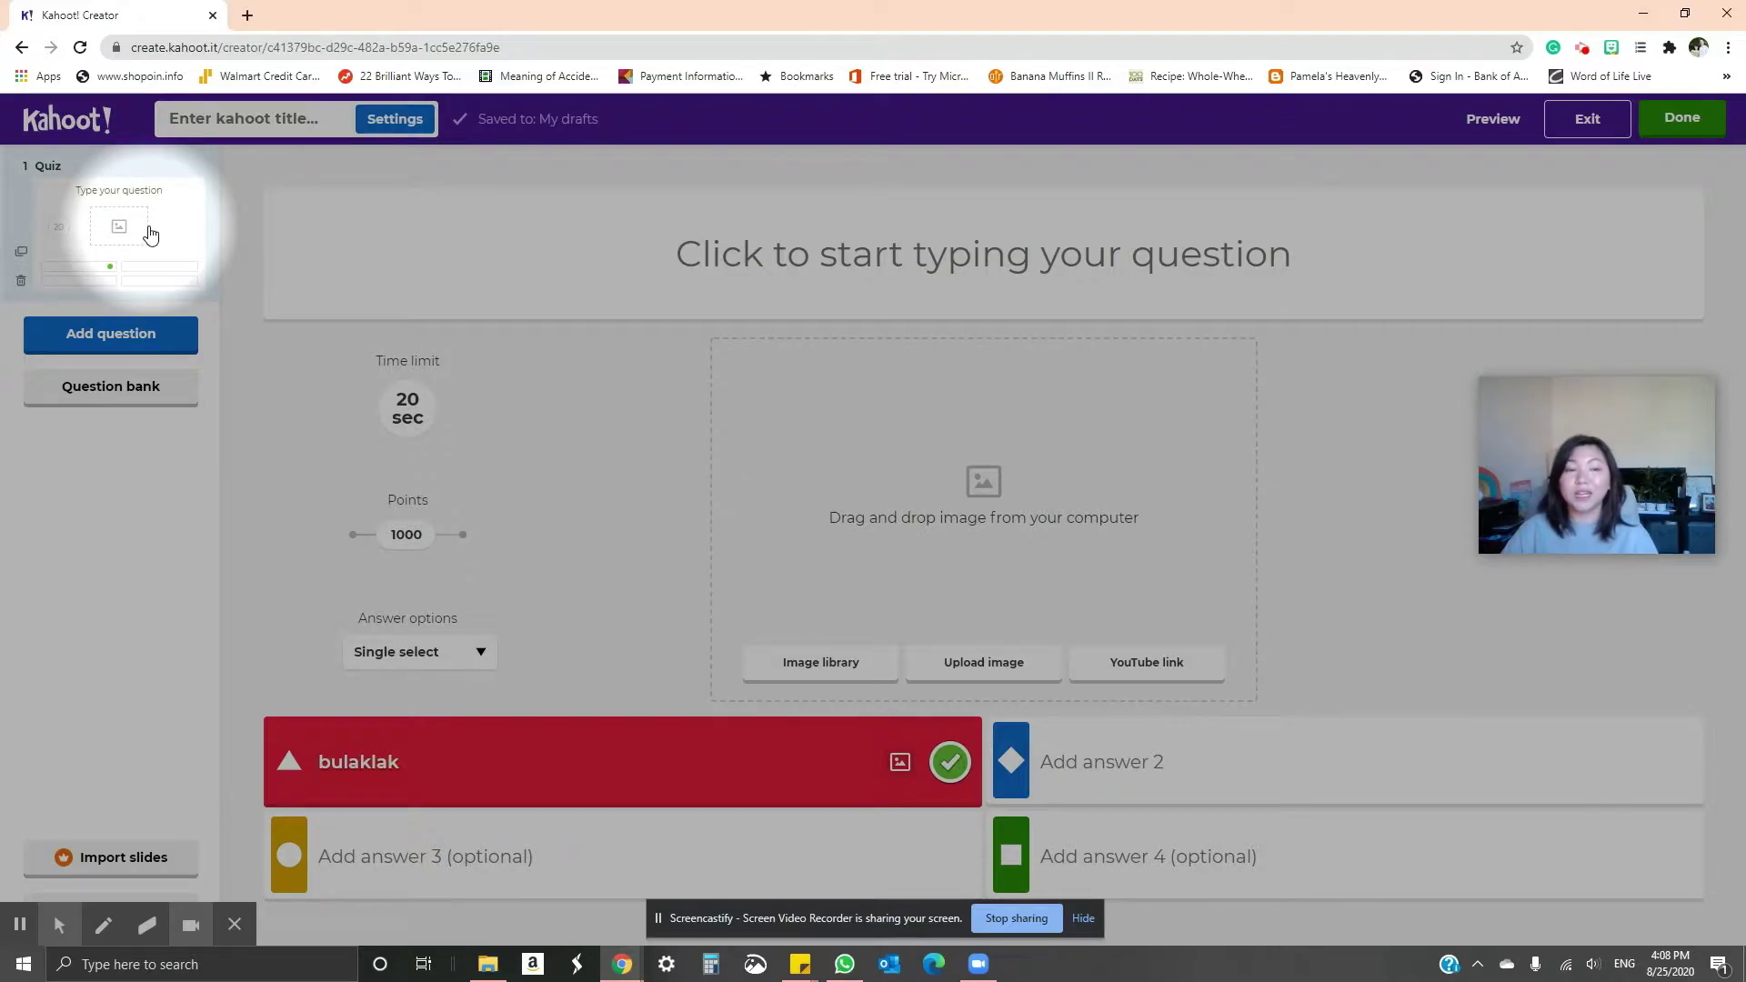
Step: Add a True or false question and mark True as its correct answer
click(101, 342)
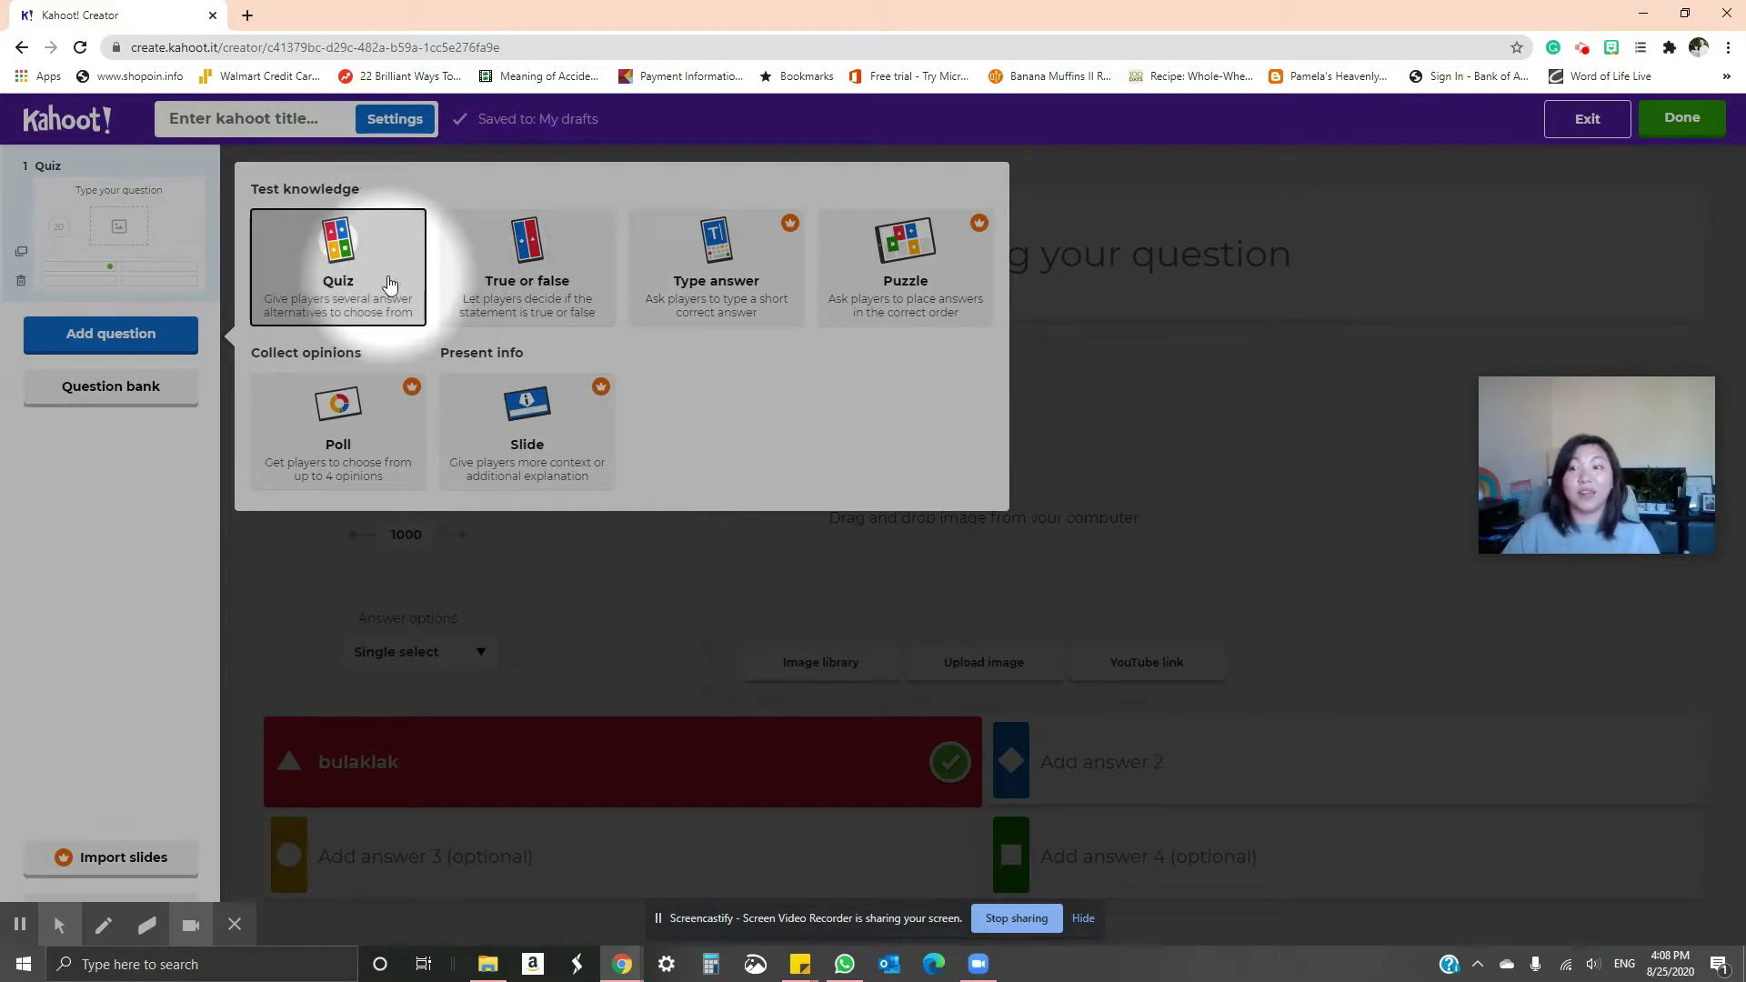
click(527, 280)
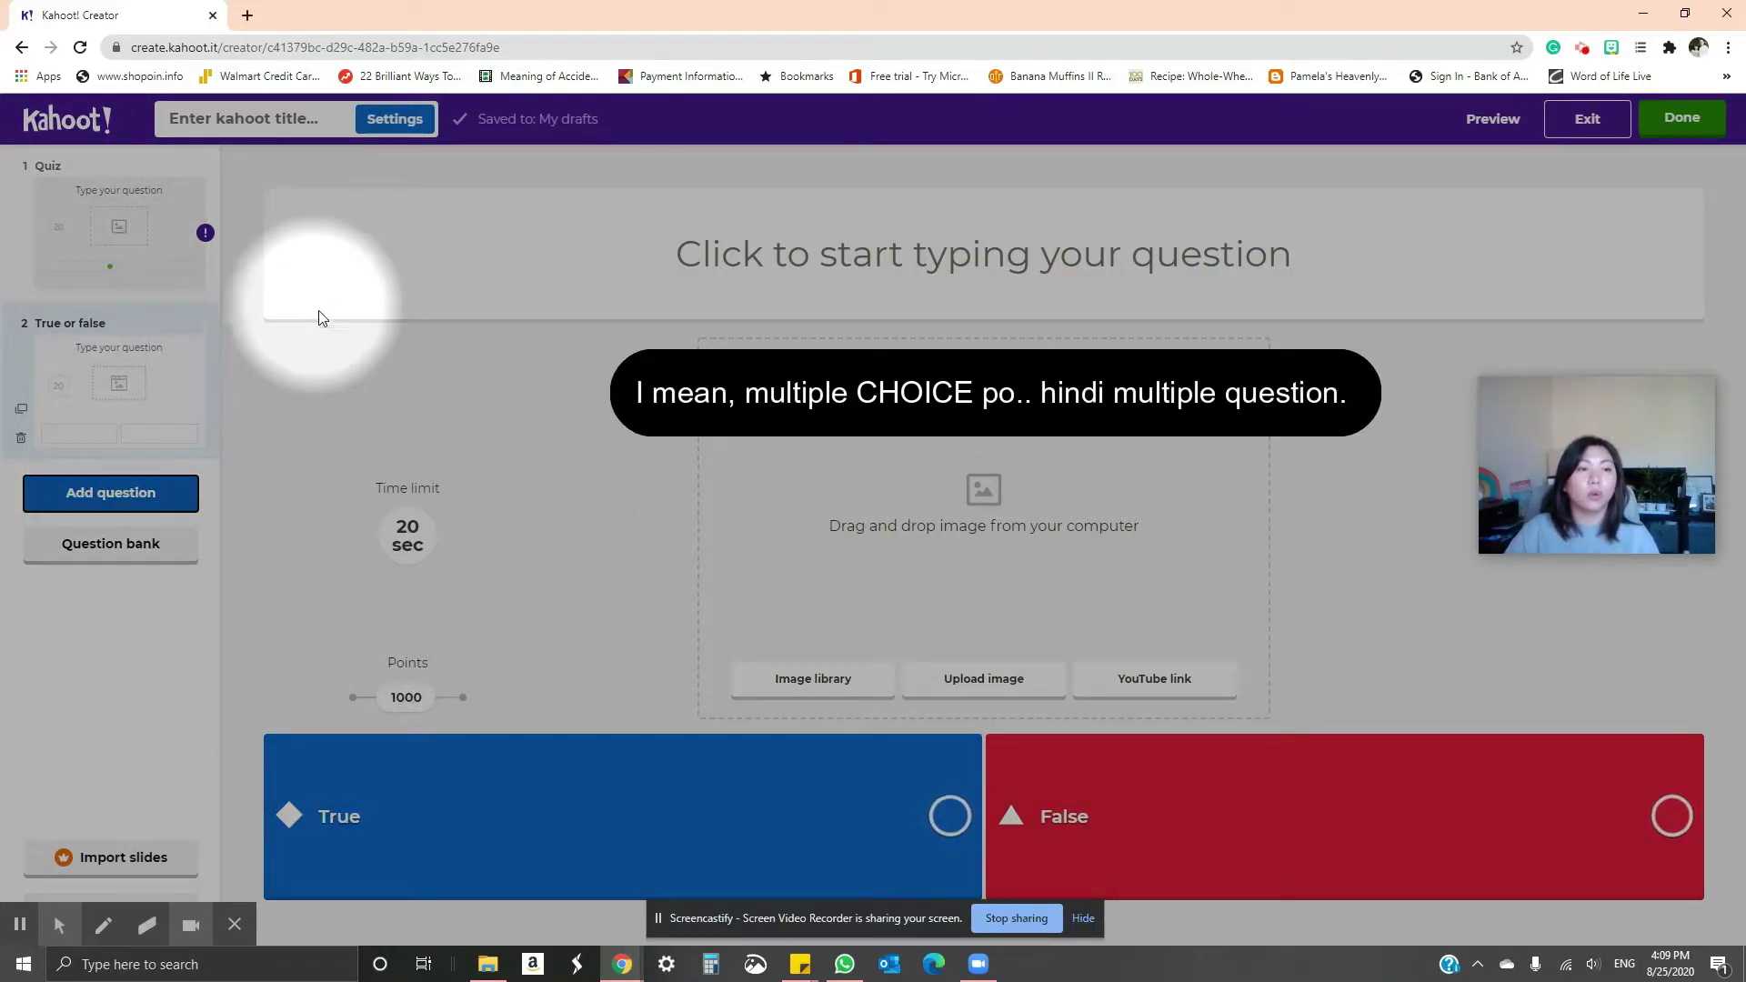
click(950, 816)
Step: Add a third question of type Quiz with the answers "Tama" and "mali", marking "mali" as correct
click(111, 491)
click(382, 441)
click(487, 740)
text(Tama)
click(1286, 767)
text(mali)
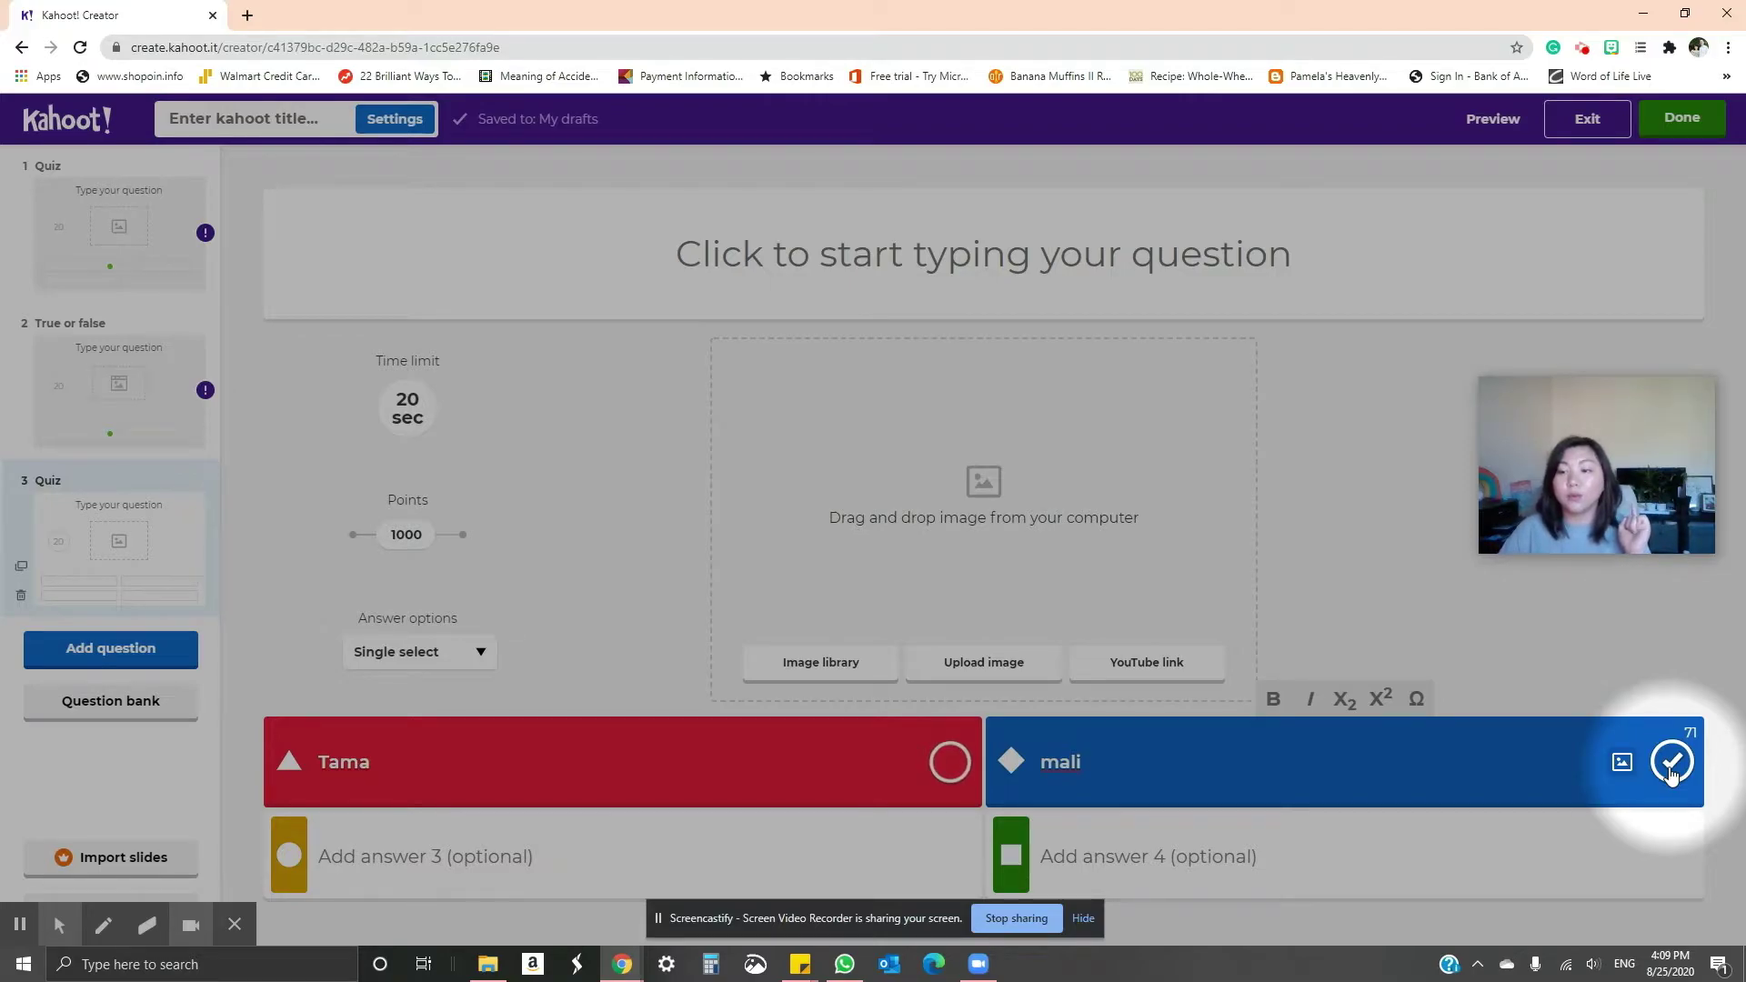
Step: Finish editing without adding a fourth question and keep the incomplete kahoot as a draft
click(111, 647)
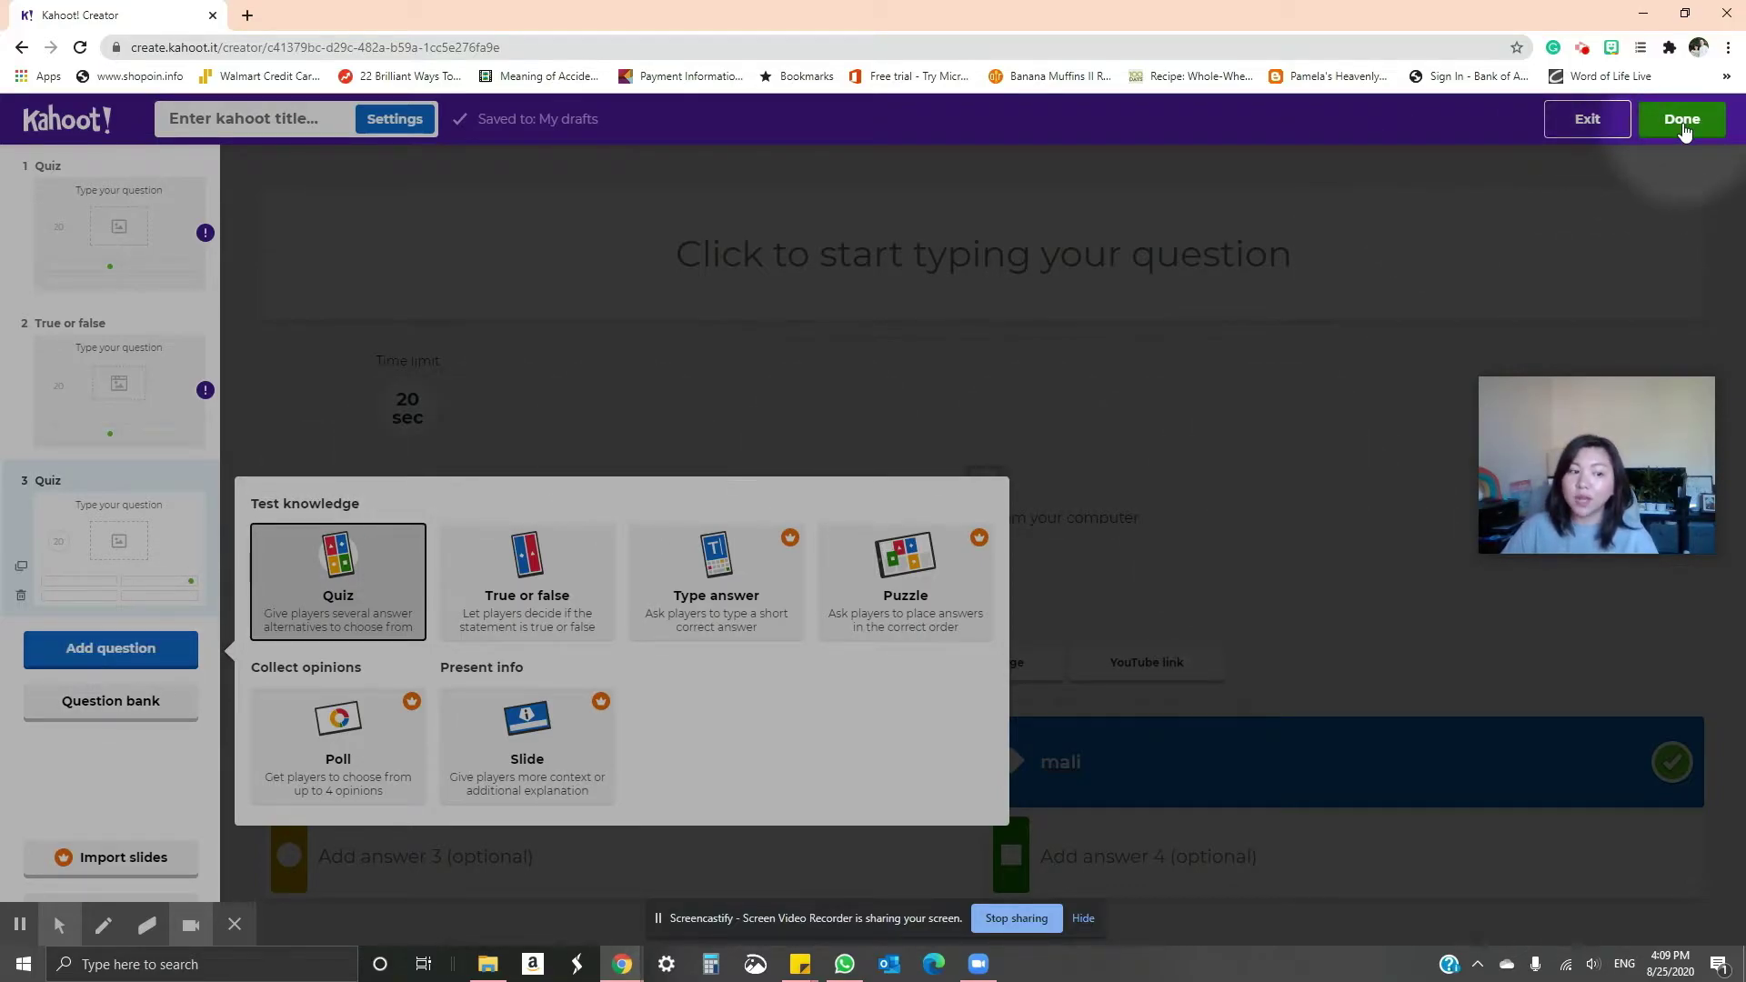
click(1682, 123)
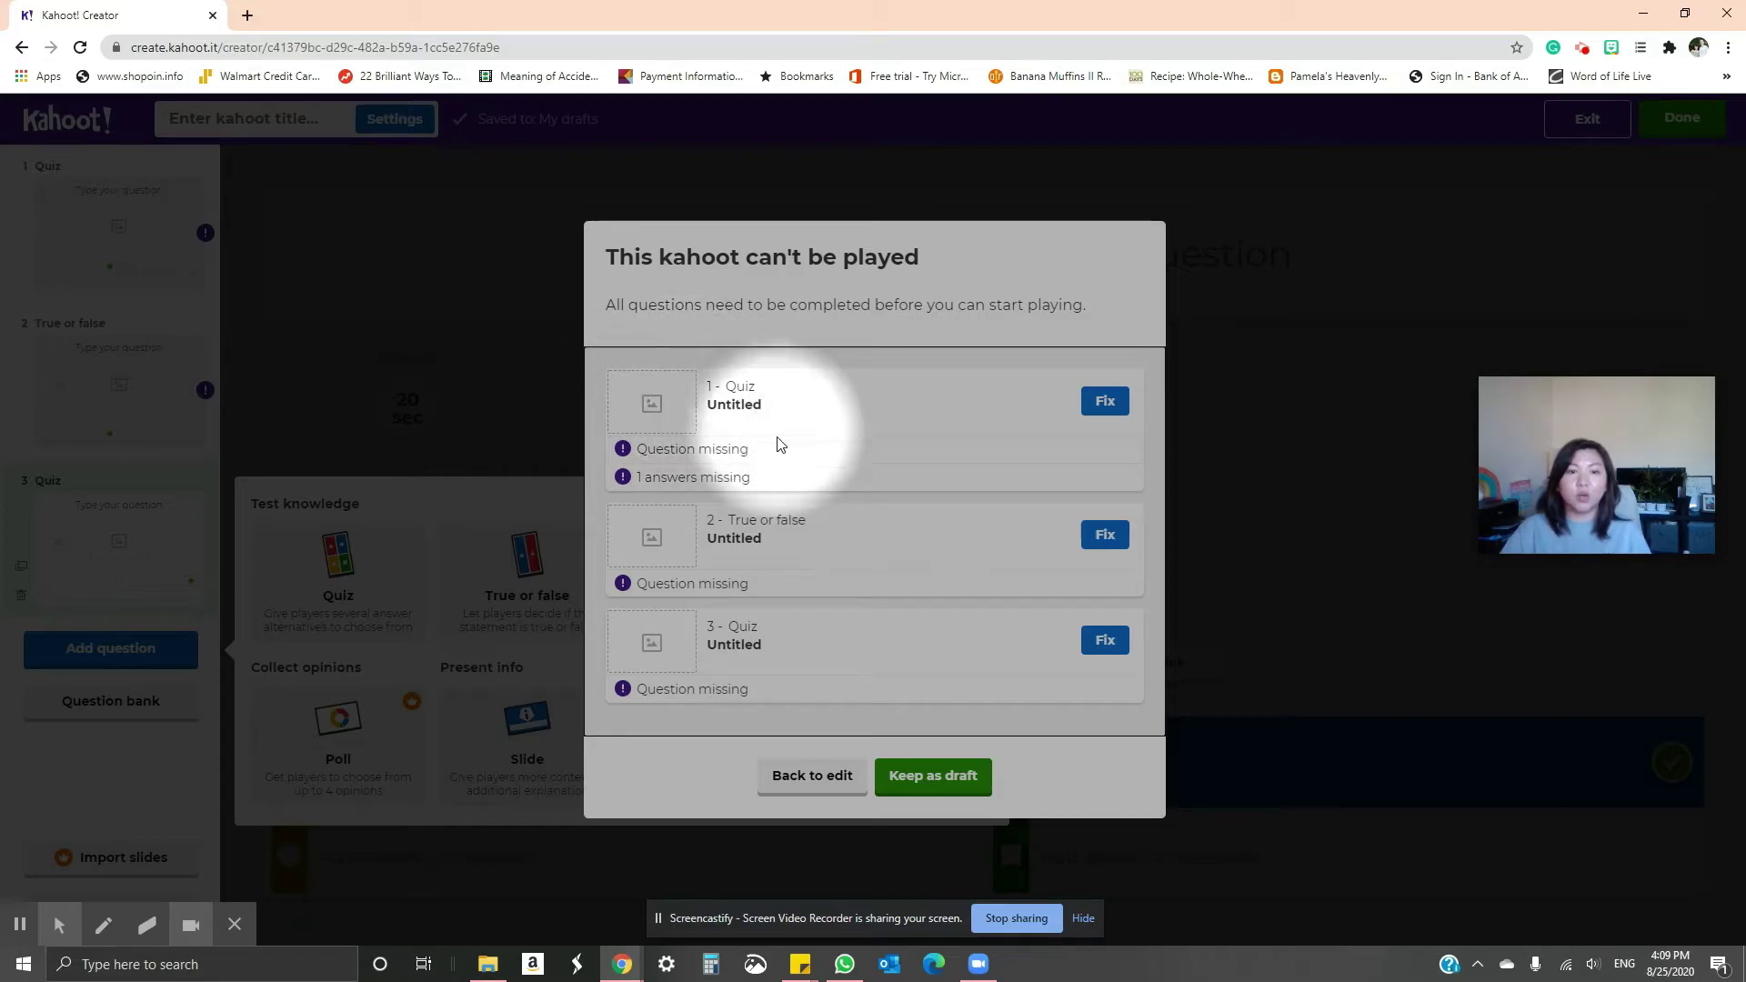
click(985, 791)
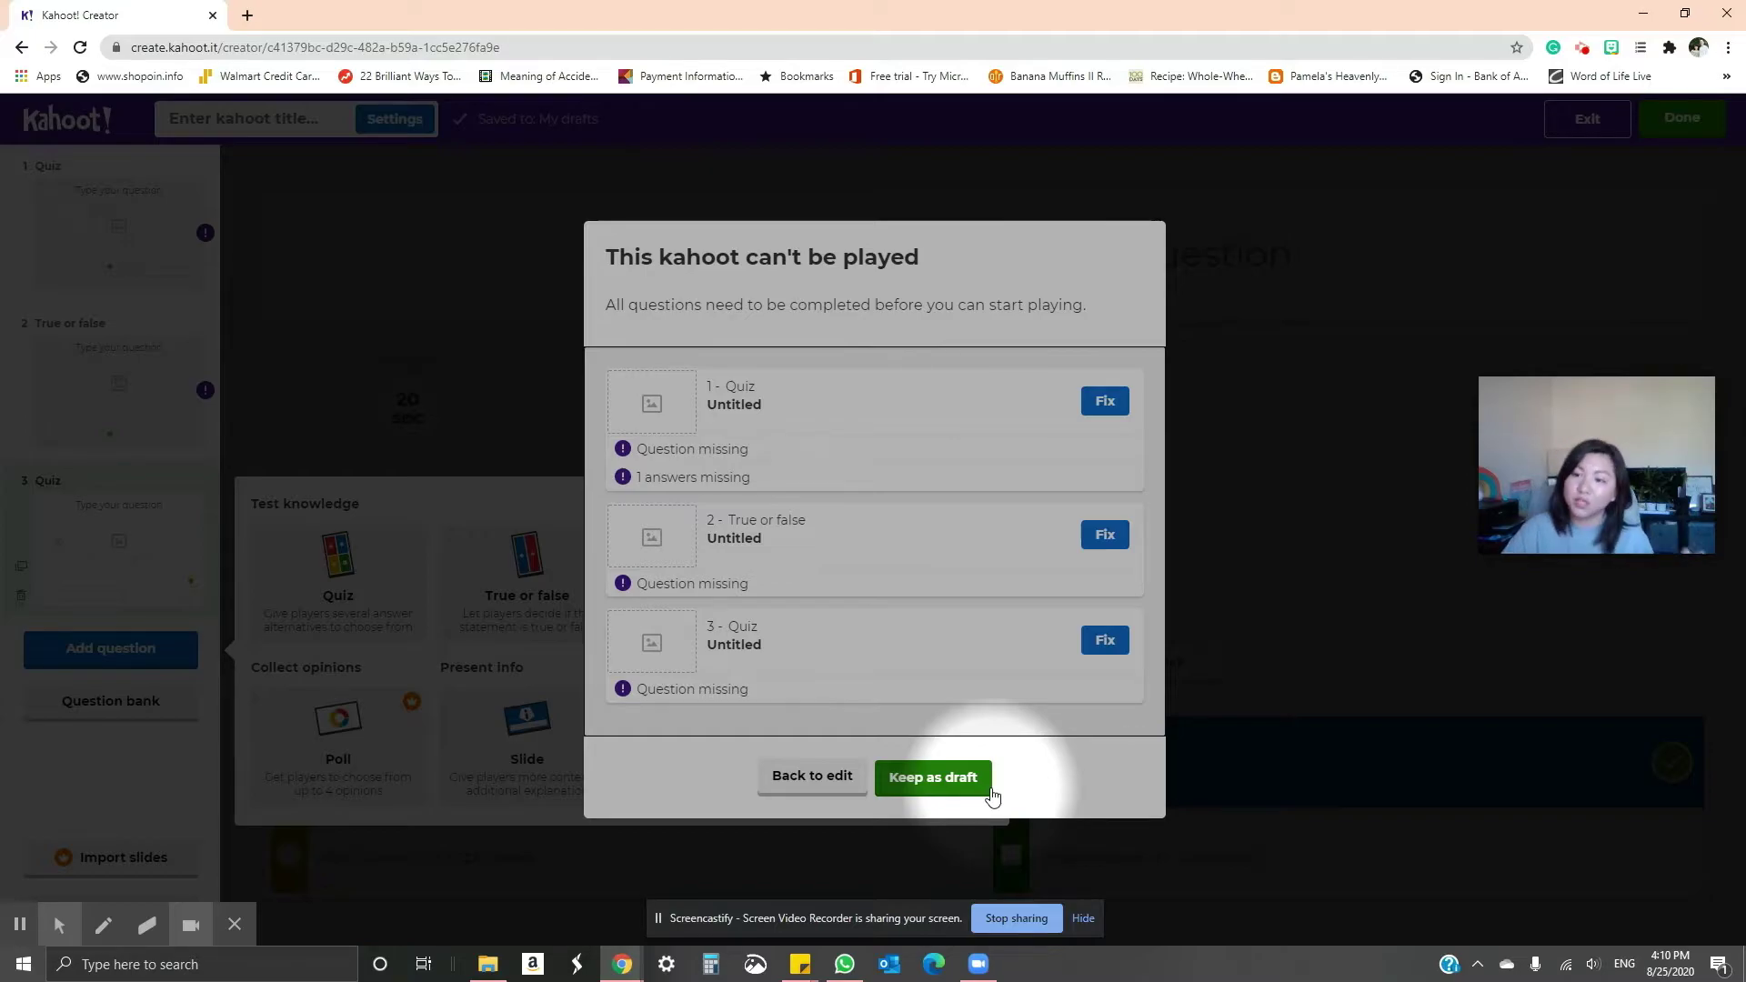
click(991, 795)
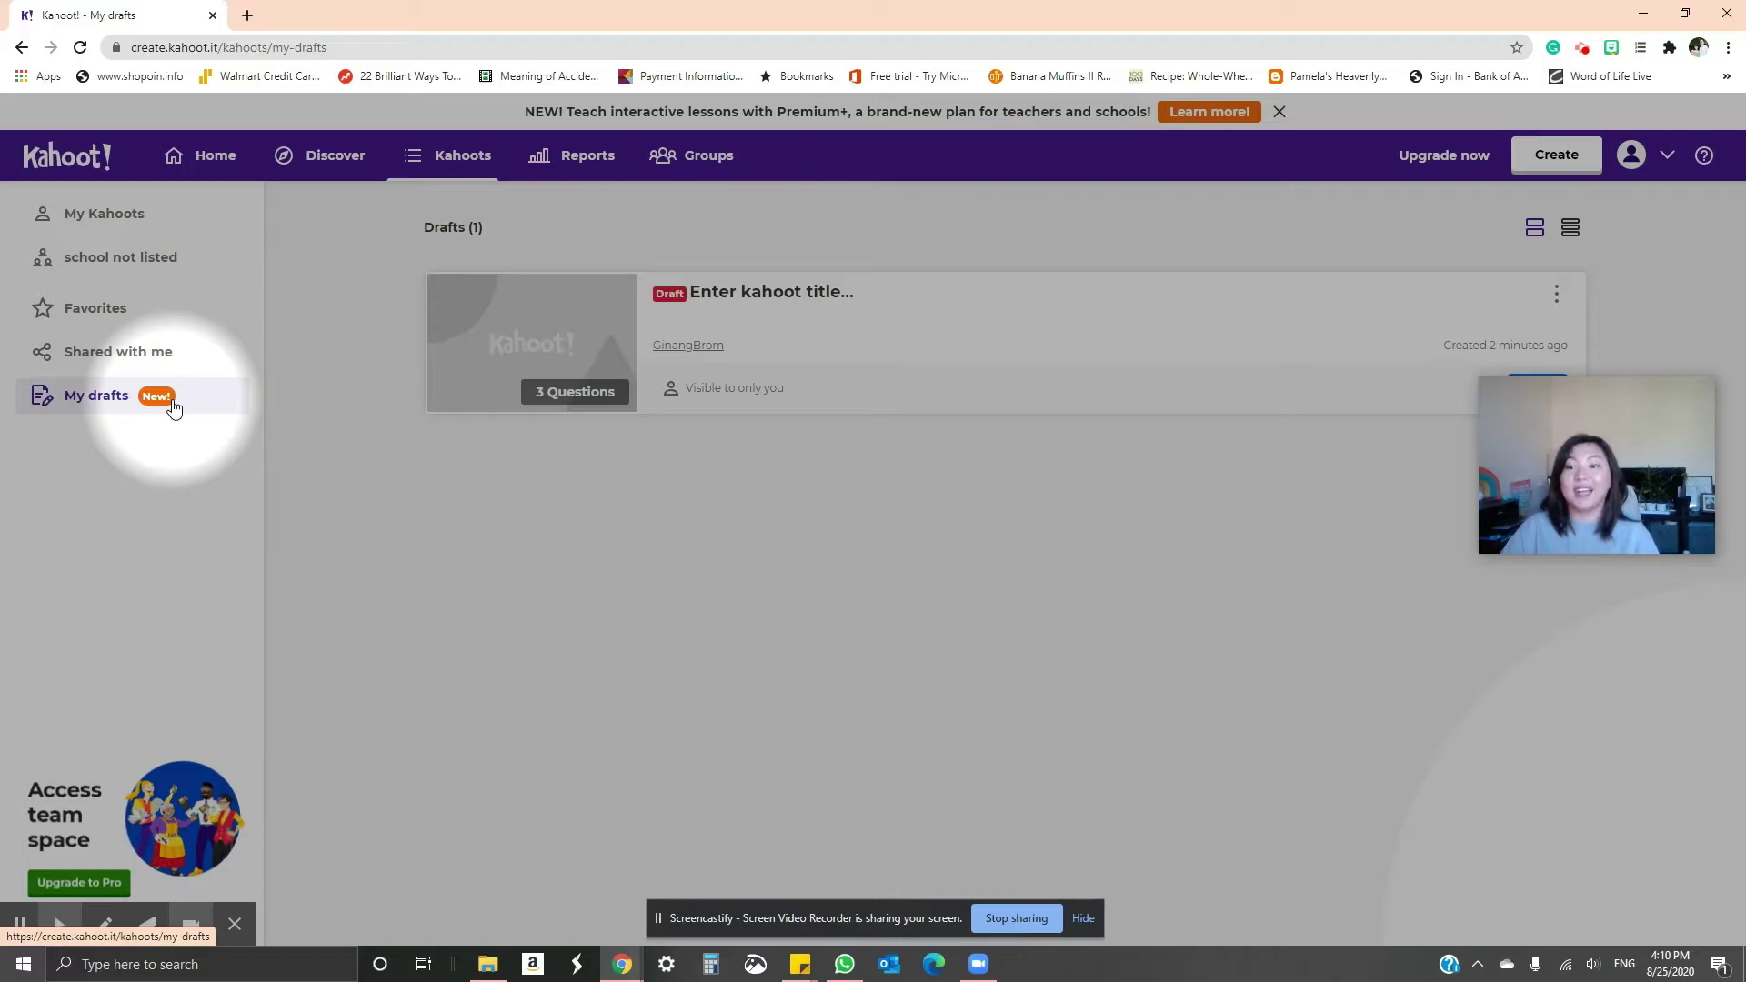
Step: Reopen the untitled draft kahoot and enter "Flower" as the text of its first question
click(809, 294)
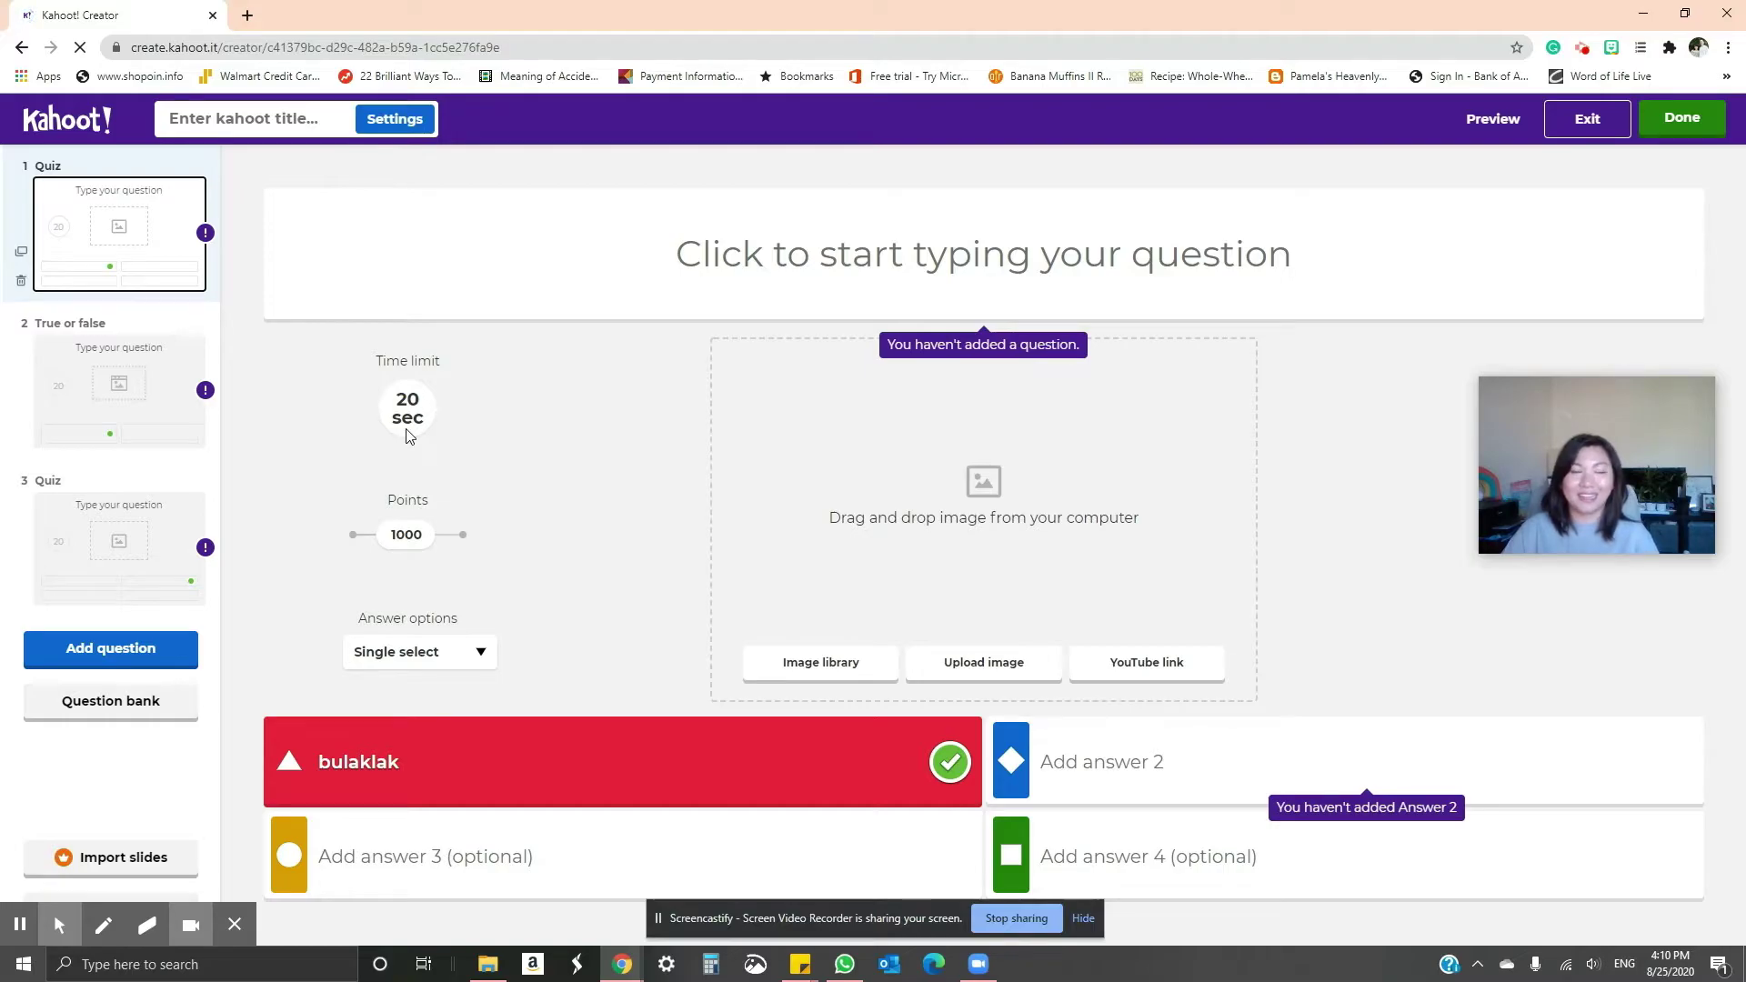
click(885, 279)
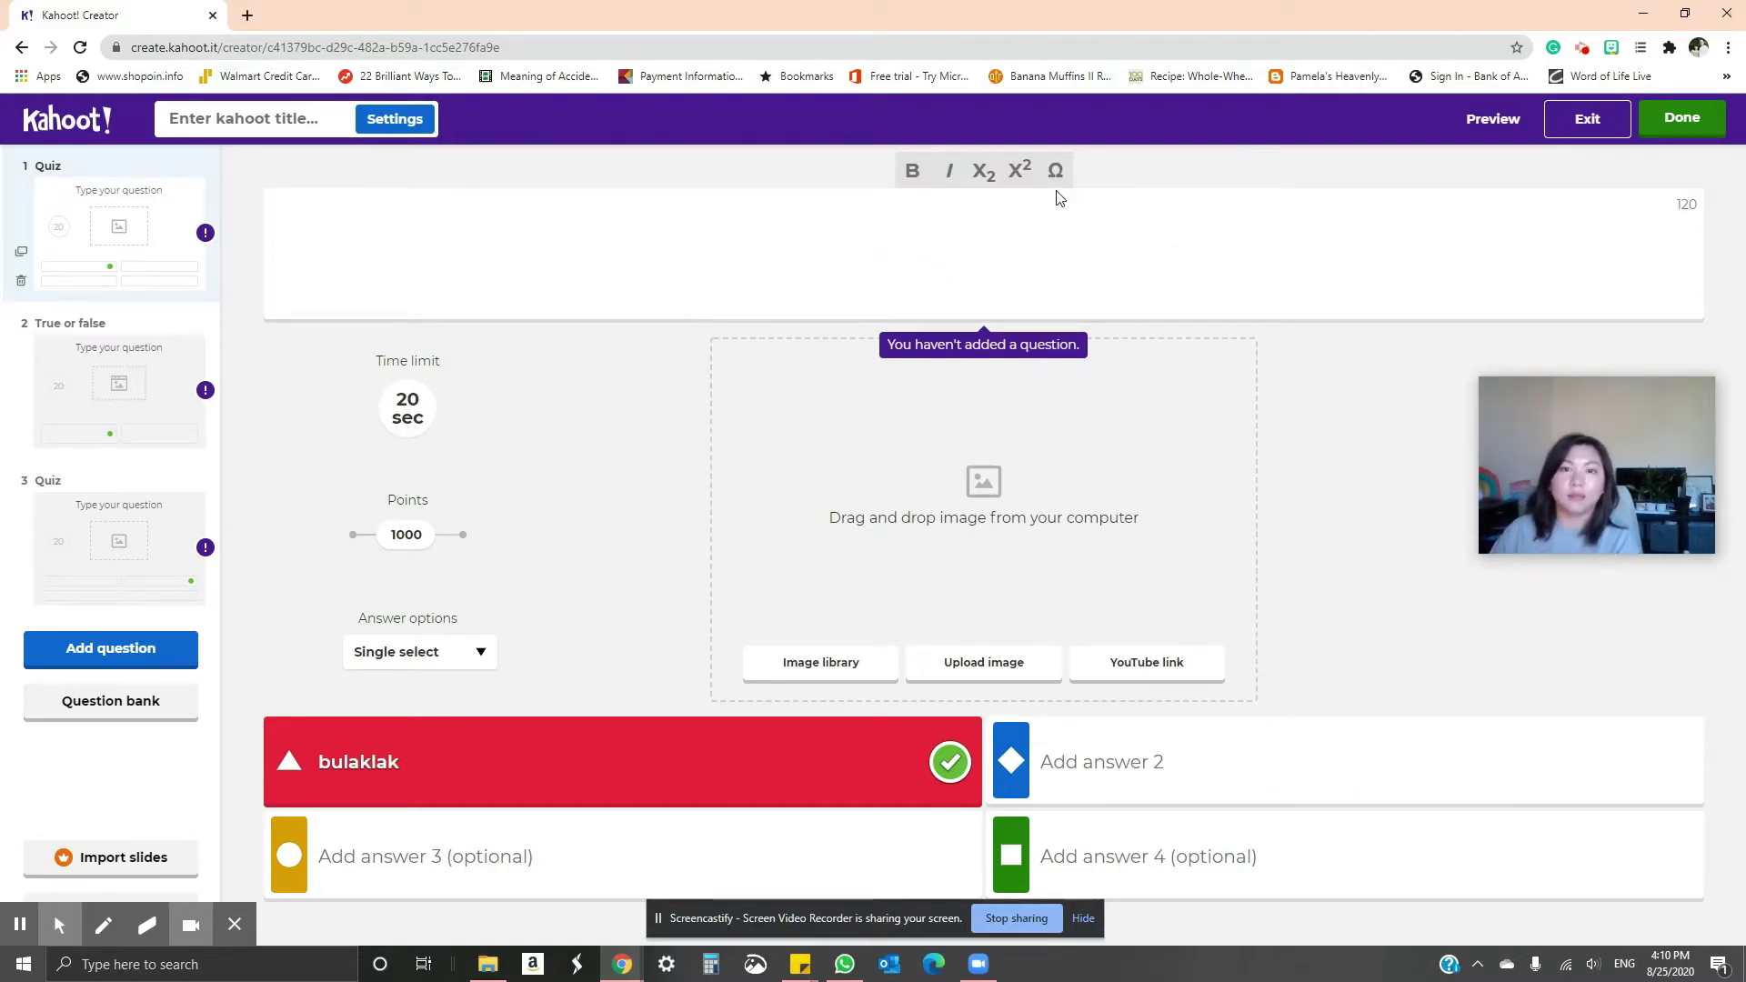
text(Flower)
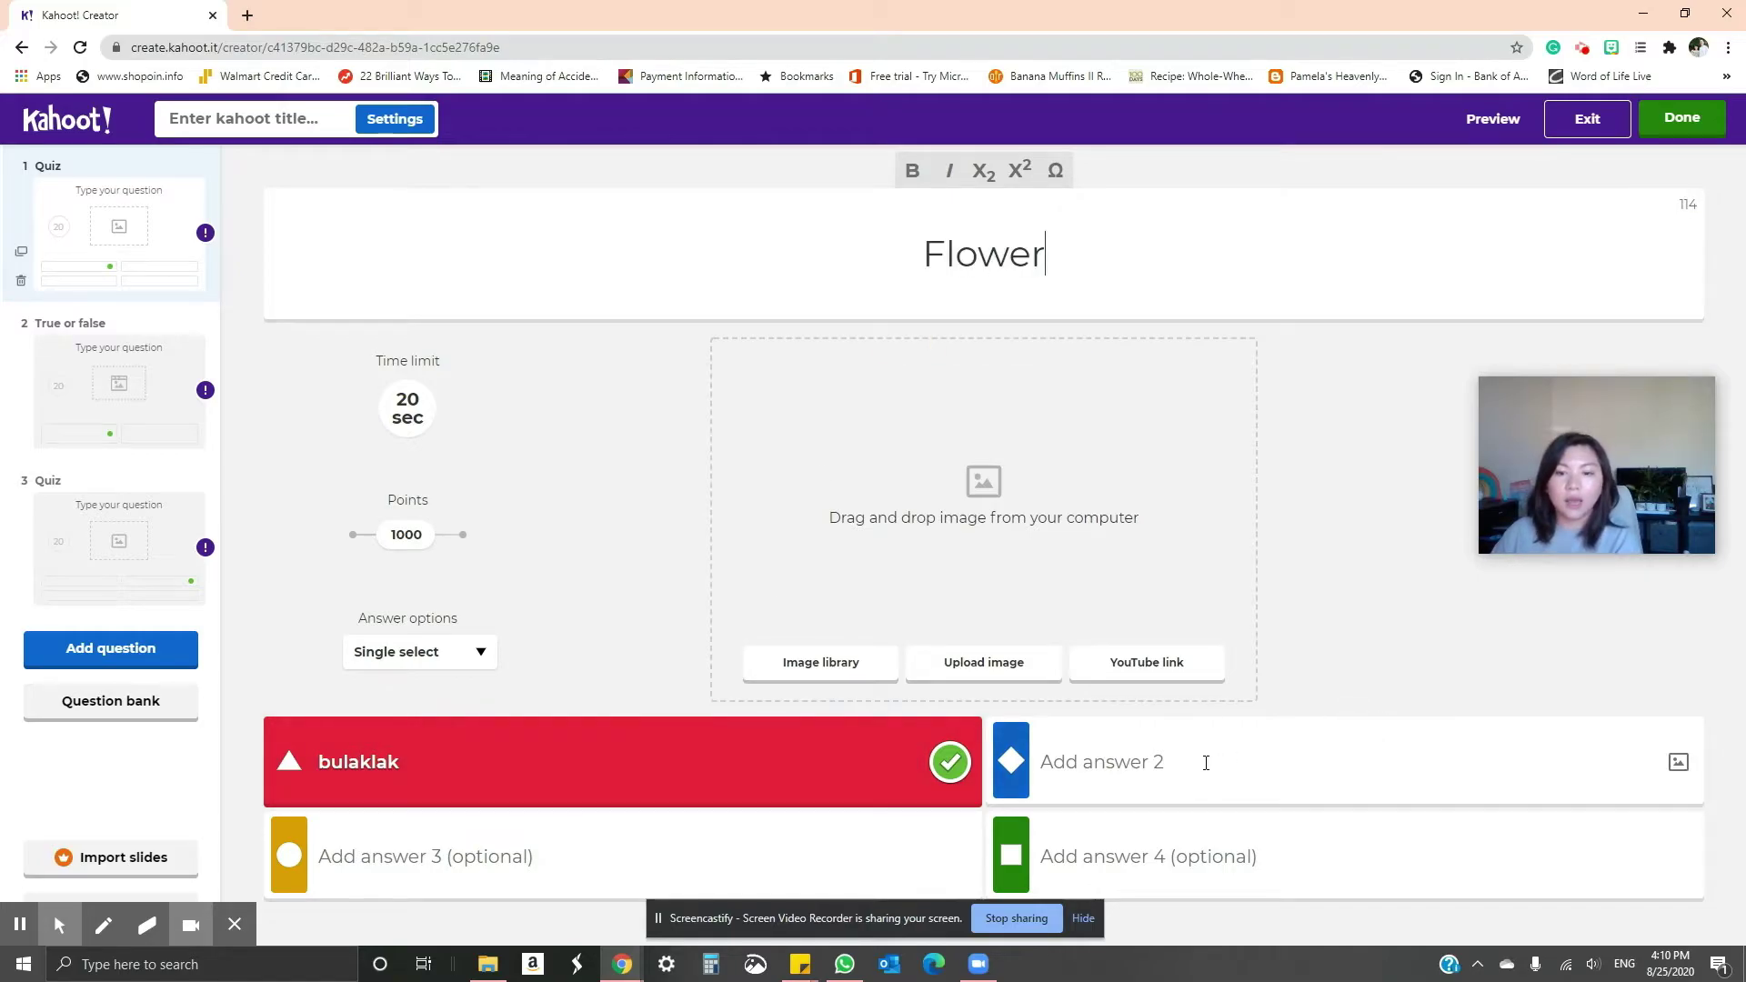
Step: Enter "pagong" as answer 2 and "puno" as answer 3, keeping "bulaklak" as the correct answer
click(1205, 762)
text(pagong)
click(528, 855)
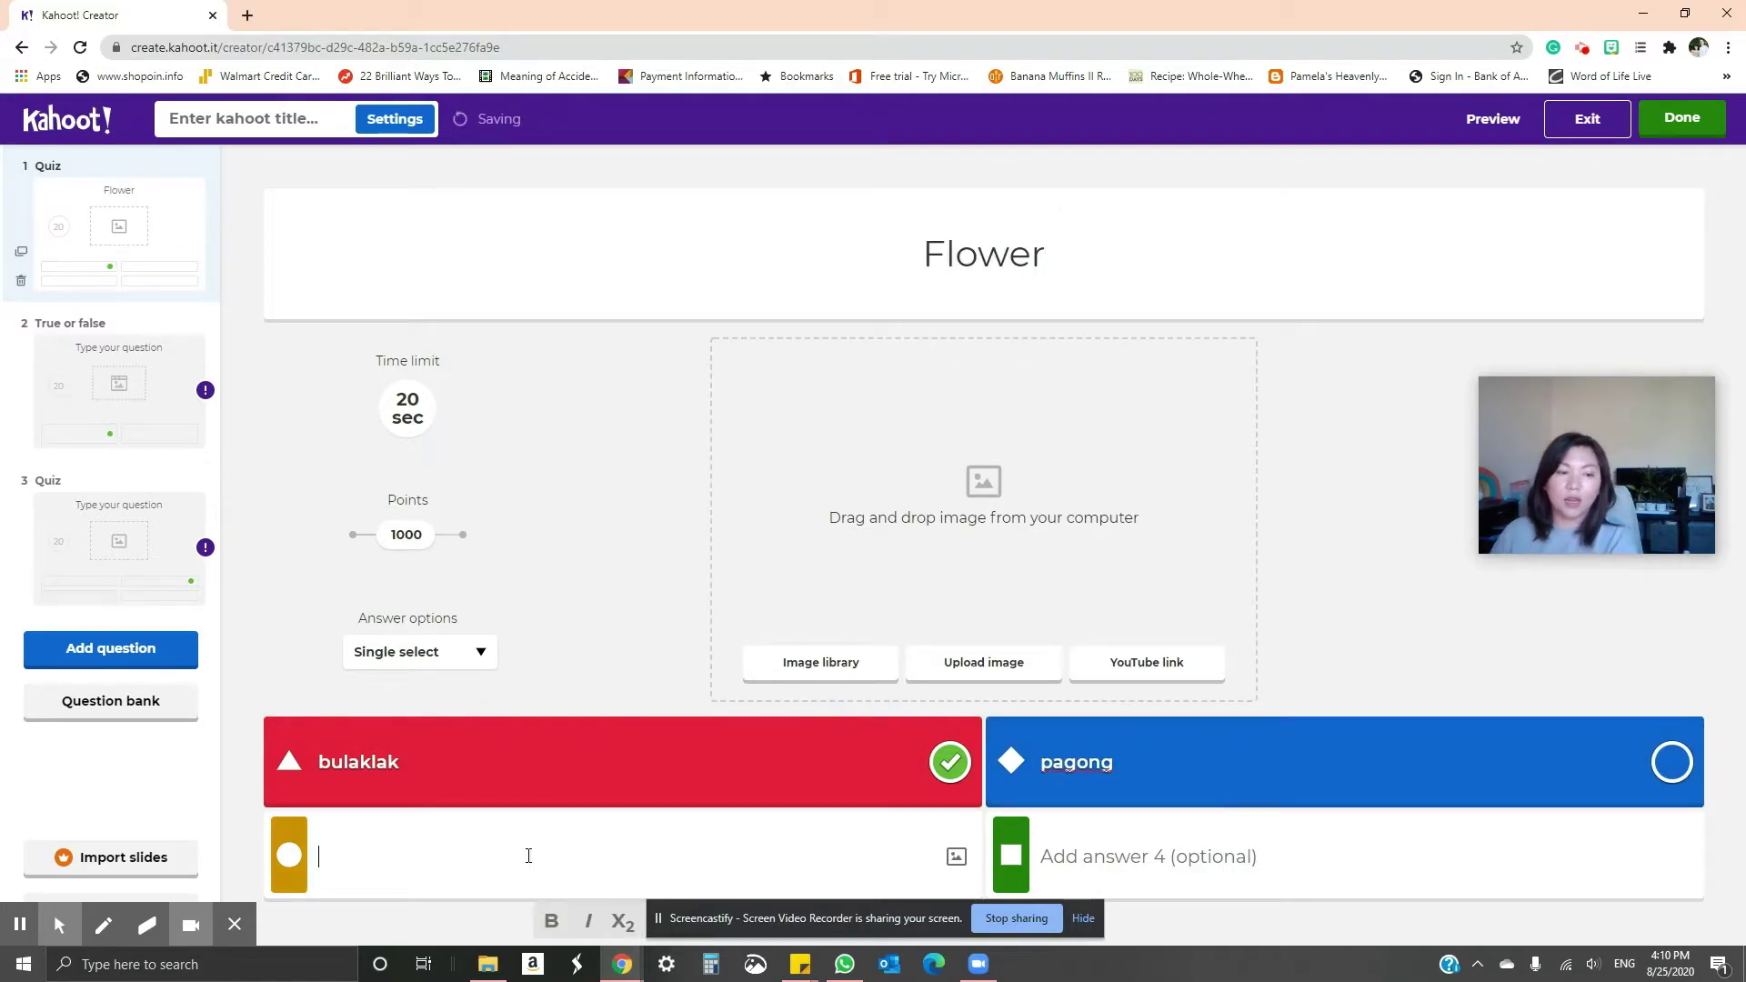
text(puno)
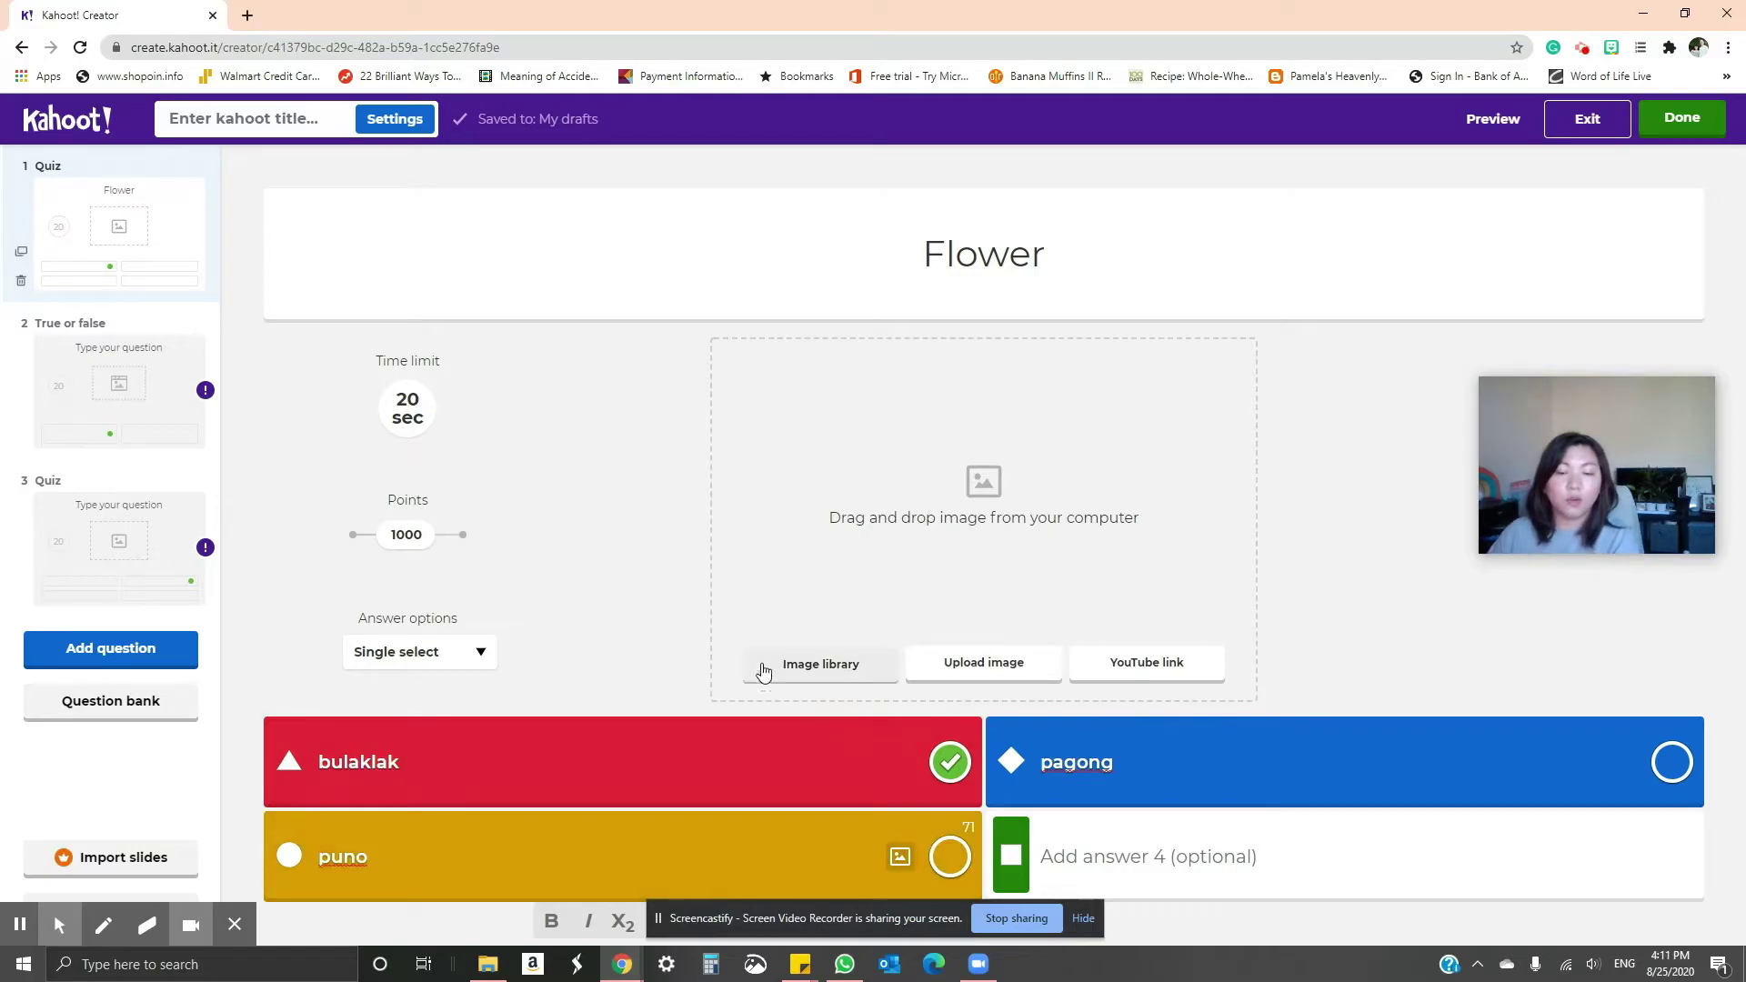
click(951, 762)
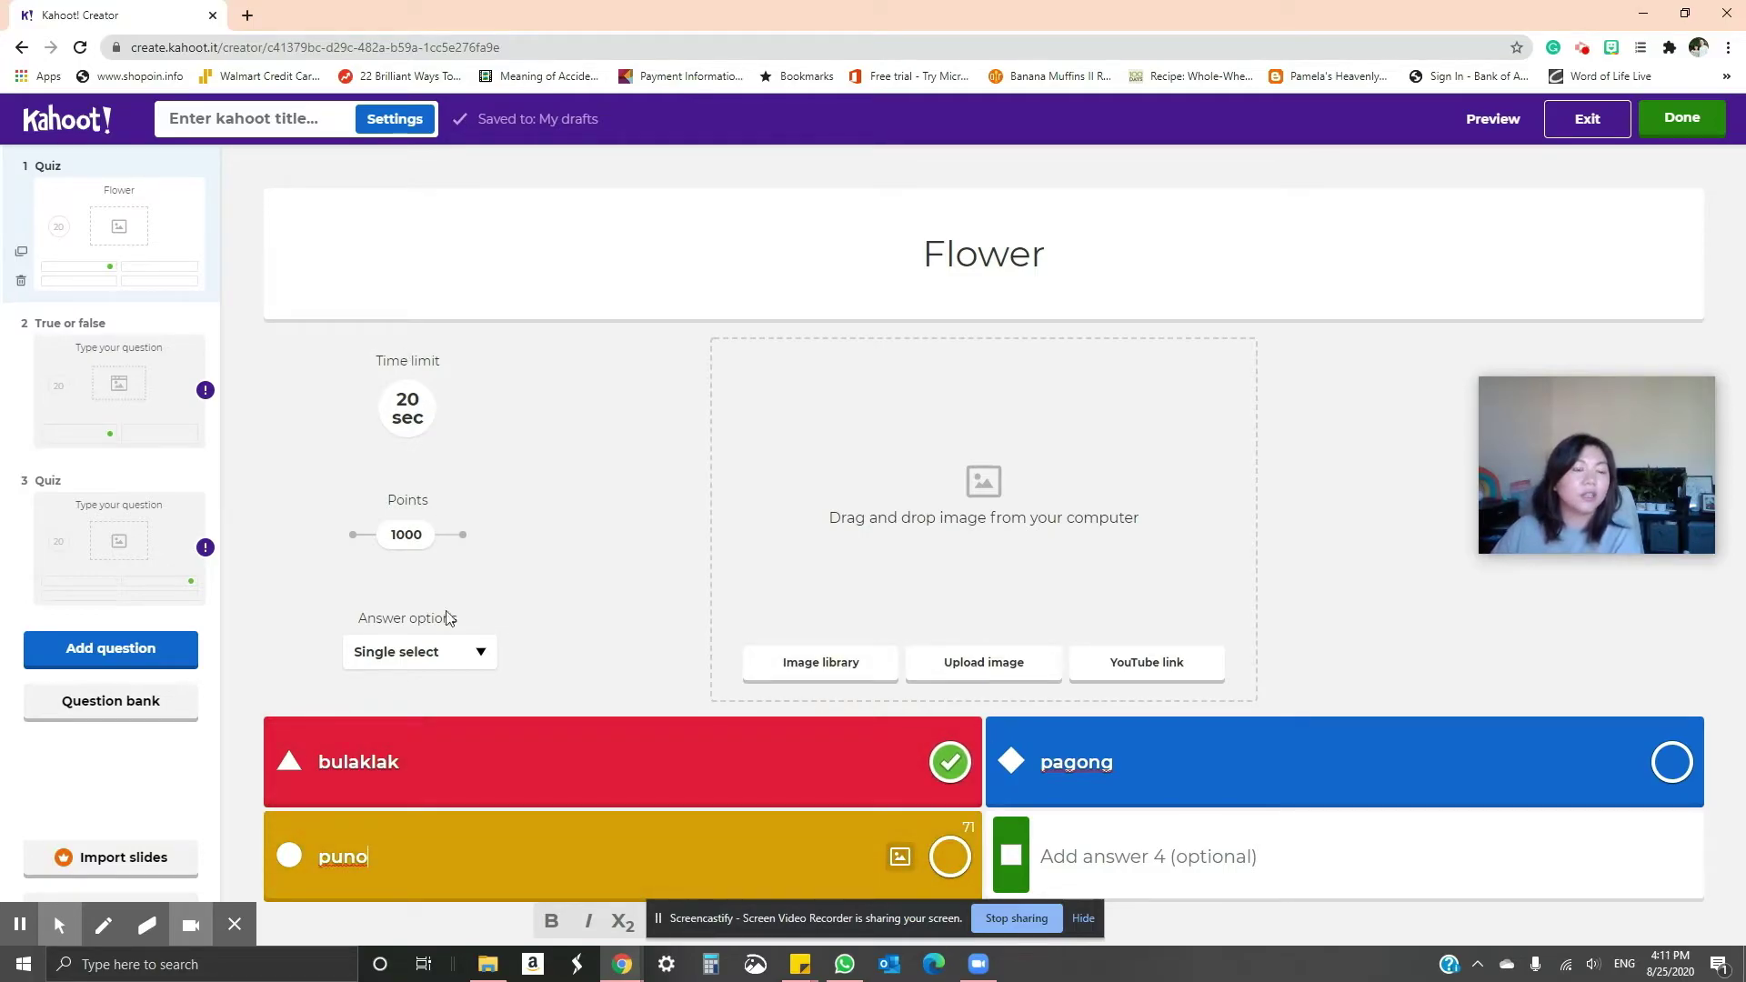
Step: Review the first question's time limit, points and answer options, keeping 20 sec, 1000 points and Single select
click(410, 415)
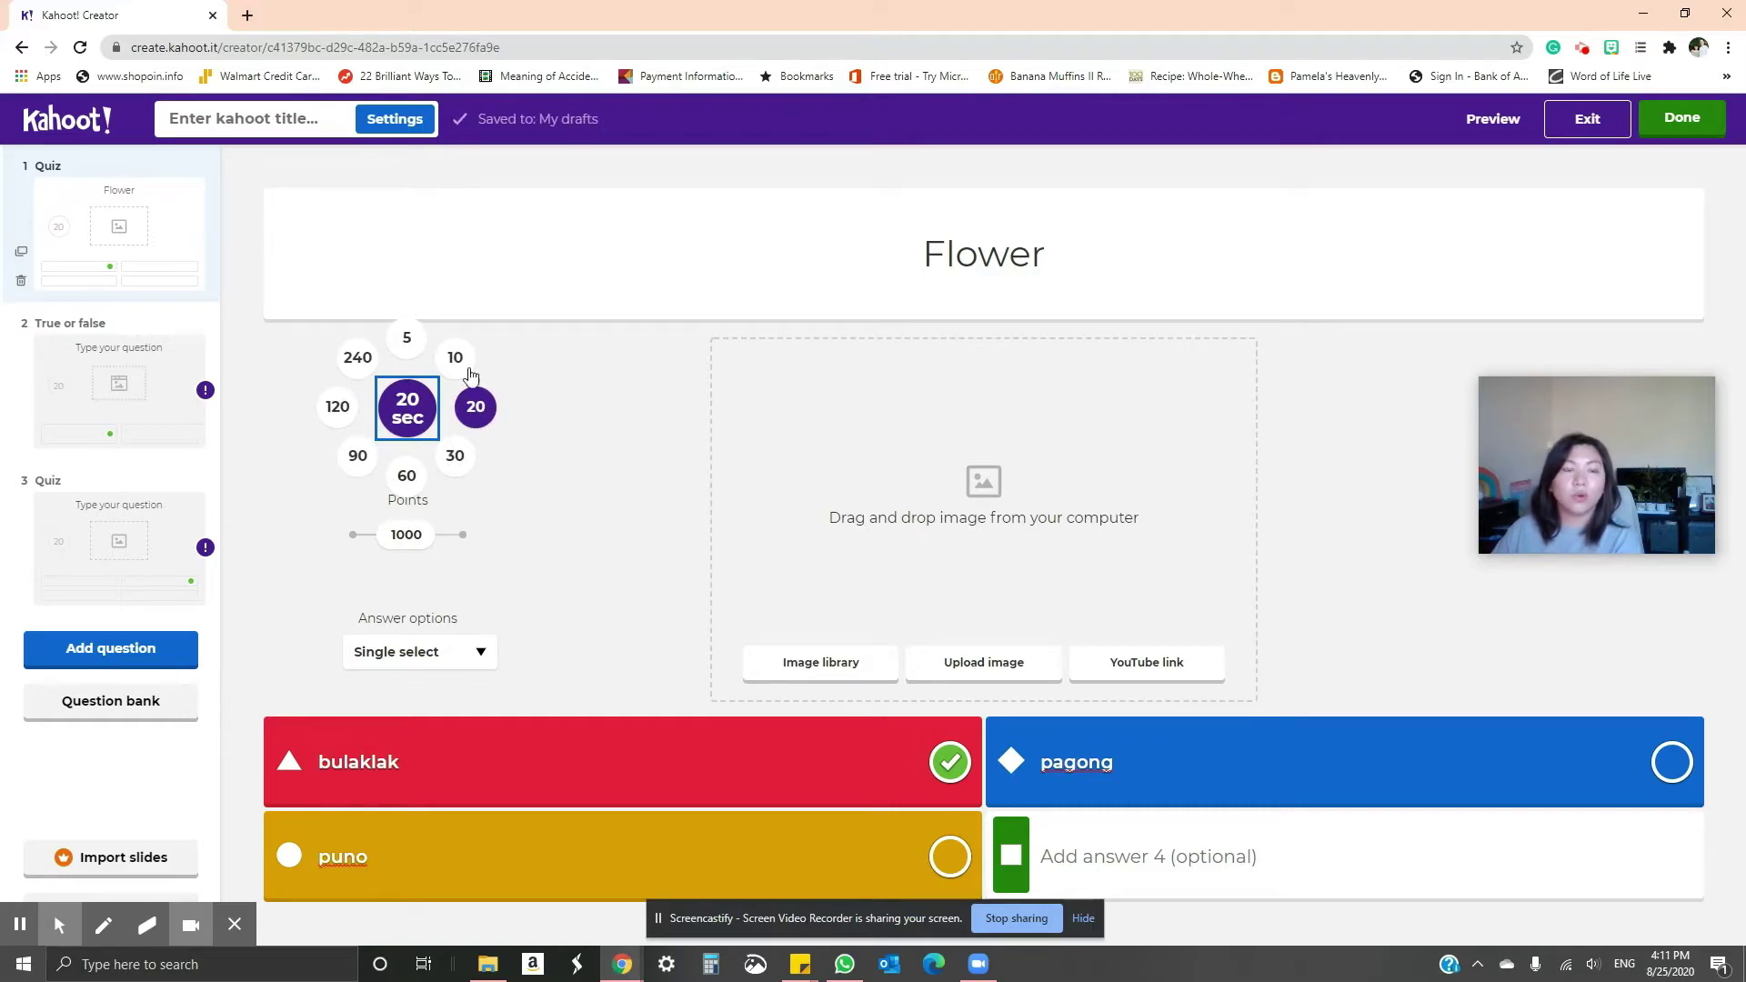
click(472, 413)
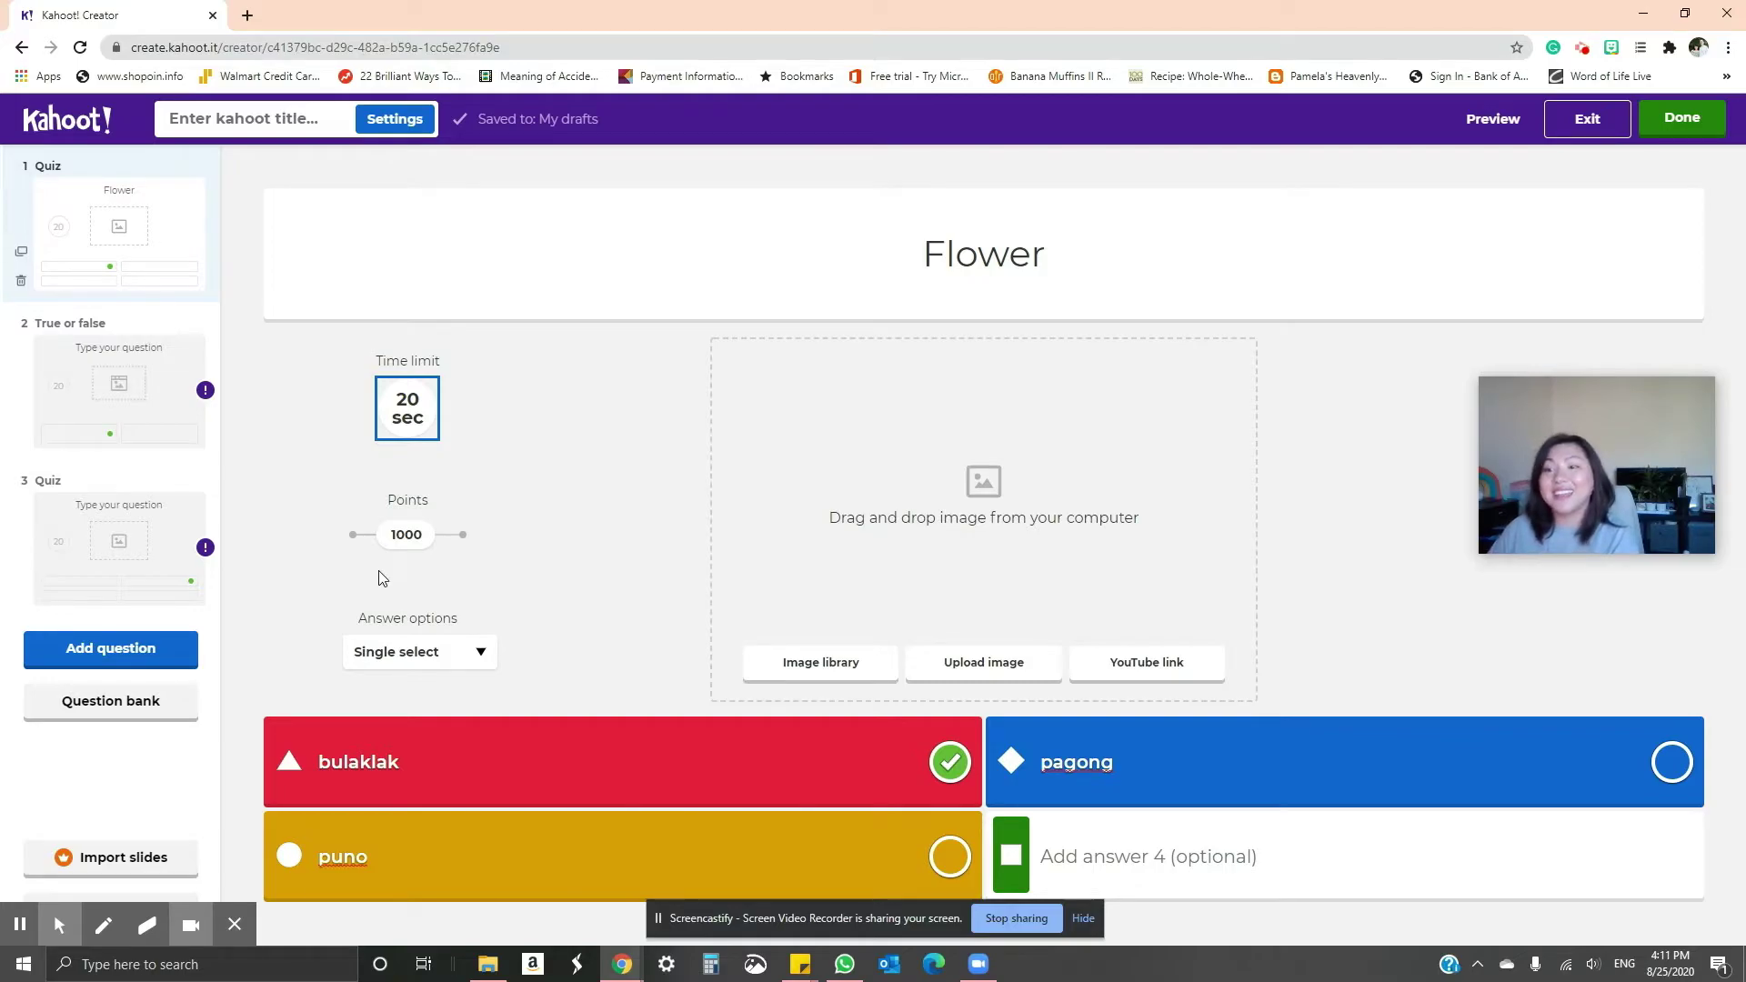
mouse_move(402, 540)
mouse_down()
mouse_move(358, 538)
mouse_move(463, 536)
mouse_move(406, 537)
mouse_up()
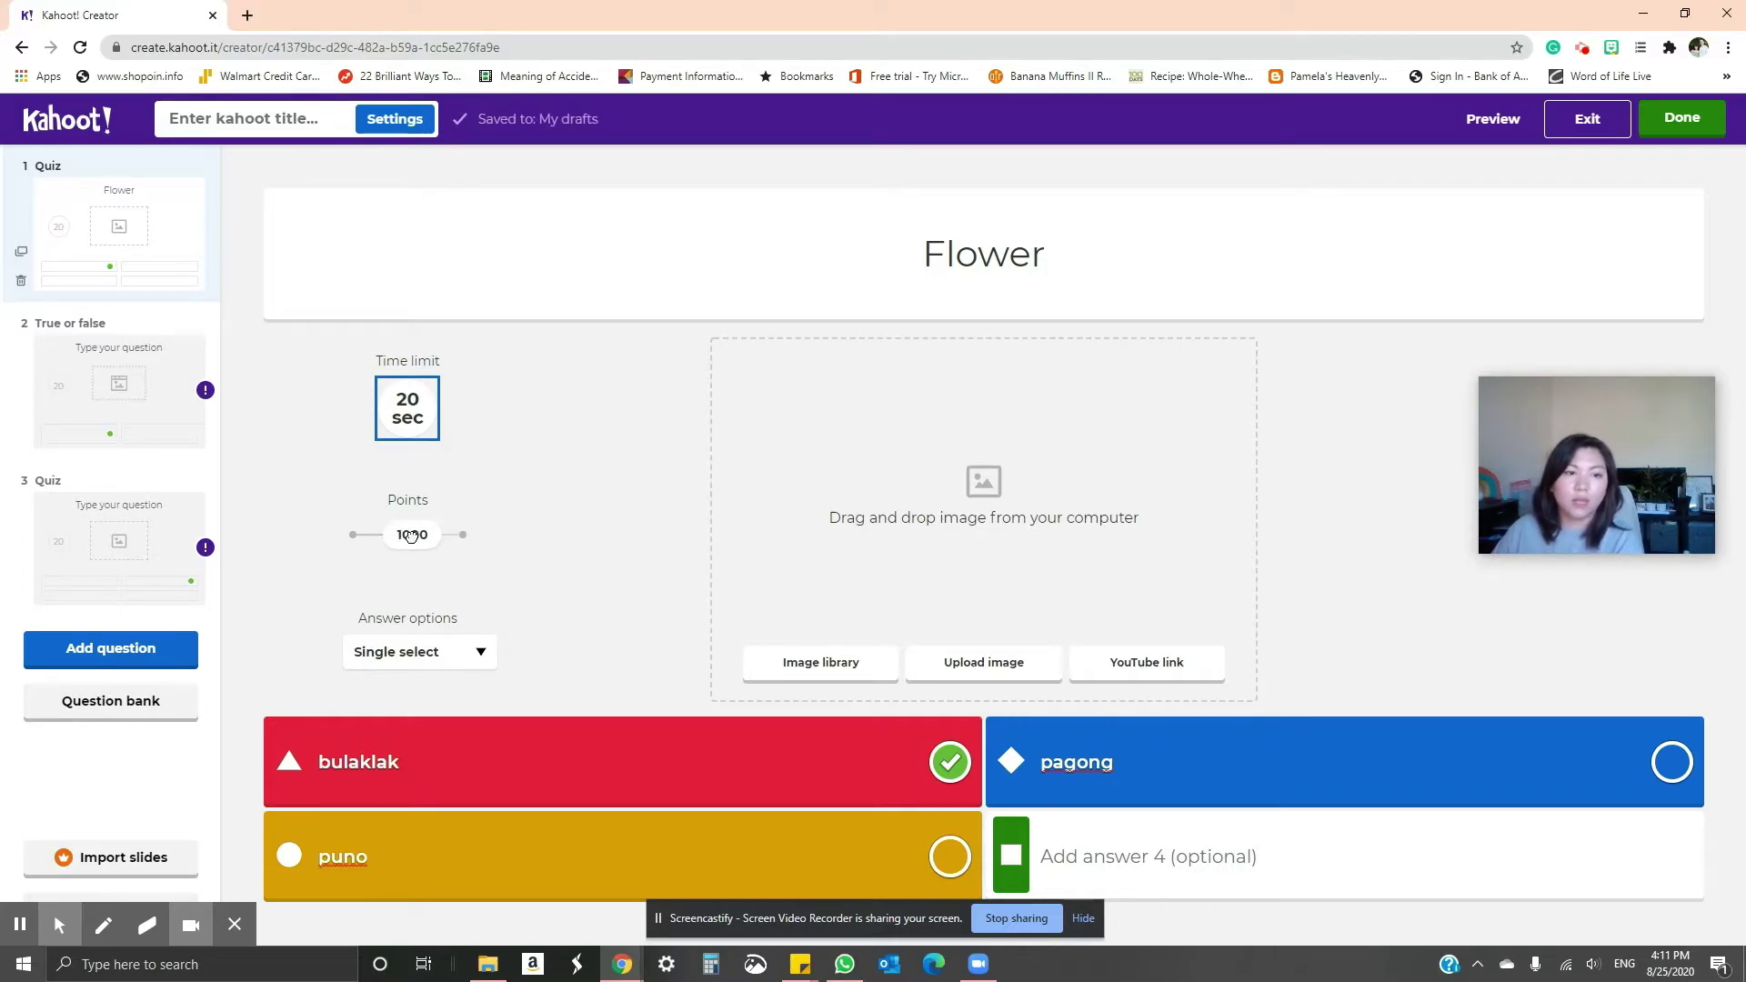
click(433, 652)
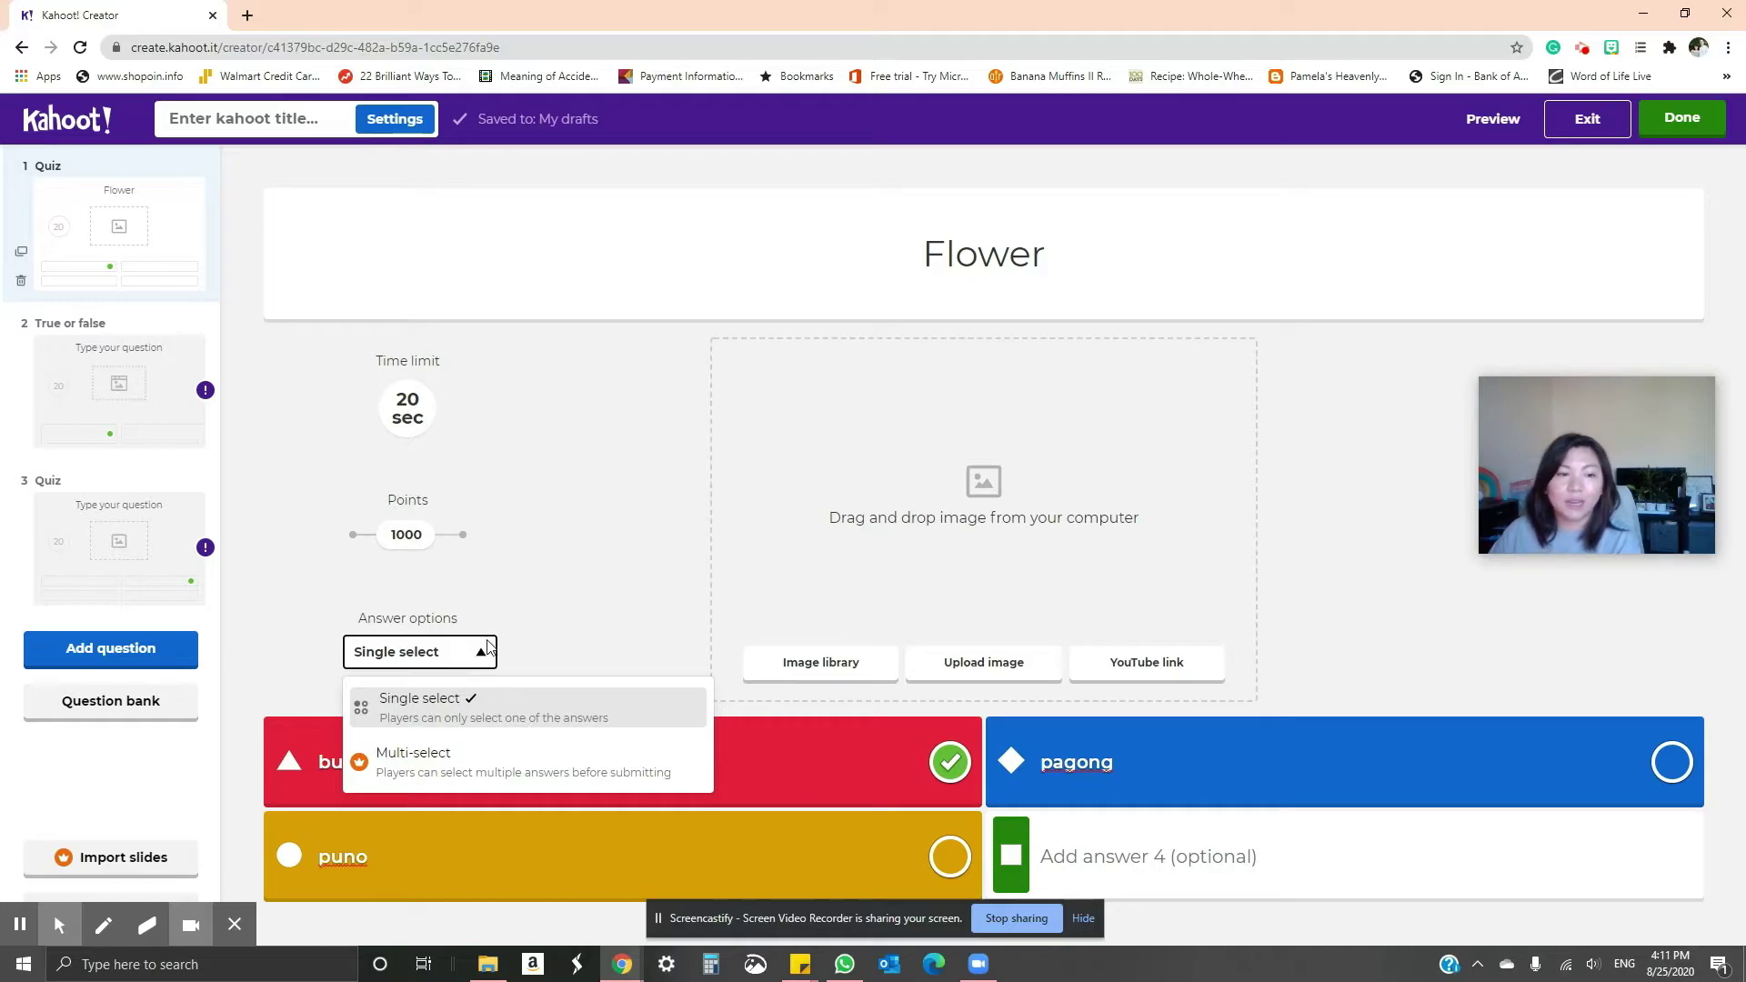
click(475, 659)
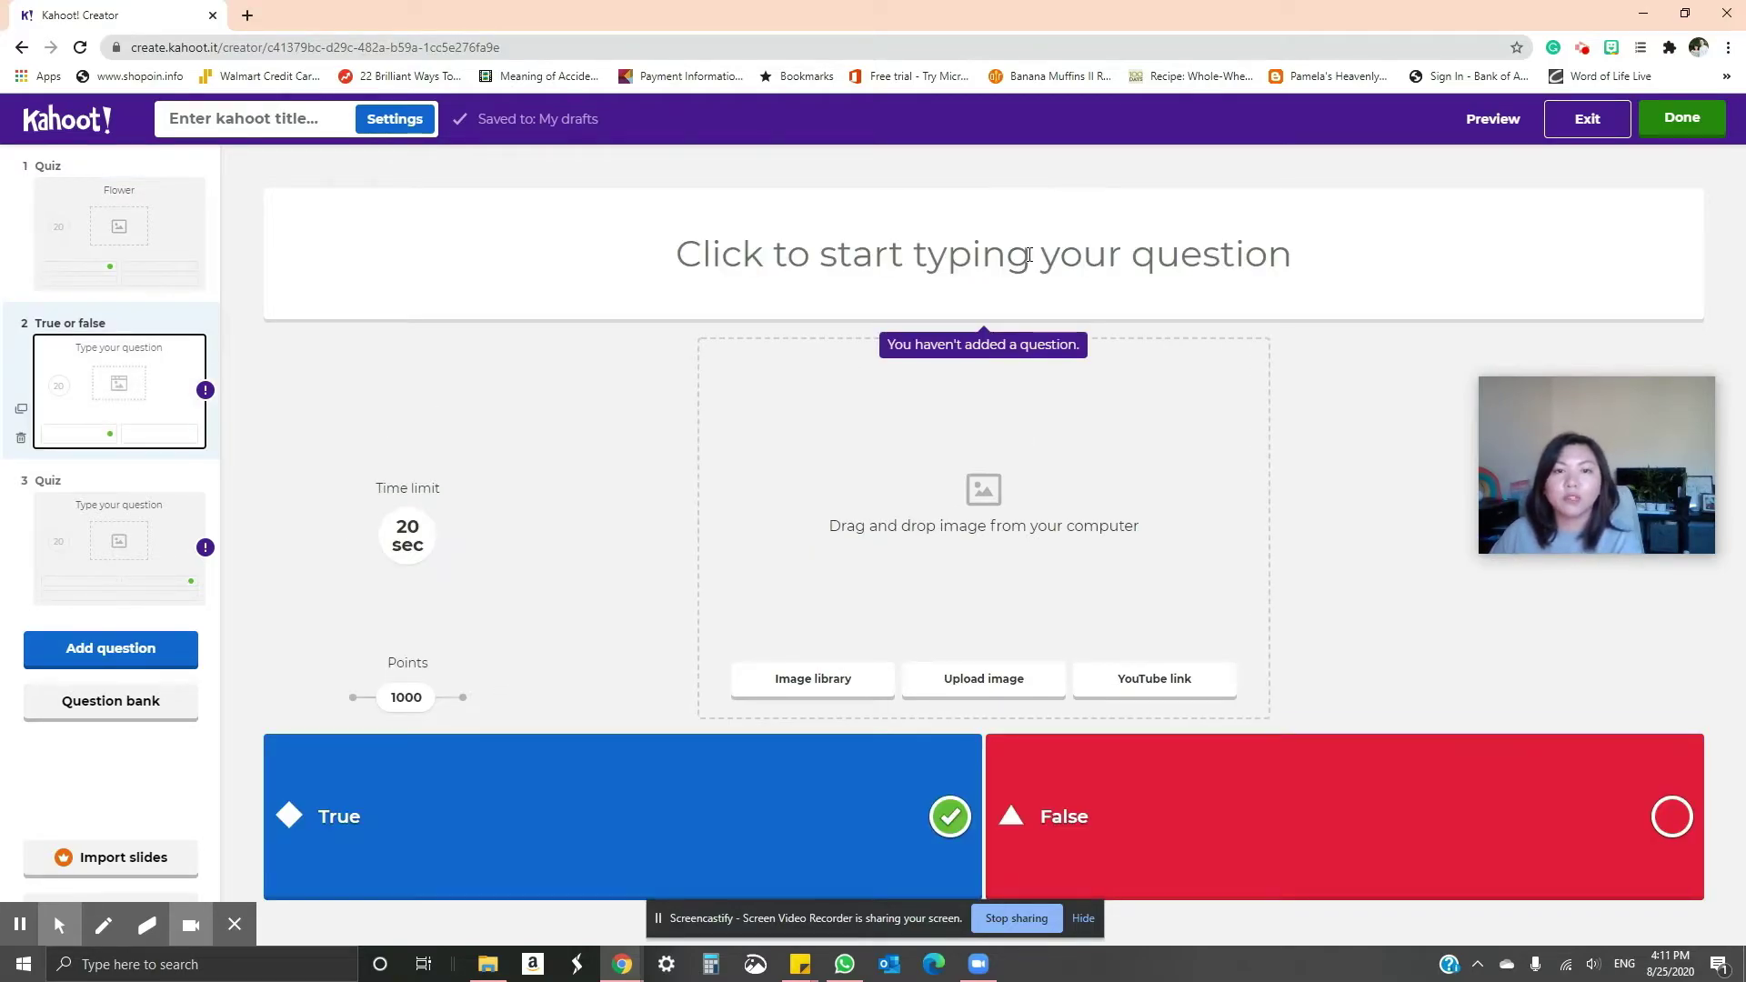
Step: Enter "Maganda ang Pilipinas." as the statement of the true or false question
click(1028, 254)
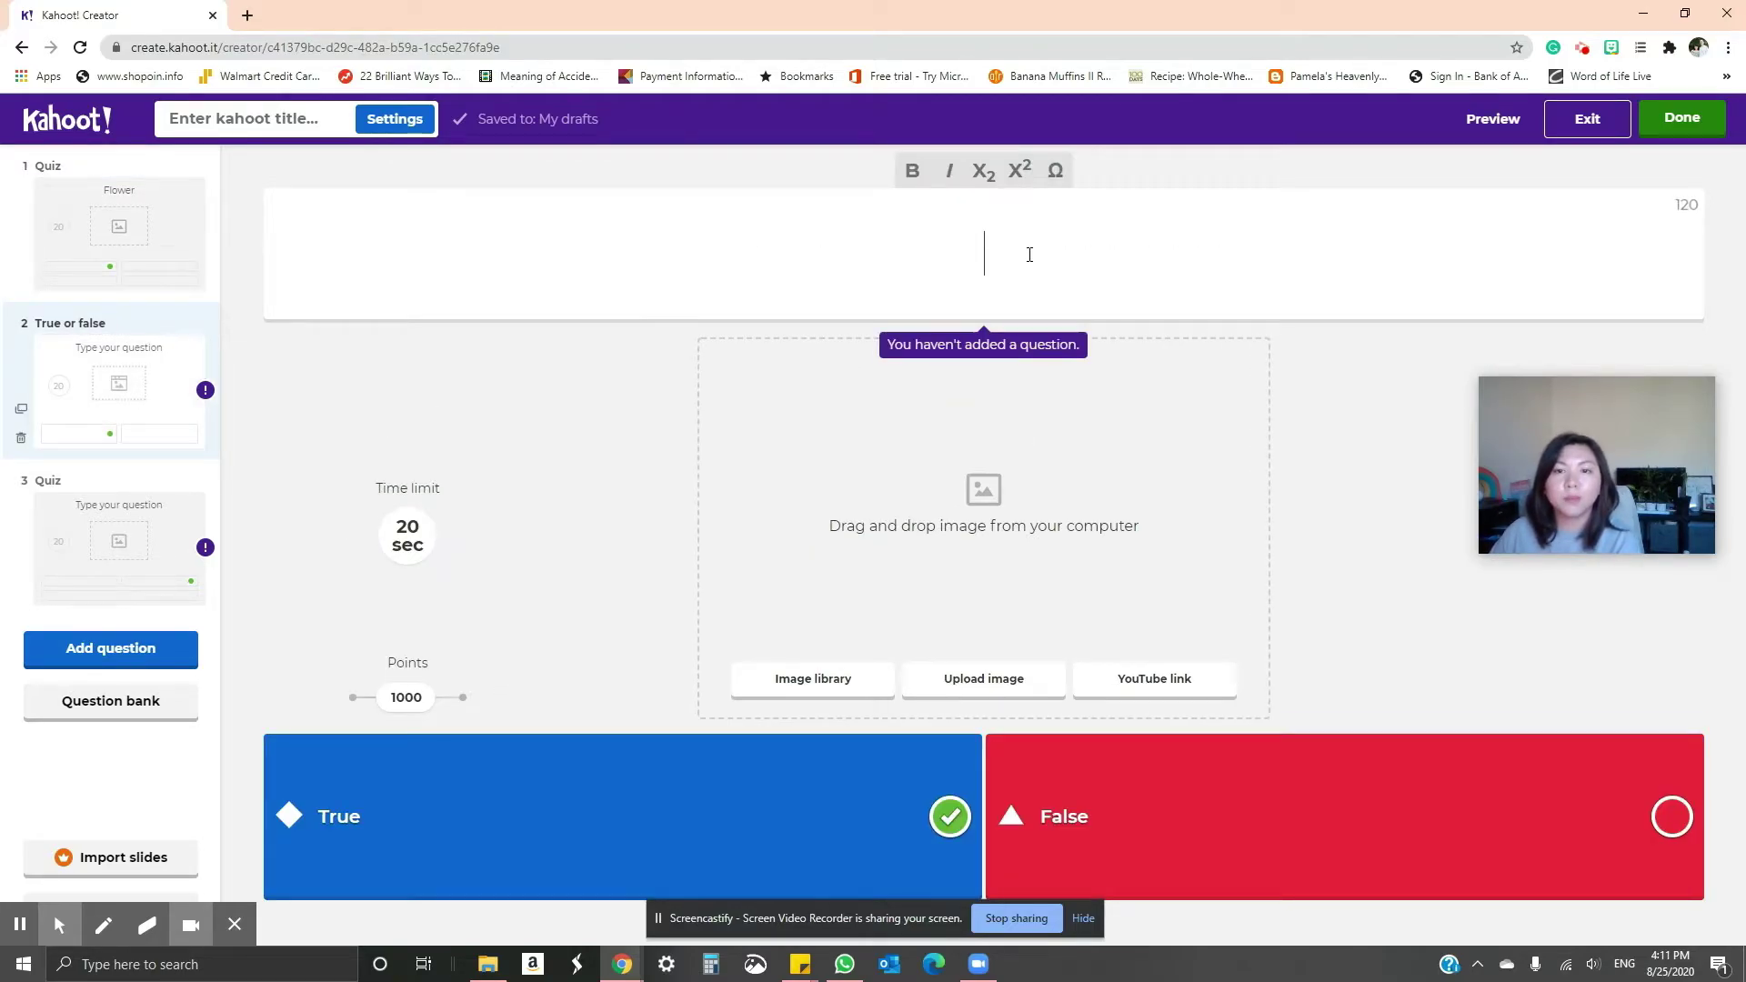
text(magan)
key(BackSpace)
key(BackSpace)
key(BackSpace)
key(BackSpace)
key(BackSpace)
text(Maganda ang)
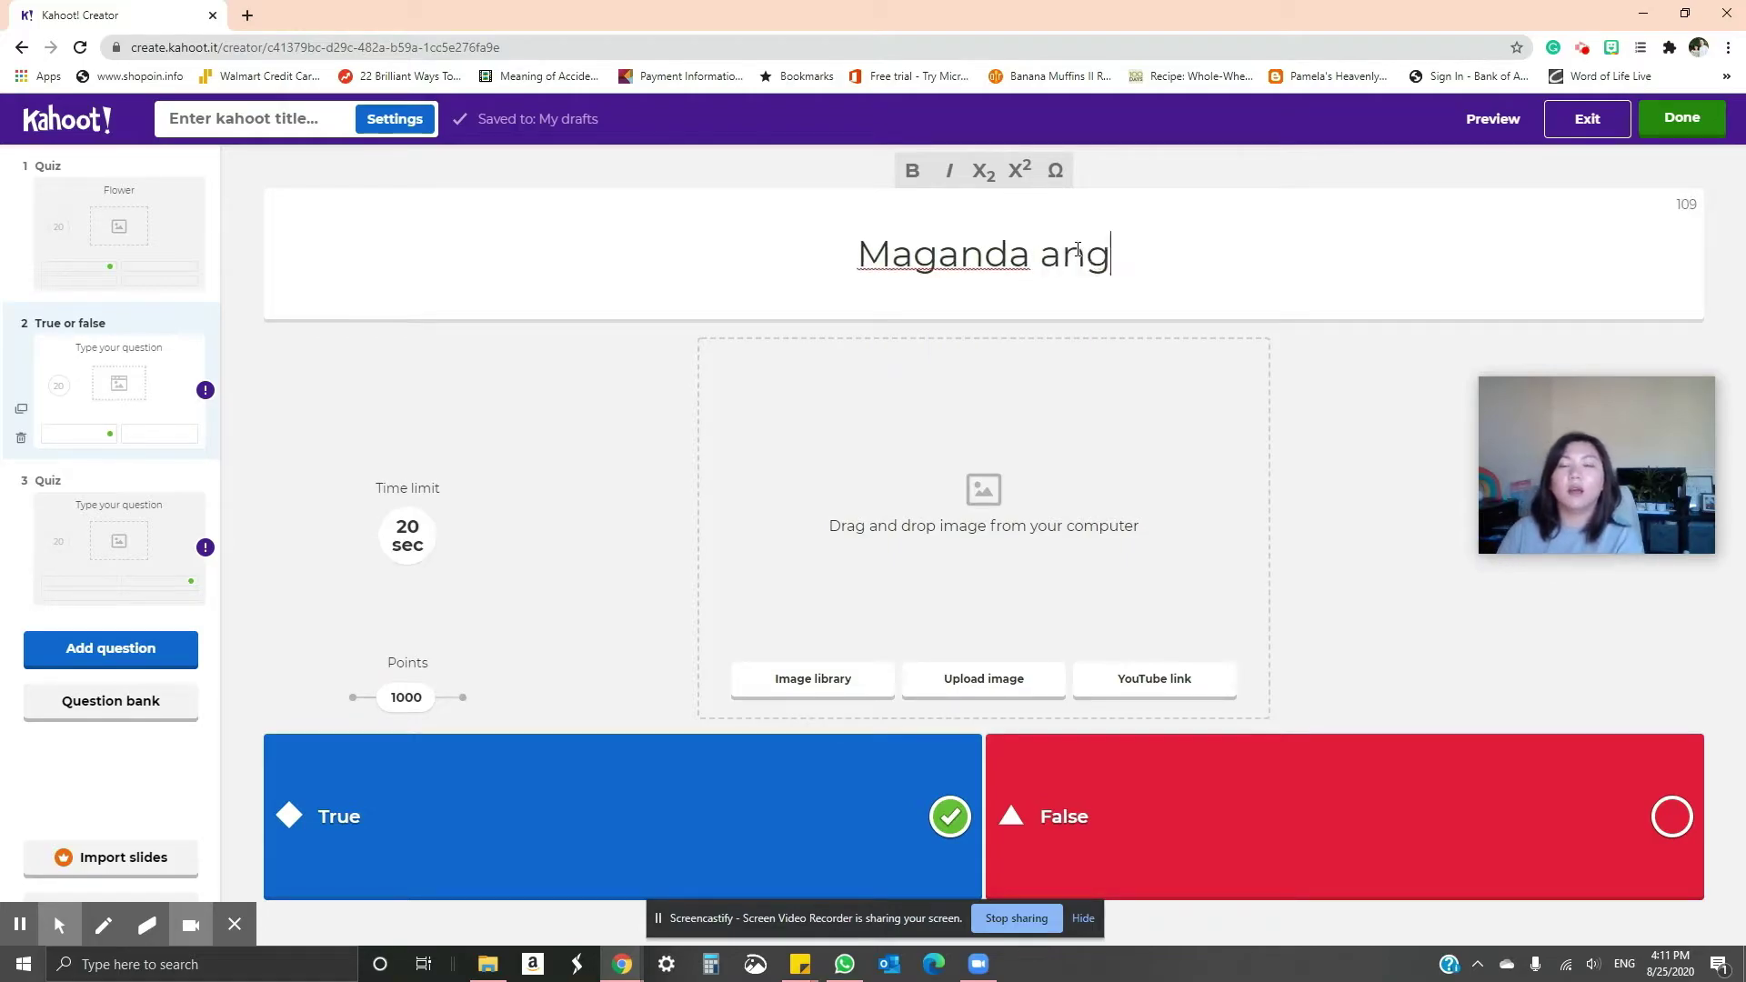
text( Pilipinas.)
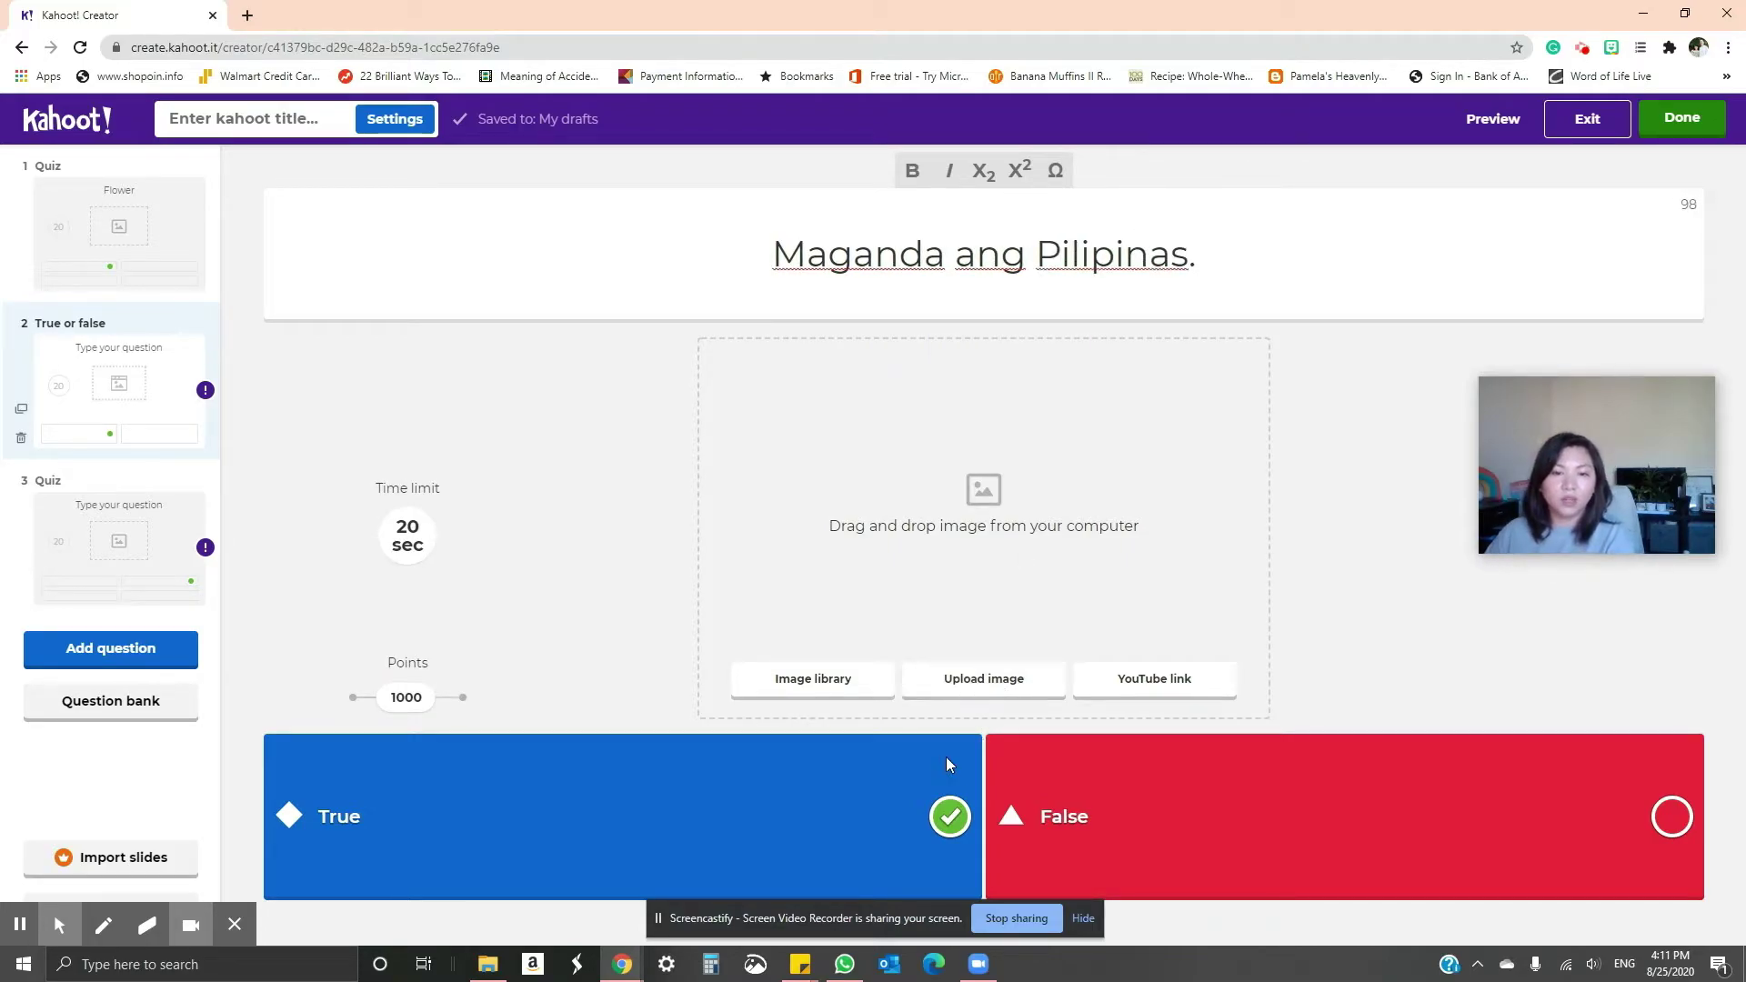
Step: Enter "Si Andres Bonifacio ang Pambansang Bayani ng Pilipinas." as the text of the third question
click(125, 572)
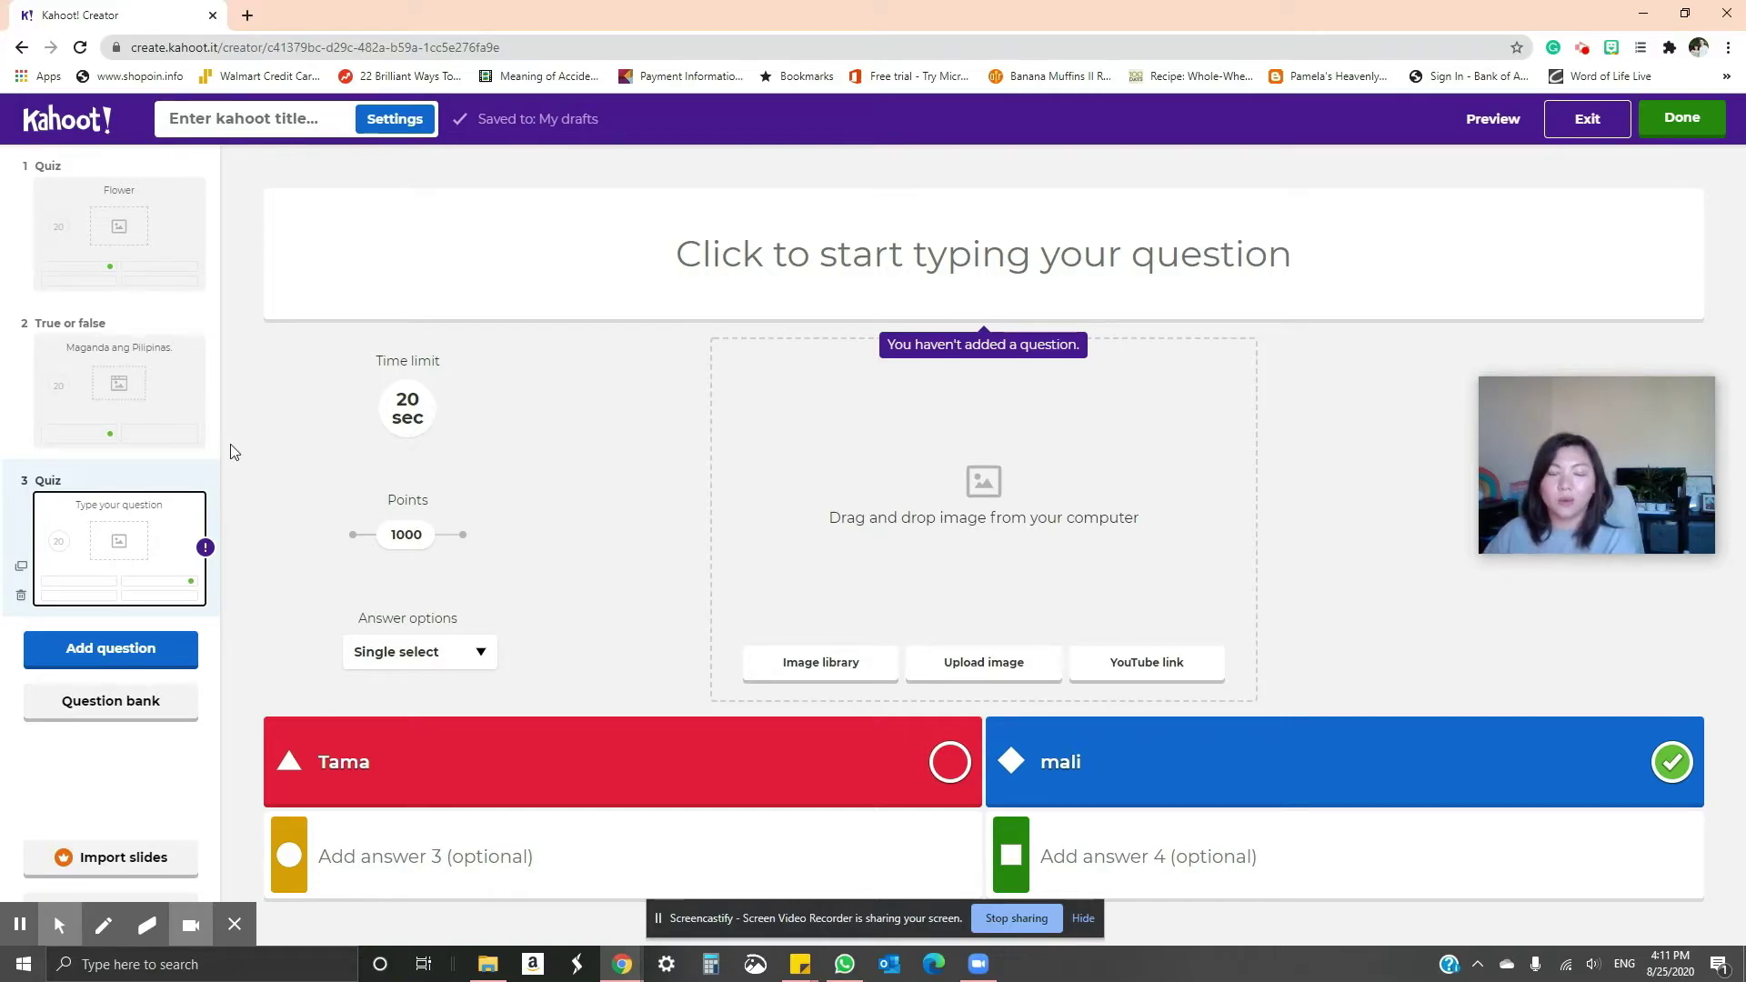
click(1009, 235)
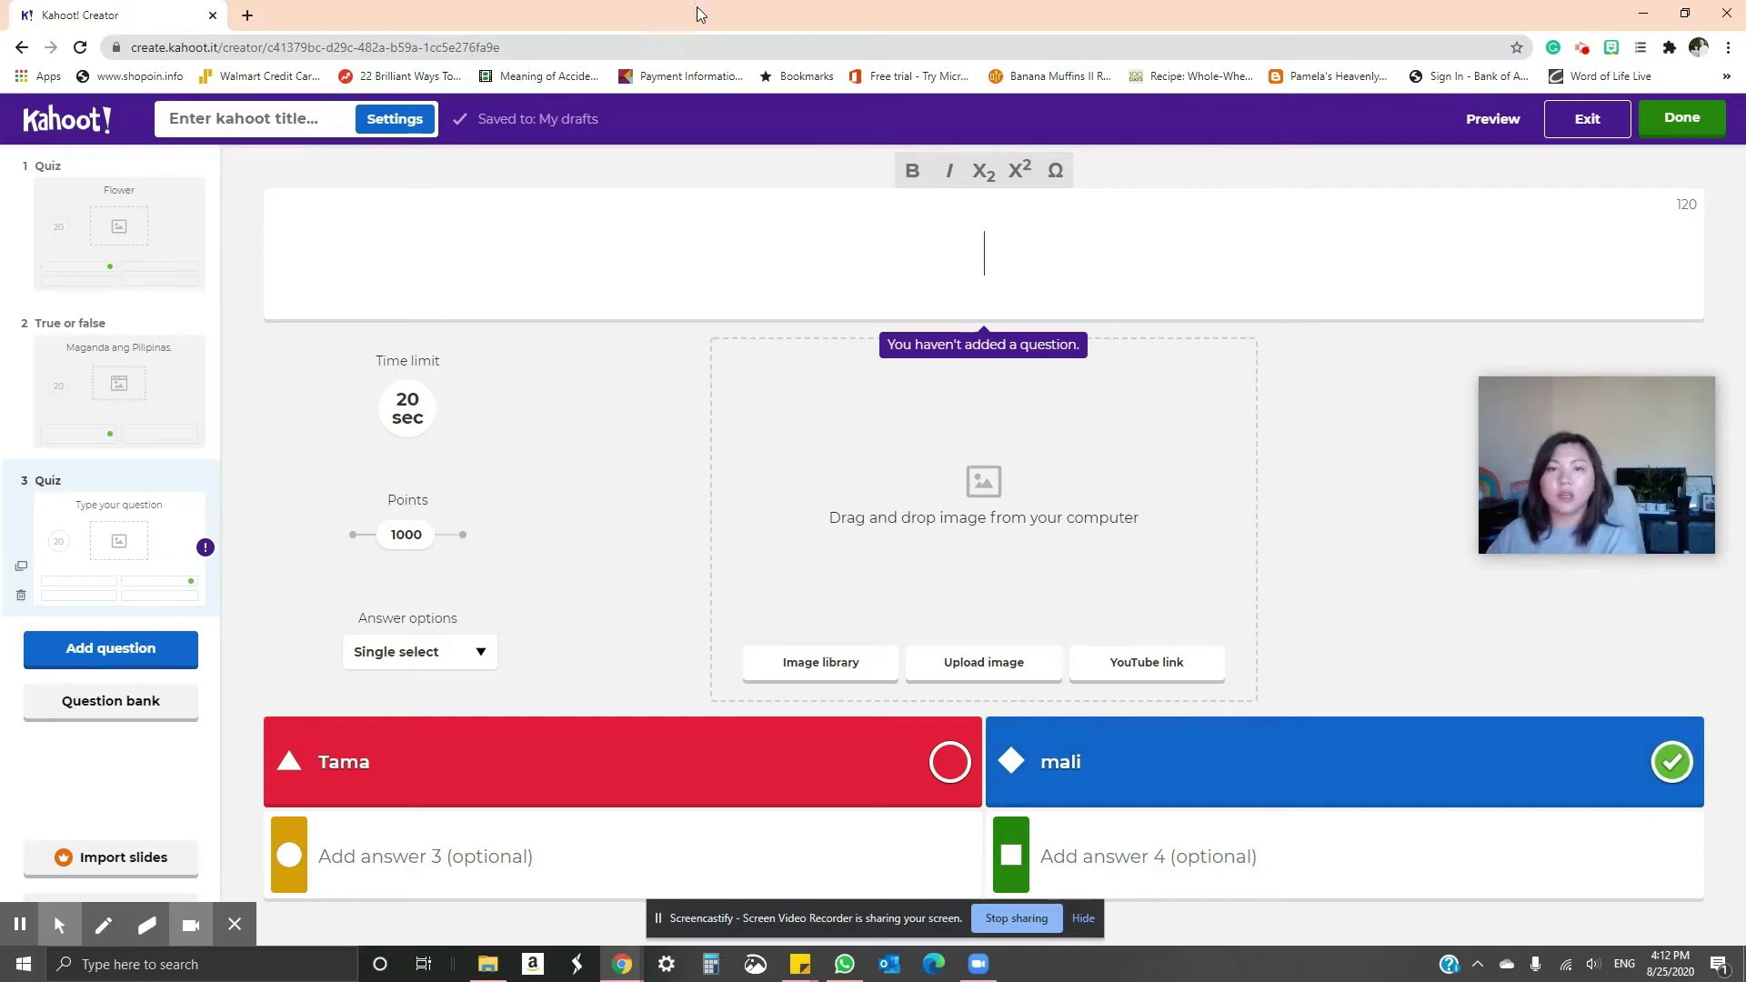
text(Si Andres Bon)
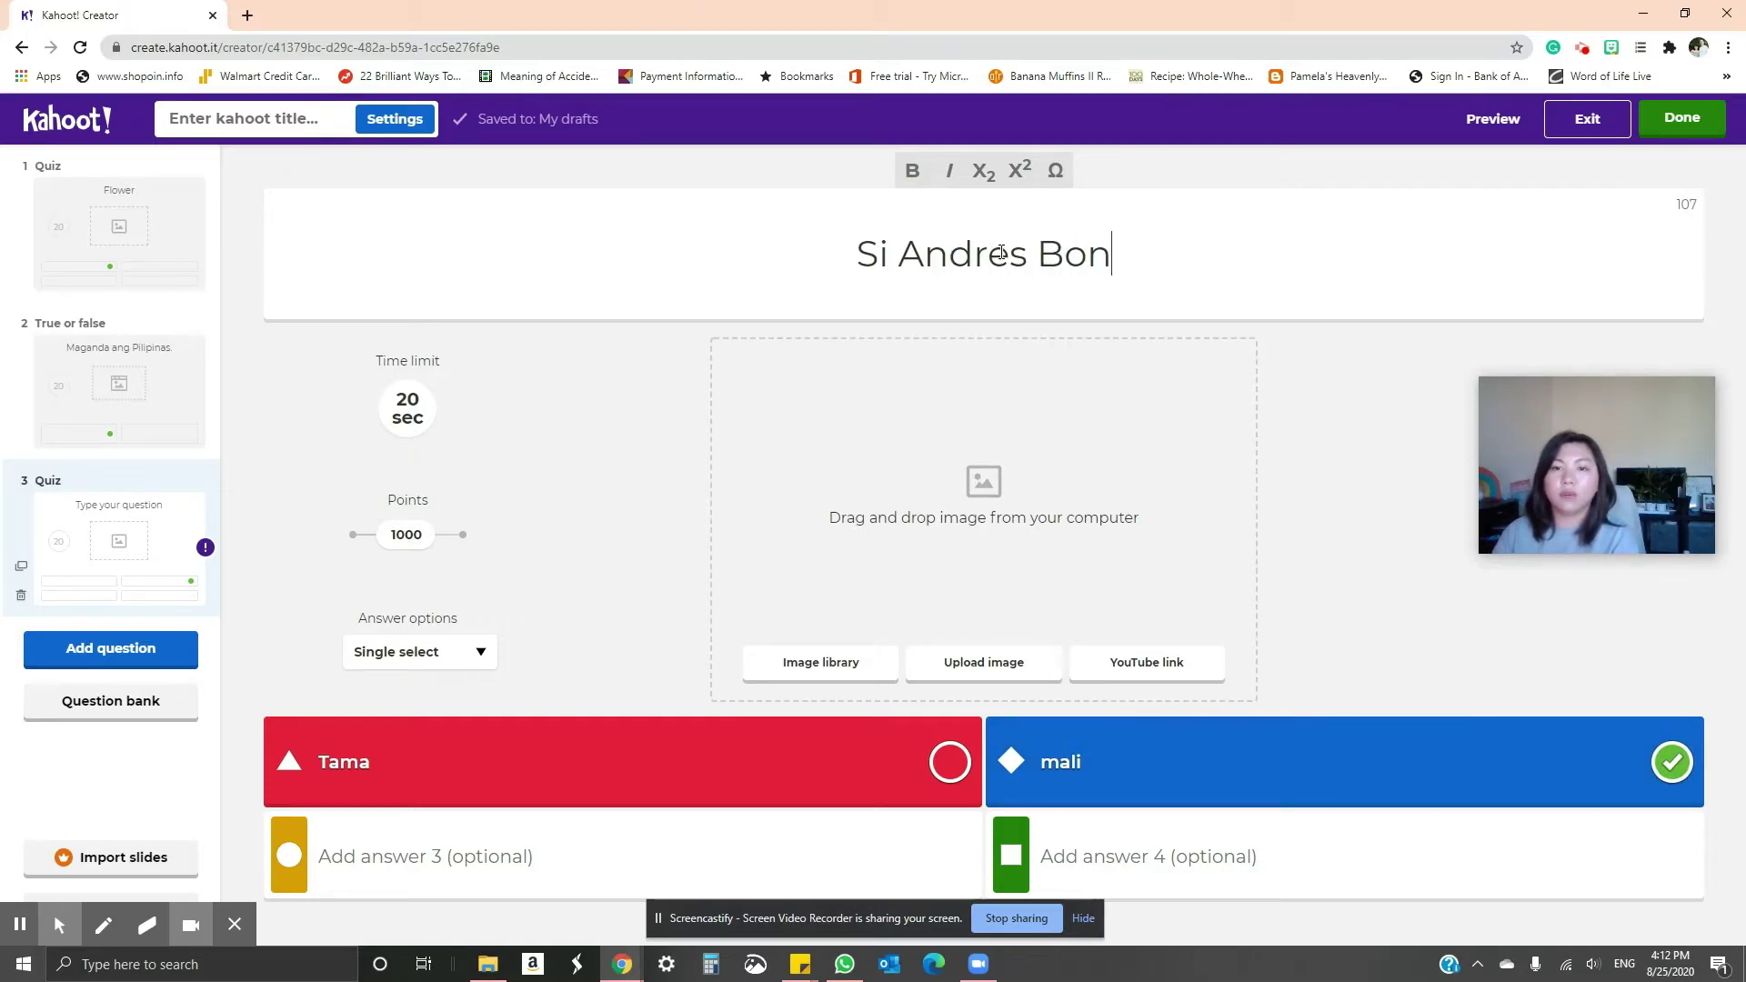
text(ifacio ang Pam)
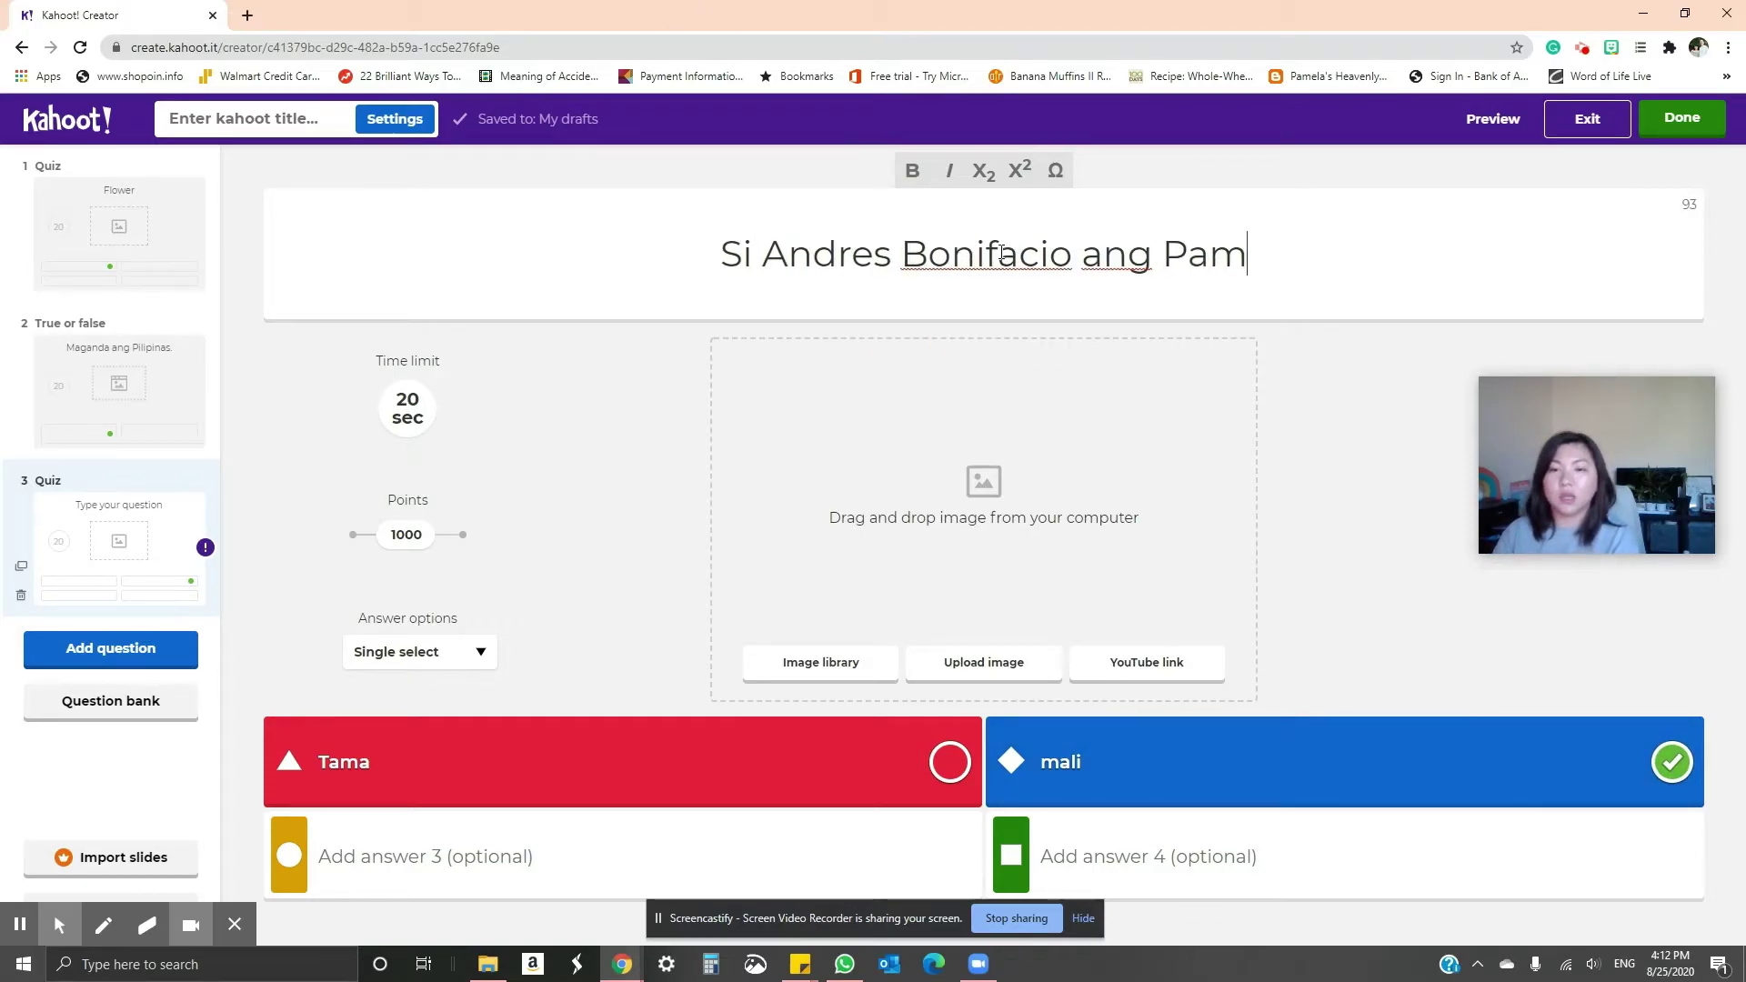
text(bansang Bayani ng Pilipinas.)
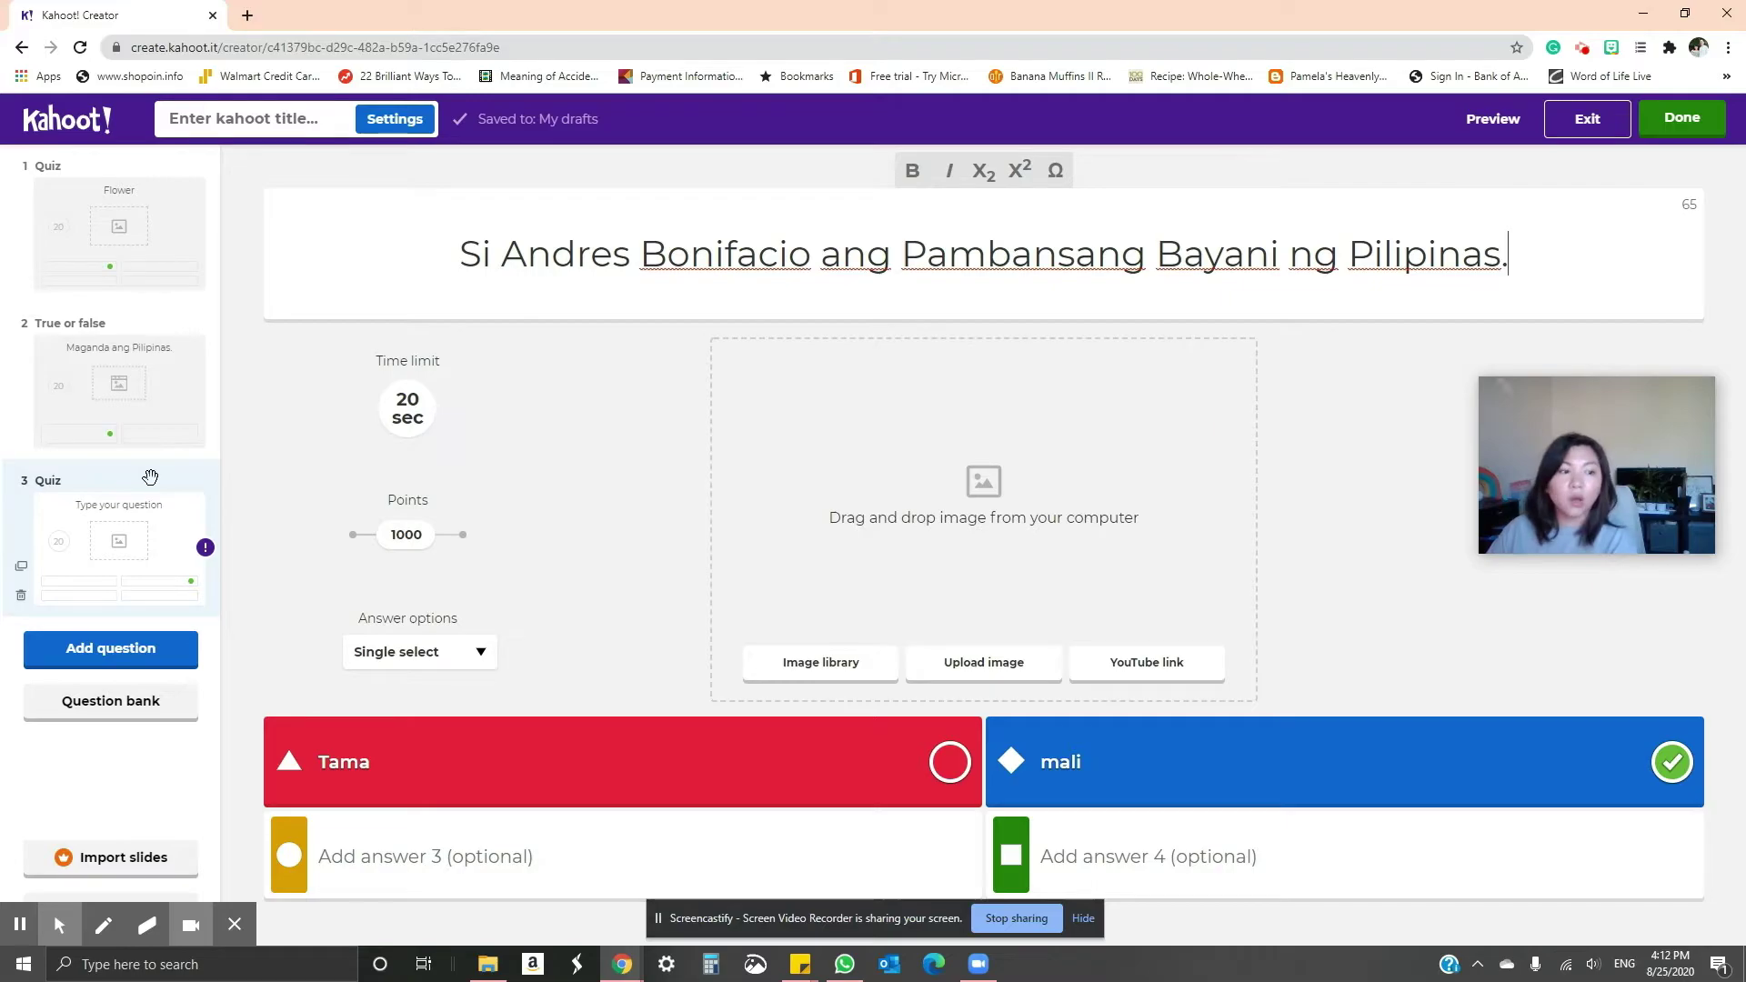
Step: Finish the kahoot with the title "Tungkol sa Pilipinas" and the description "Para sa Fil 1."
click(1681, 117)
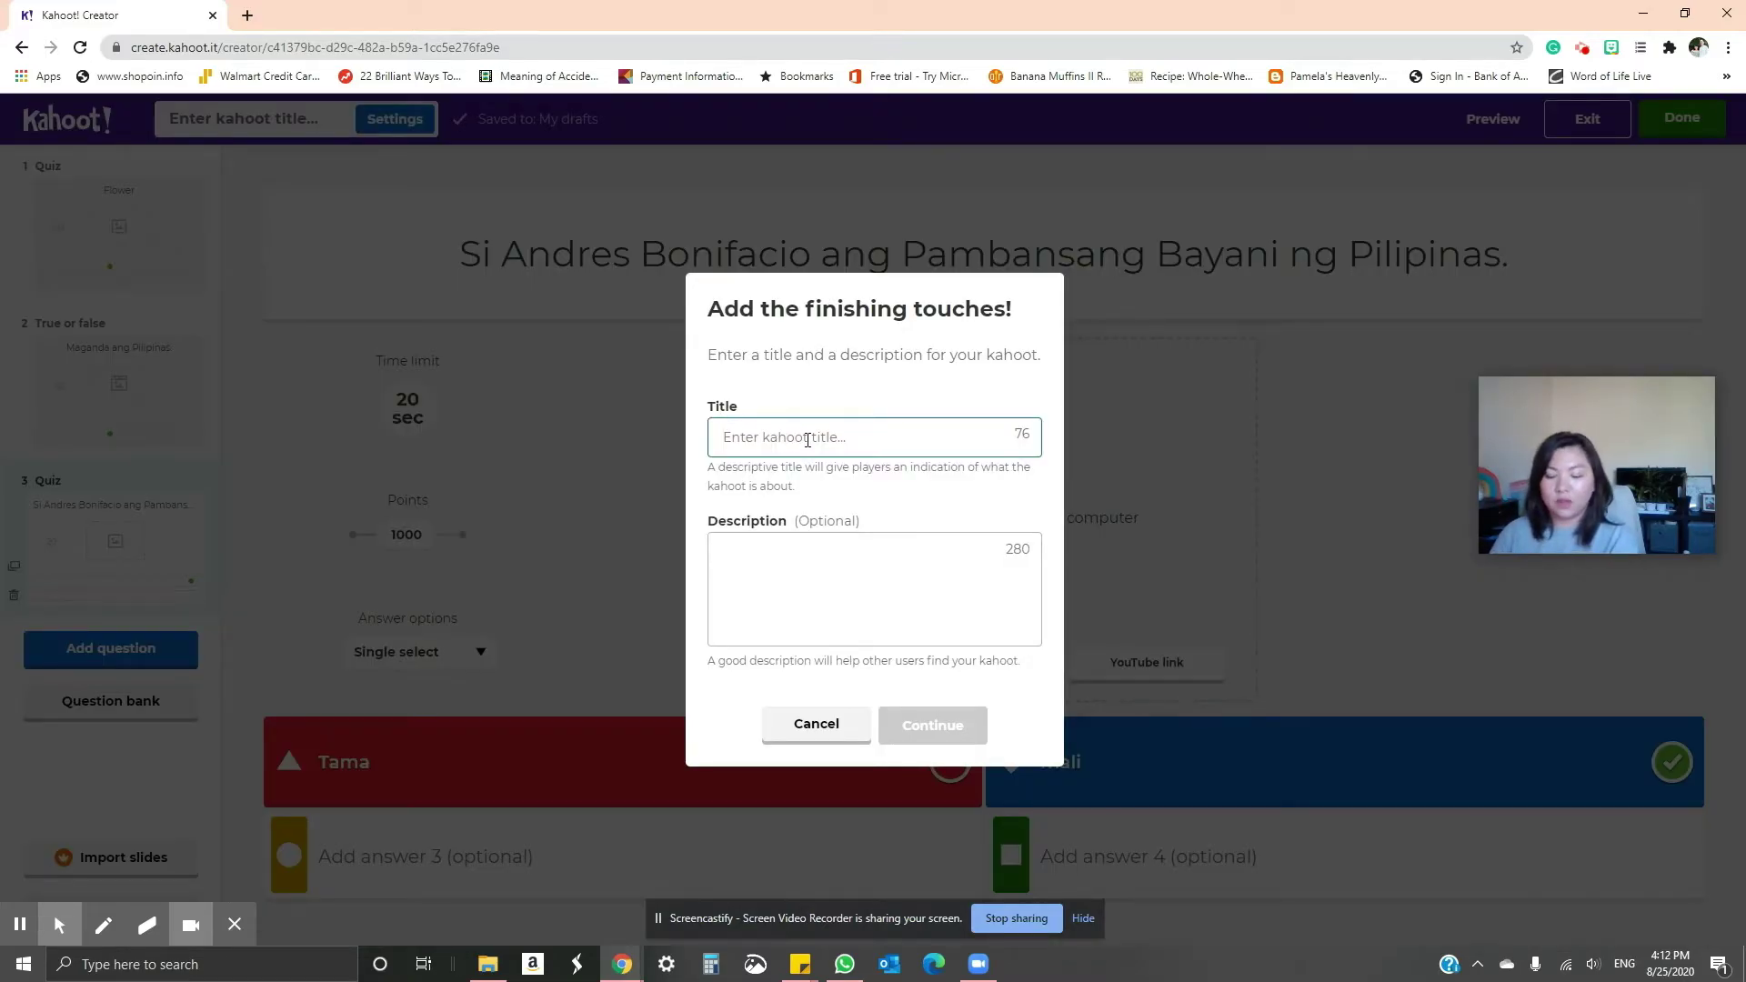
text(Tungkol sa P)
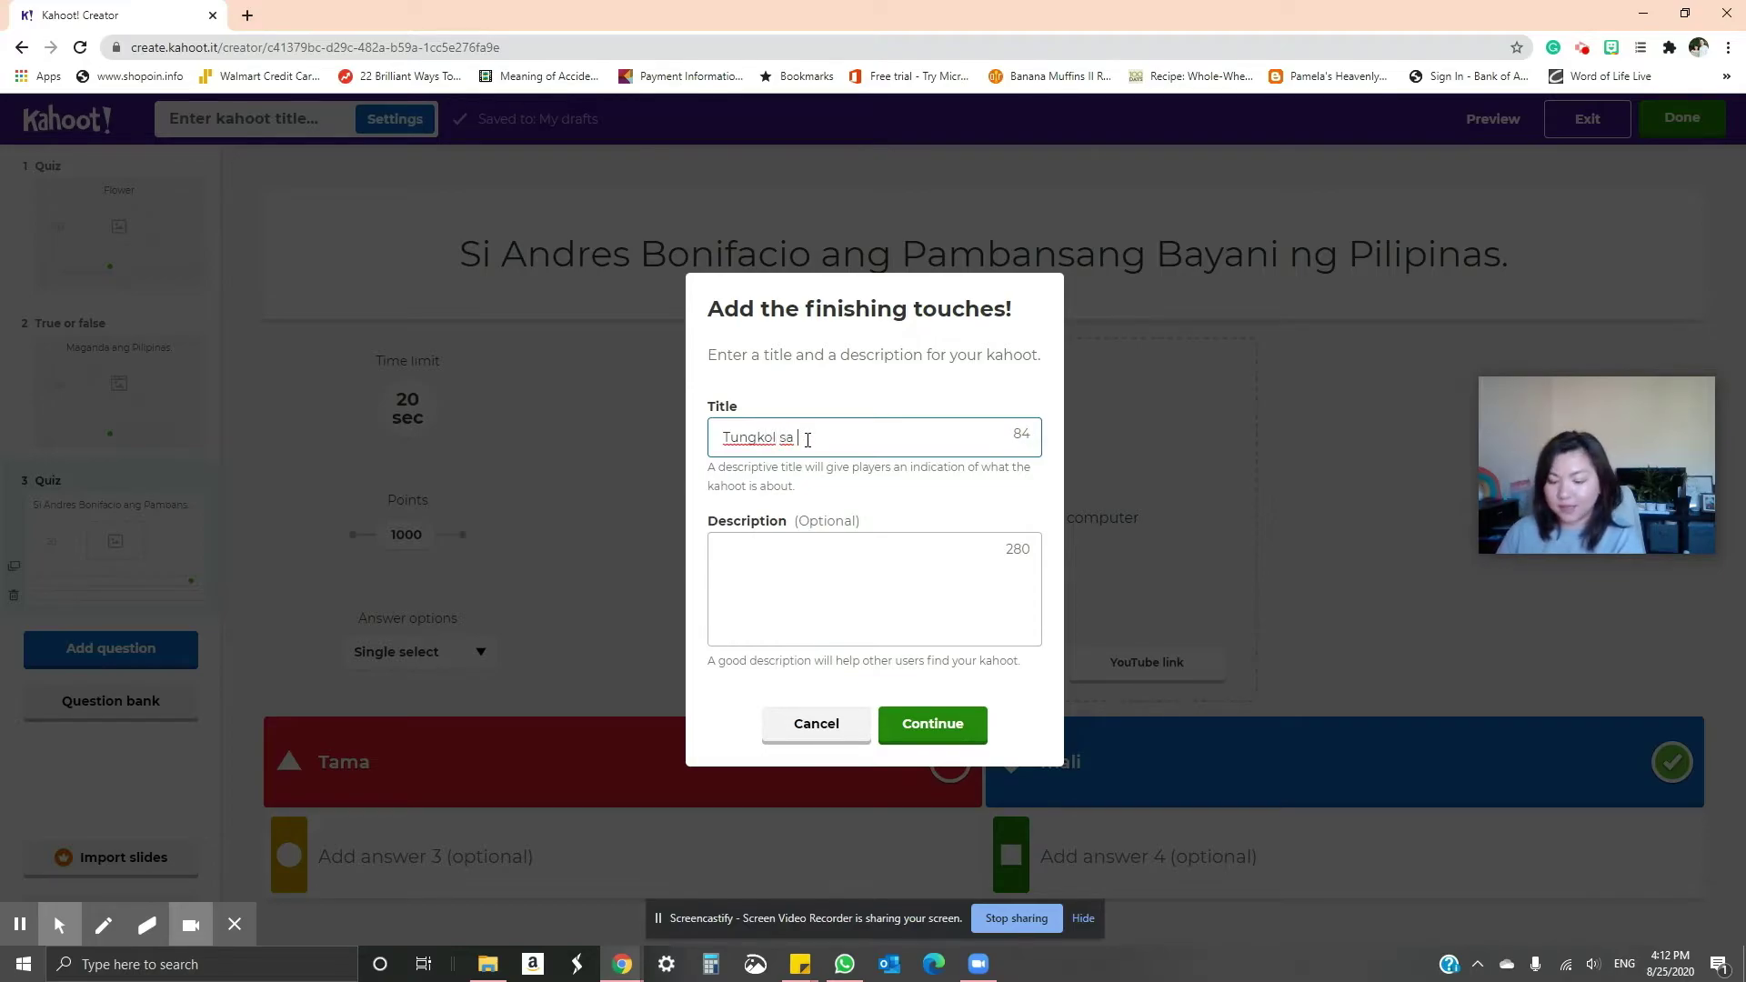
text(ilipinas)
click(817, 571)
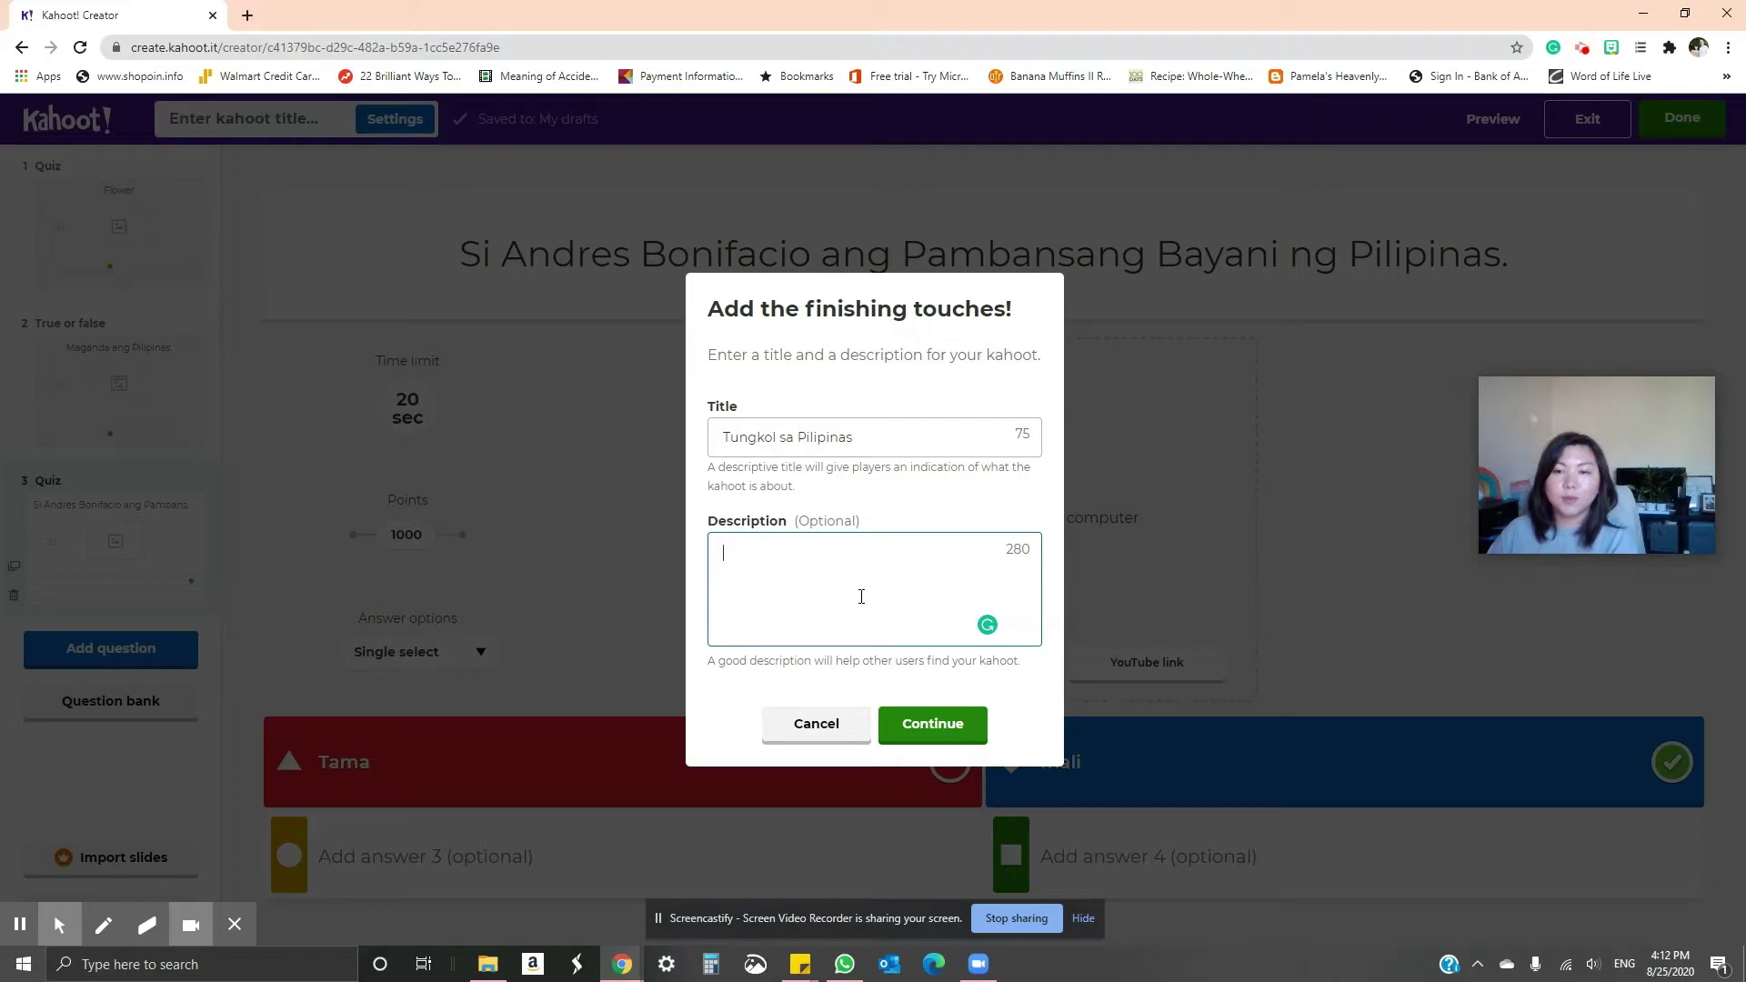
text(Para sa Fil 1.)
click(932, 724)
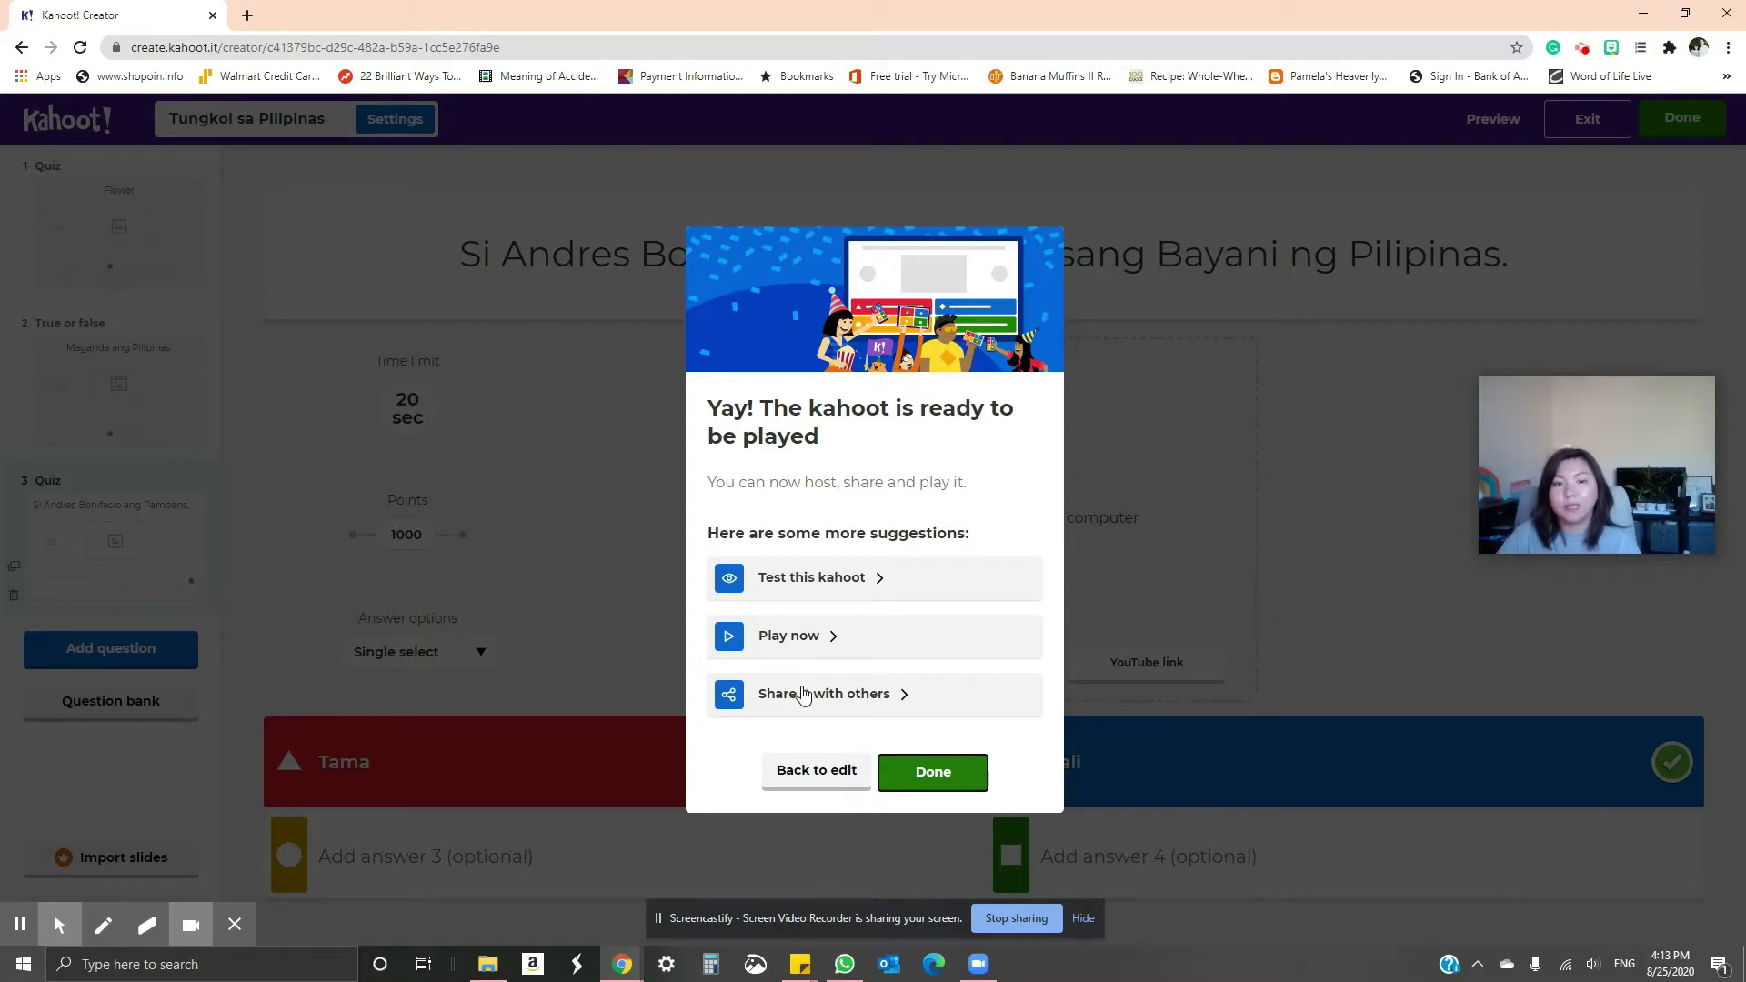
Step: Open the sharing options for the finished kahoot and copy its share link
click(829, 701)
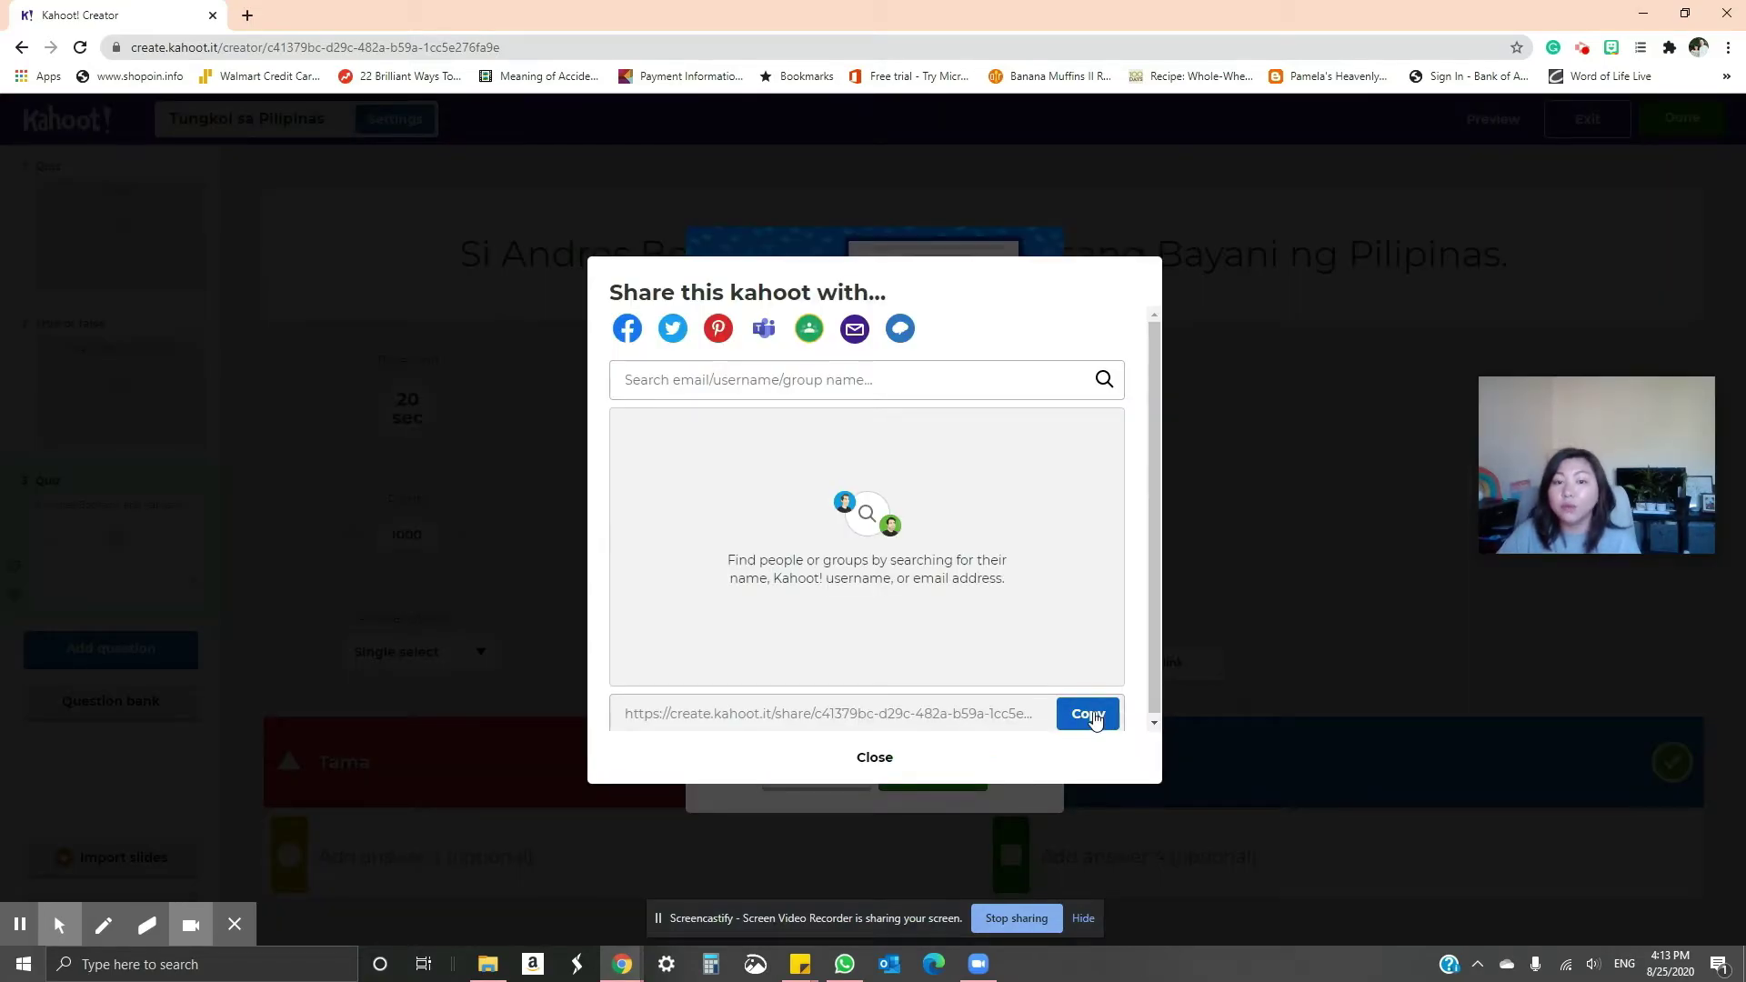
click(1095, 719)
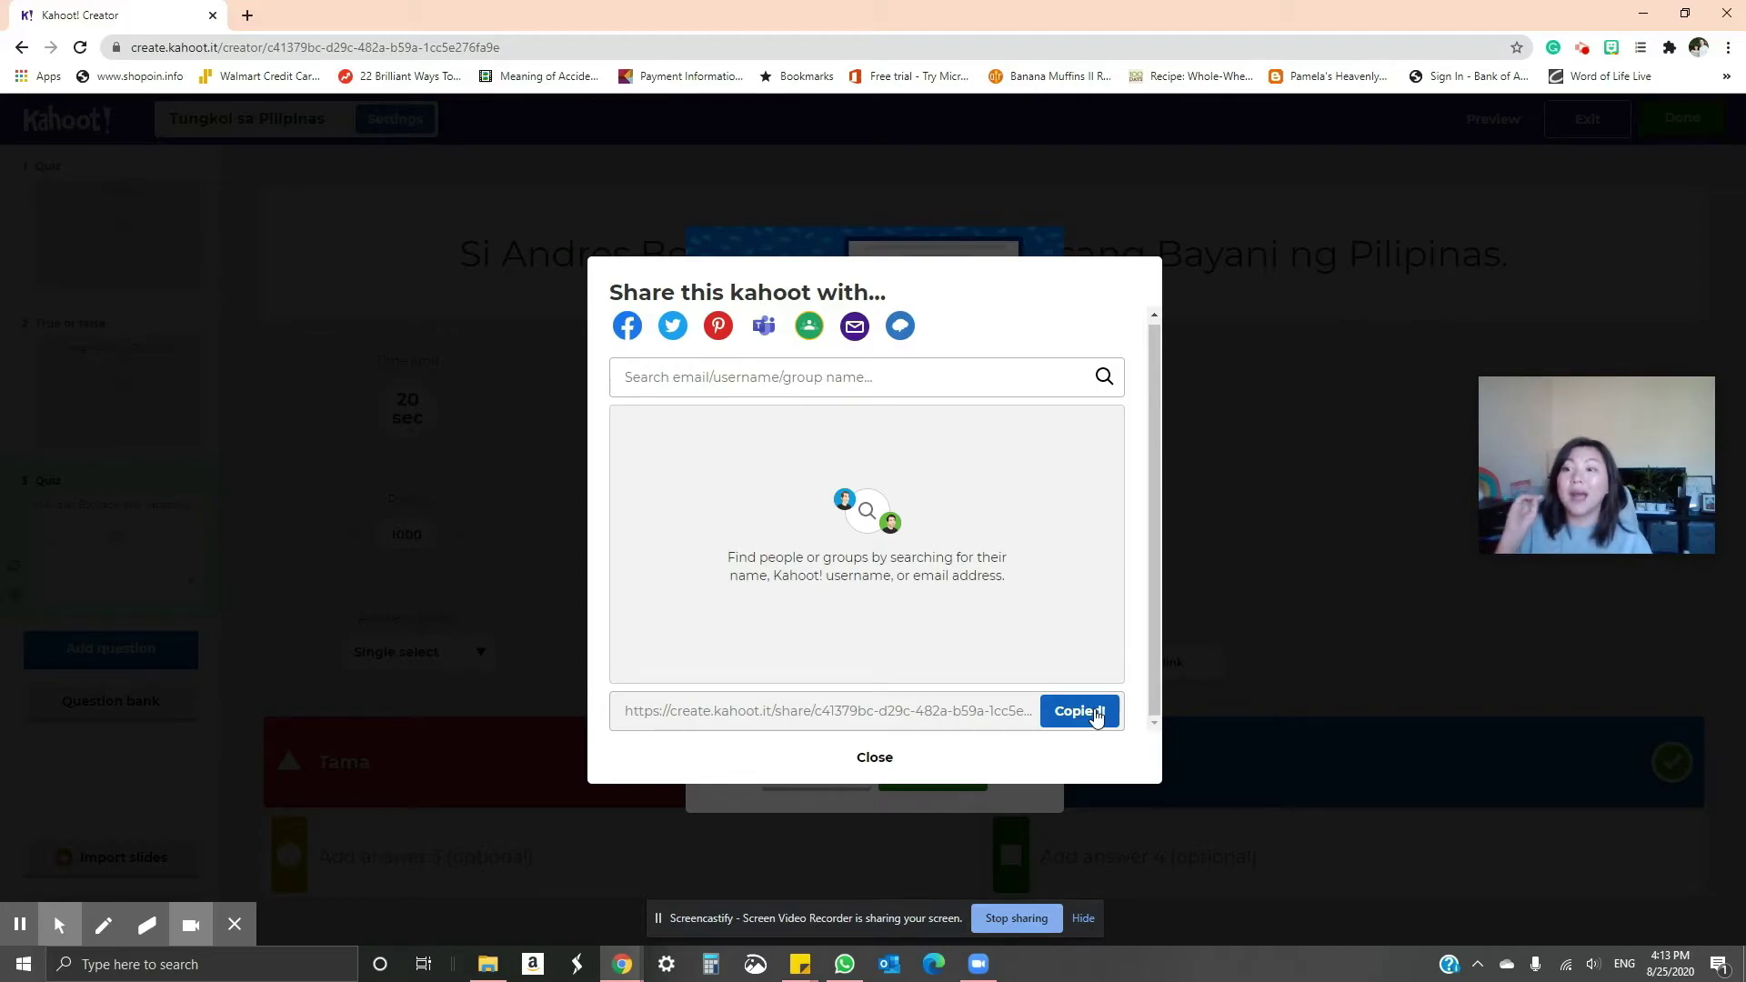
Step: Close the sharing options and finish the kahoot's creation to return to the list of own kahoots
click(891, 756)
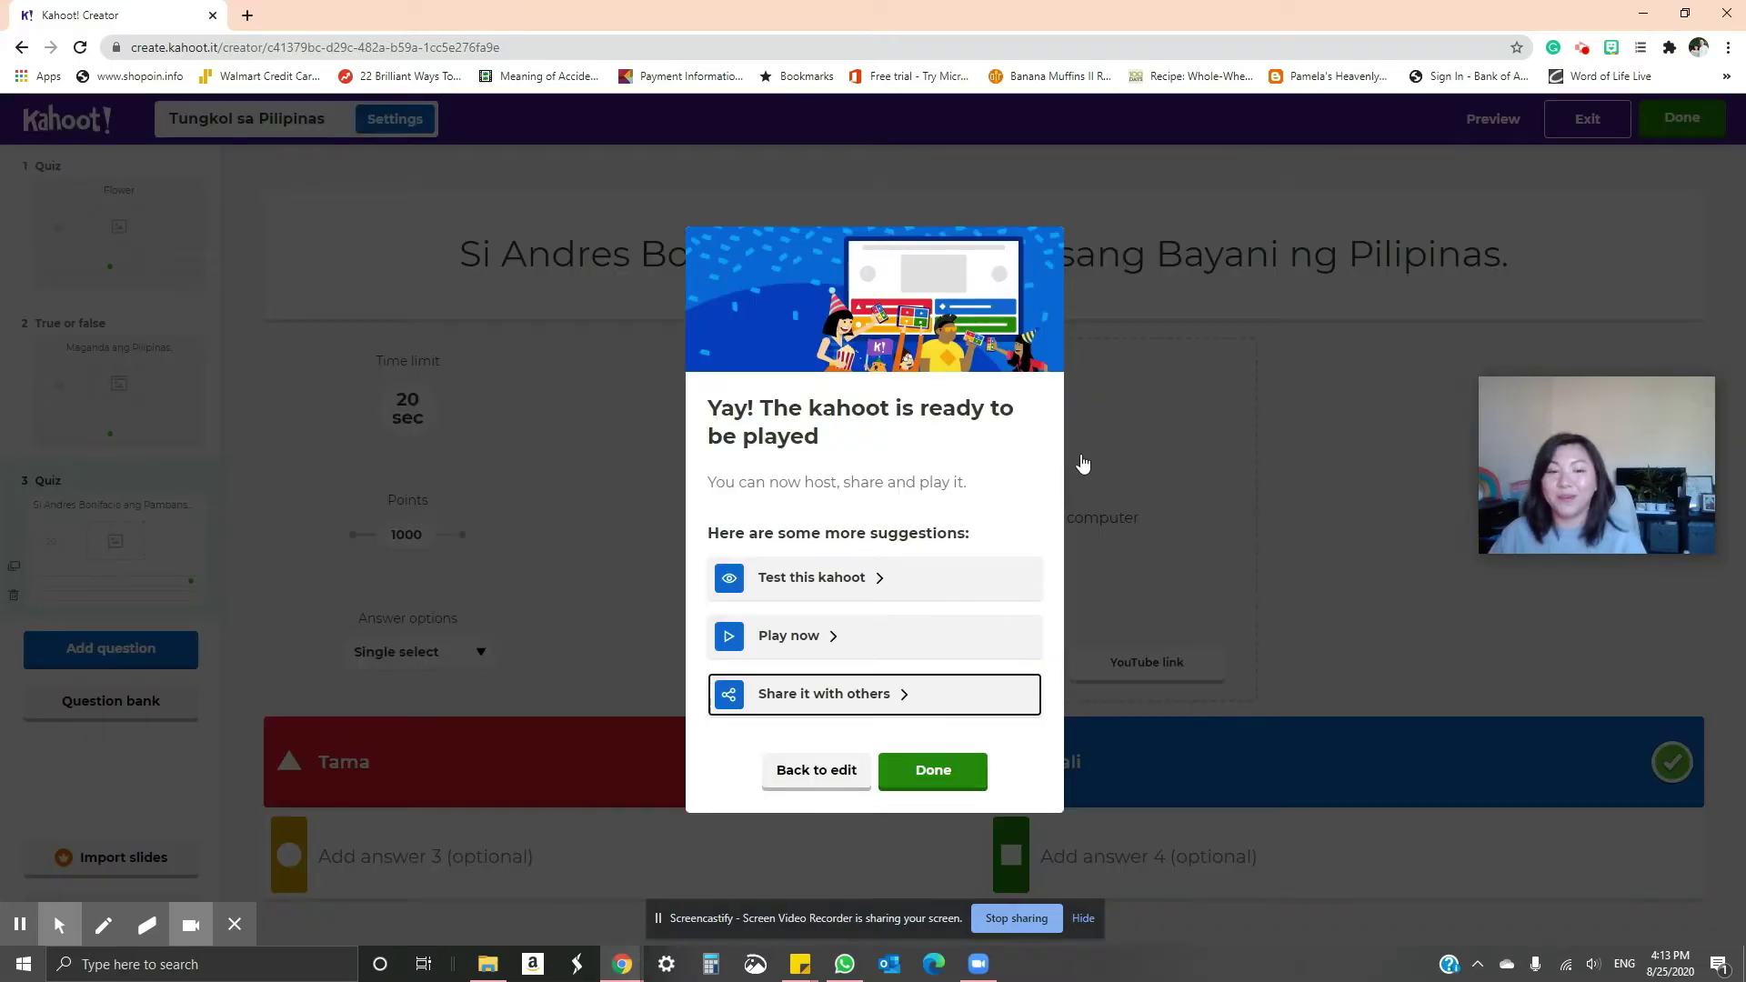
click(951, 782)
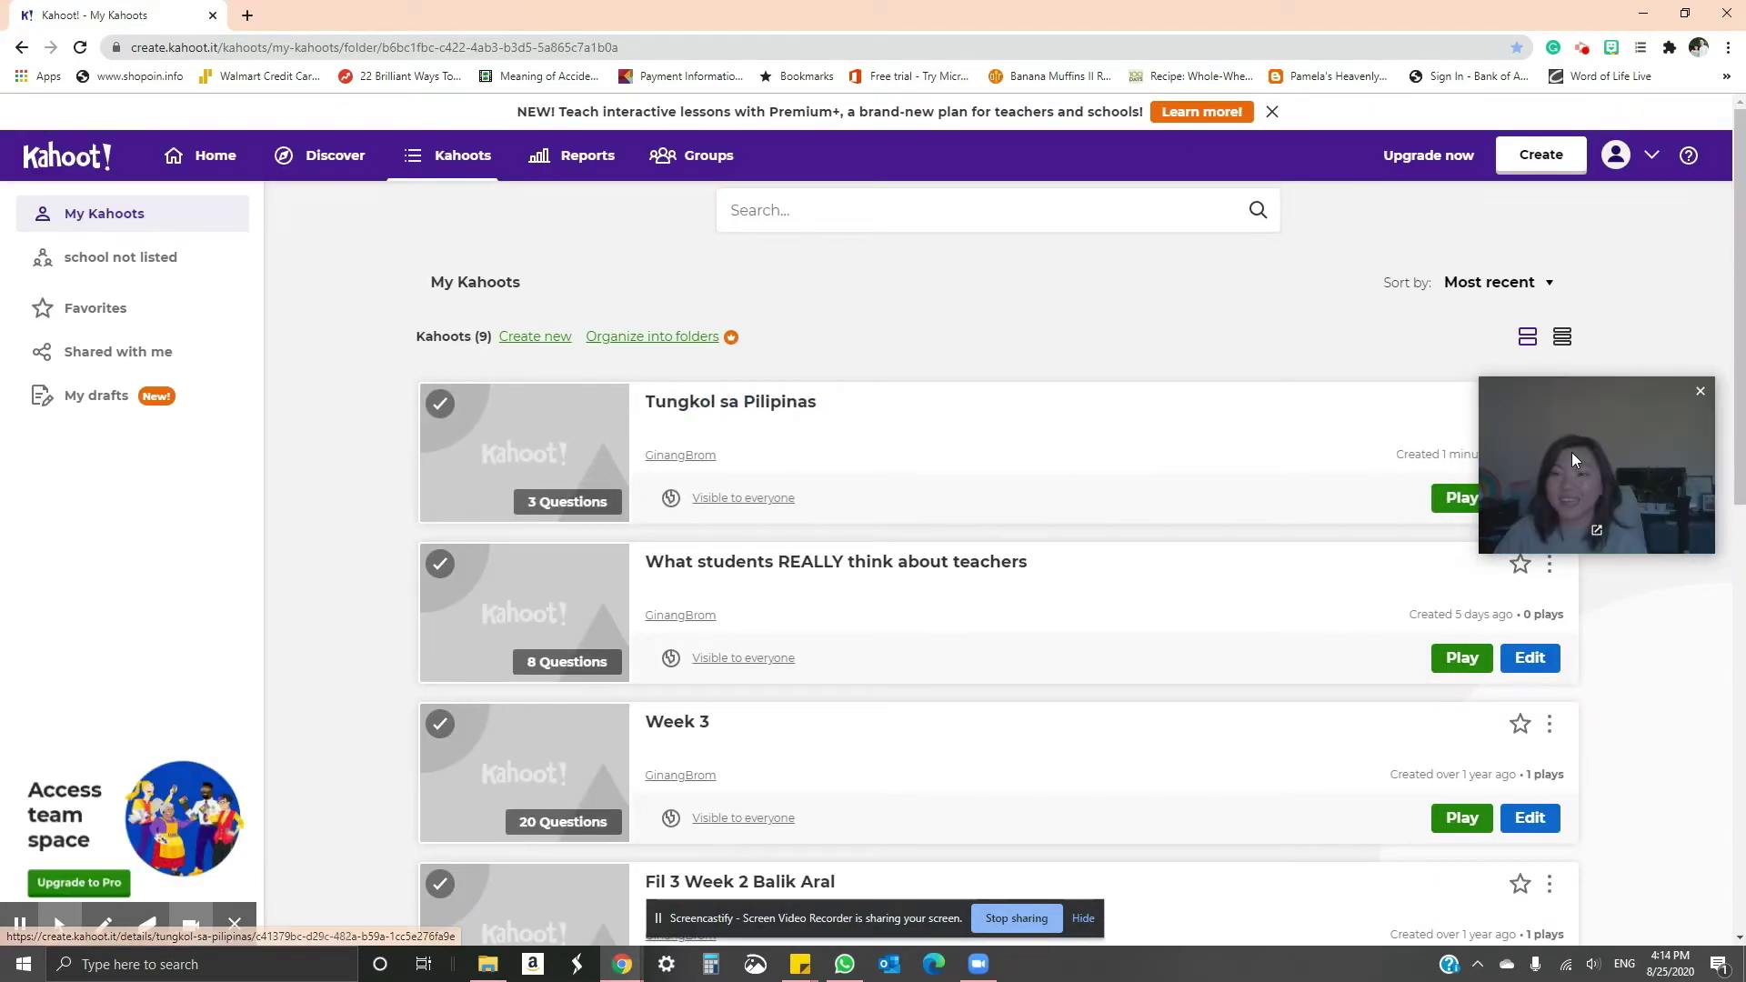
Step: Set up the "Tungkol sa Pilipinas" kahoot for live play with the Teach option for virtual classrooms
drag(1606, 417, 1615, 637)
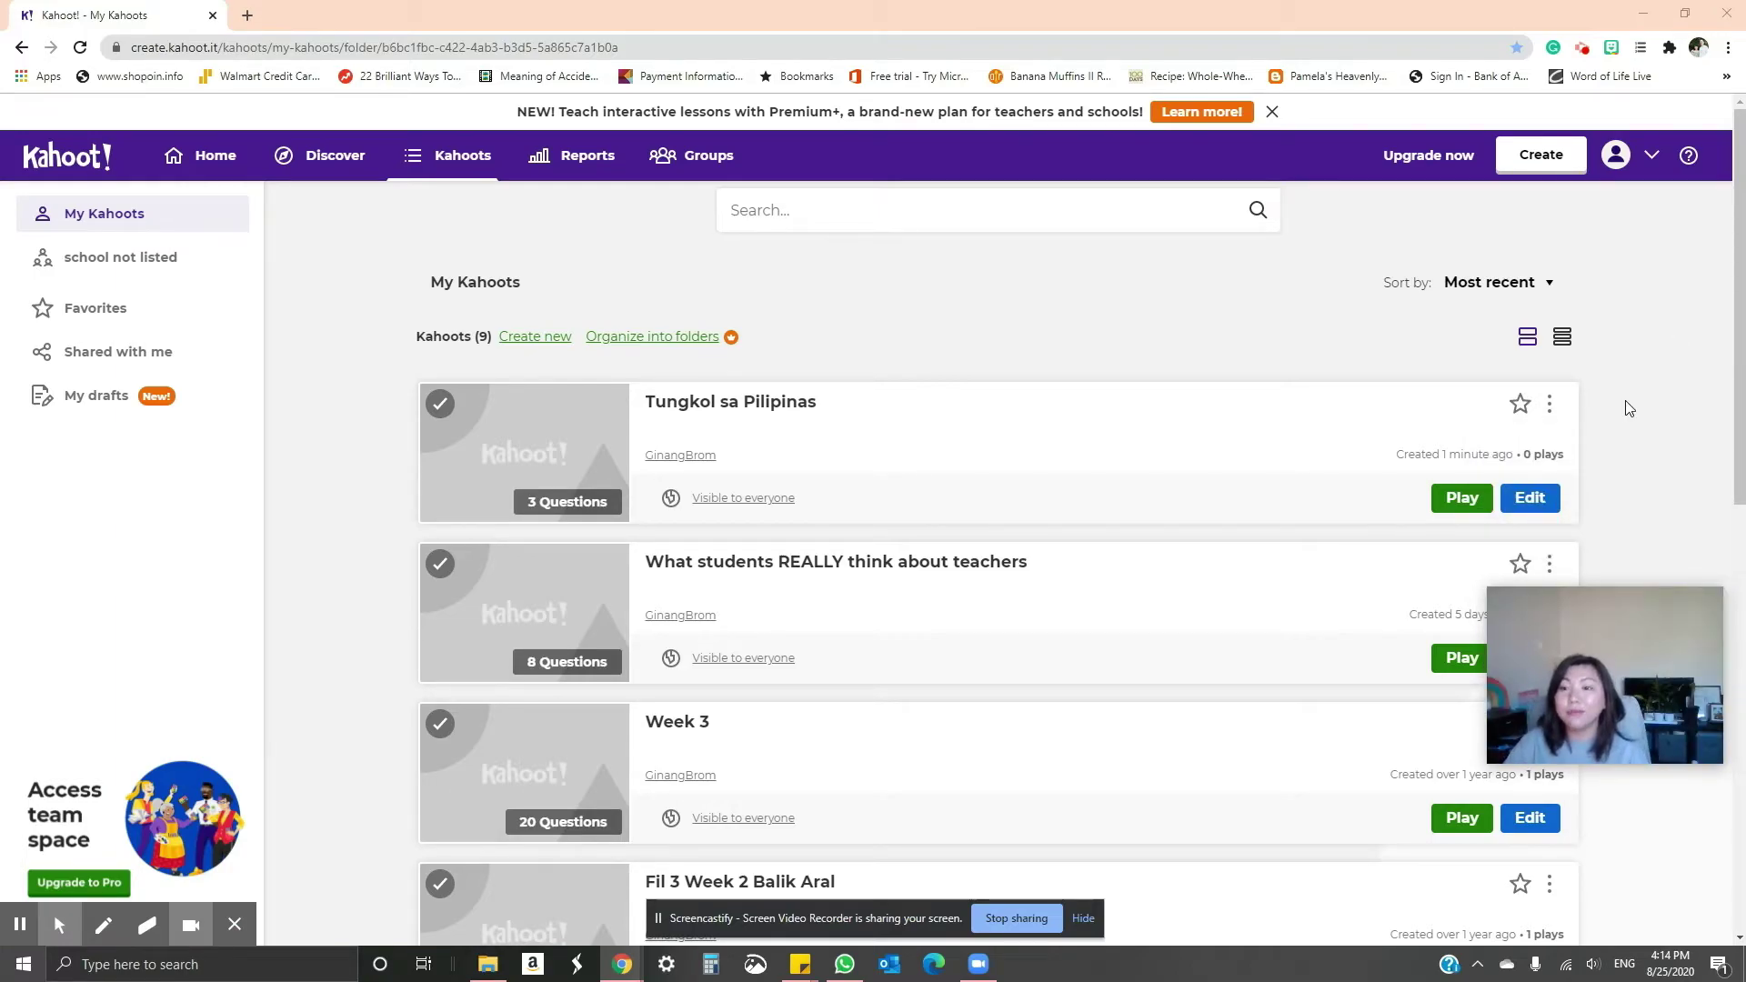
click(1451, 499)
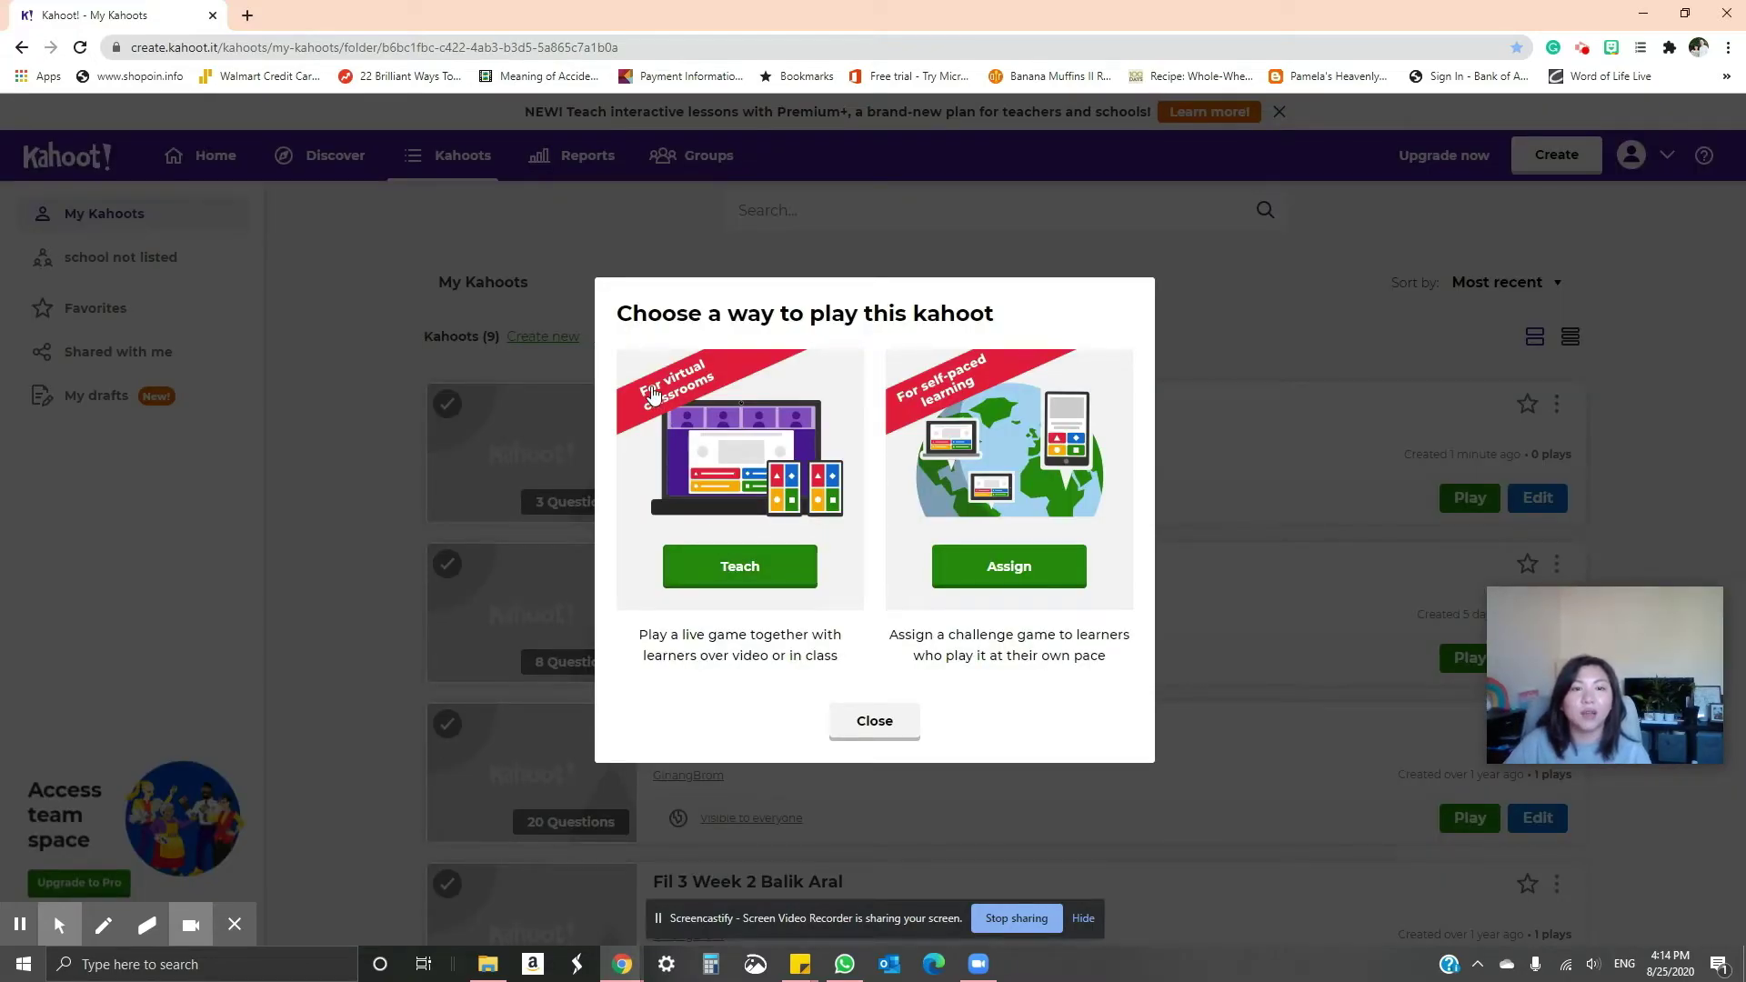
click(749, 573)
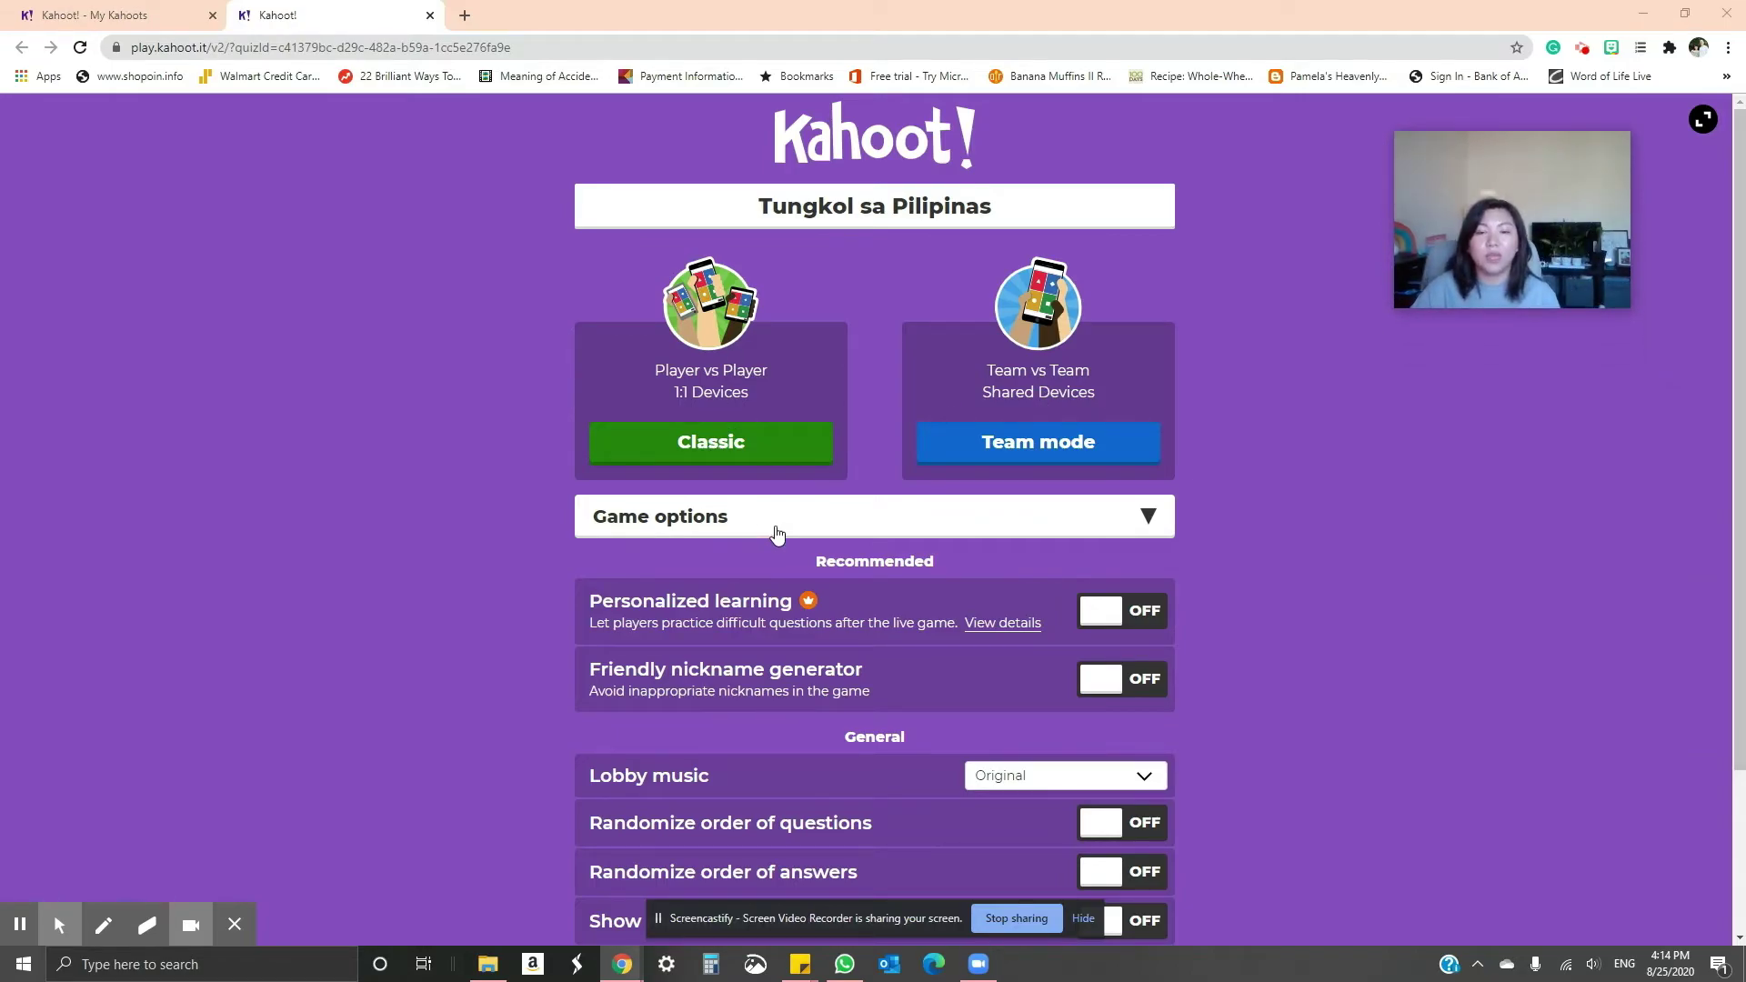
Step: Turn on the game options that randomize the order of questions and the order of answers
scroll(777, 534, down, 2)
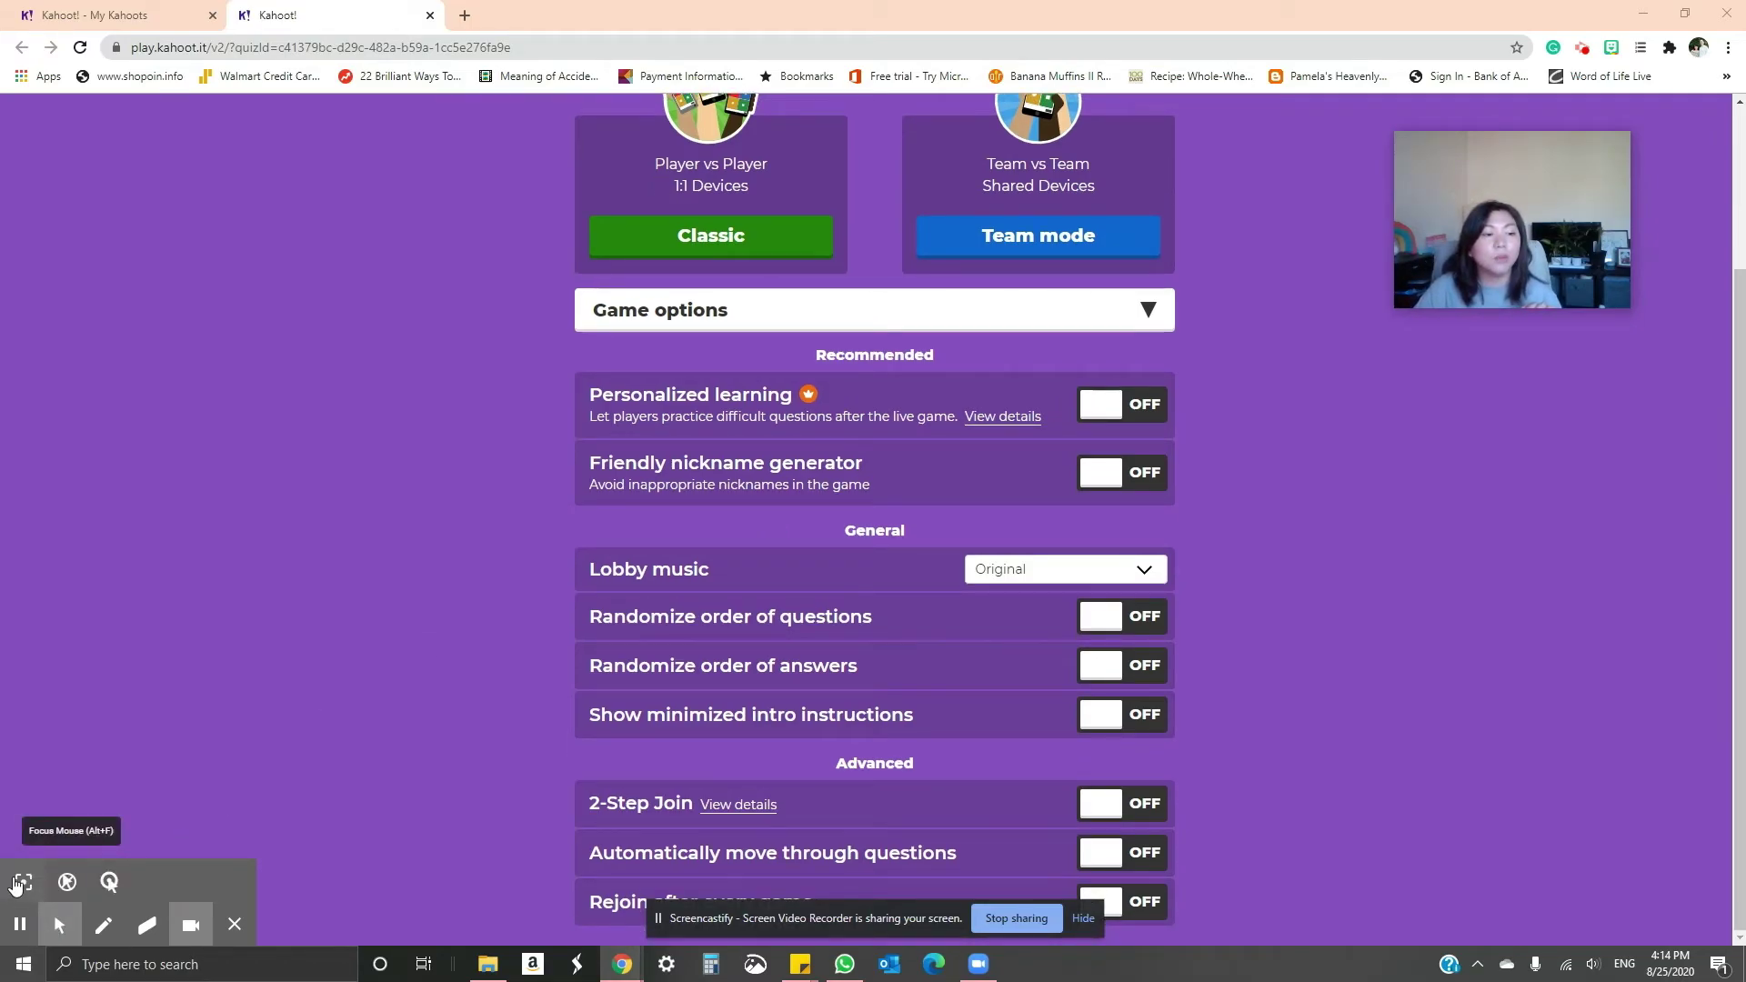
click(55, 926)
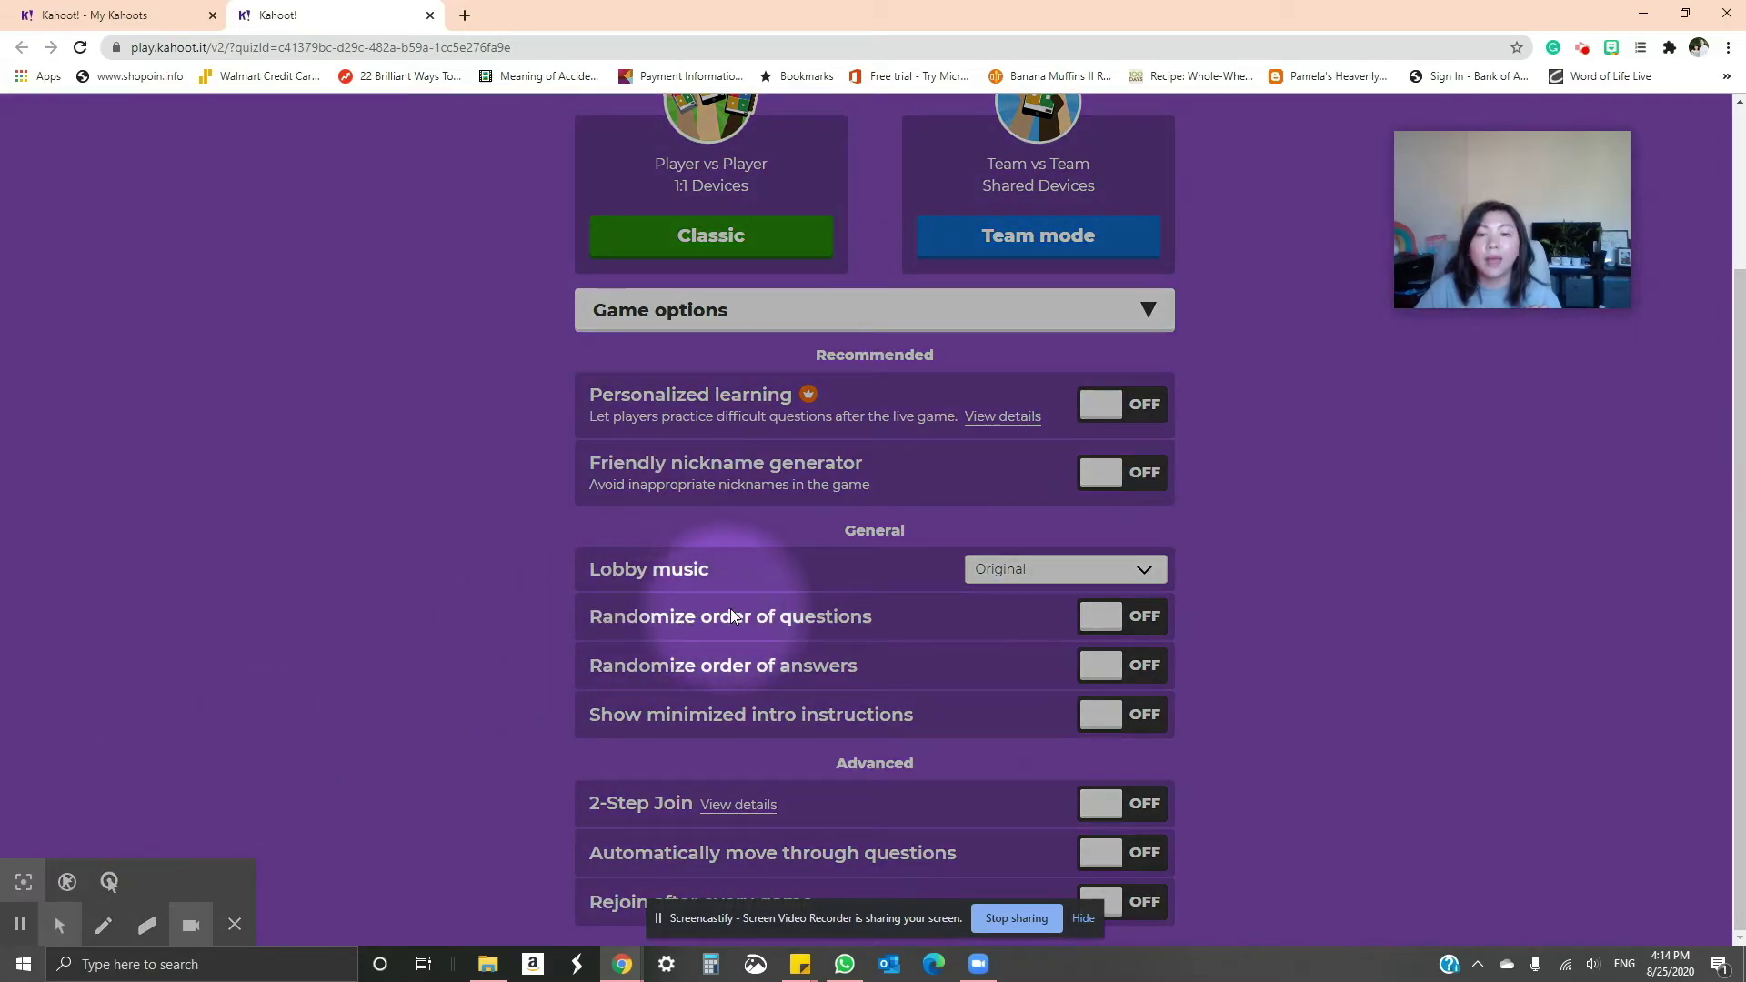
click(1121, 617)
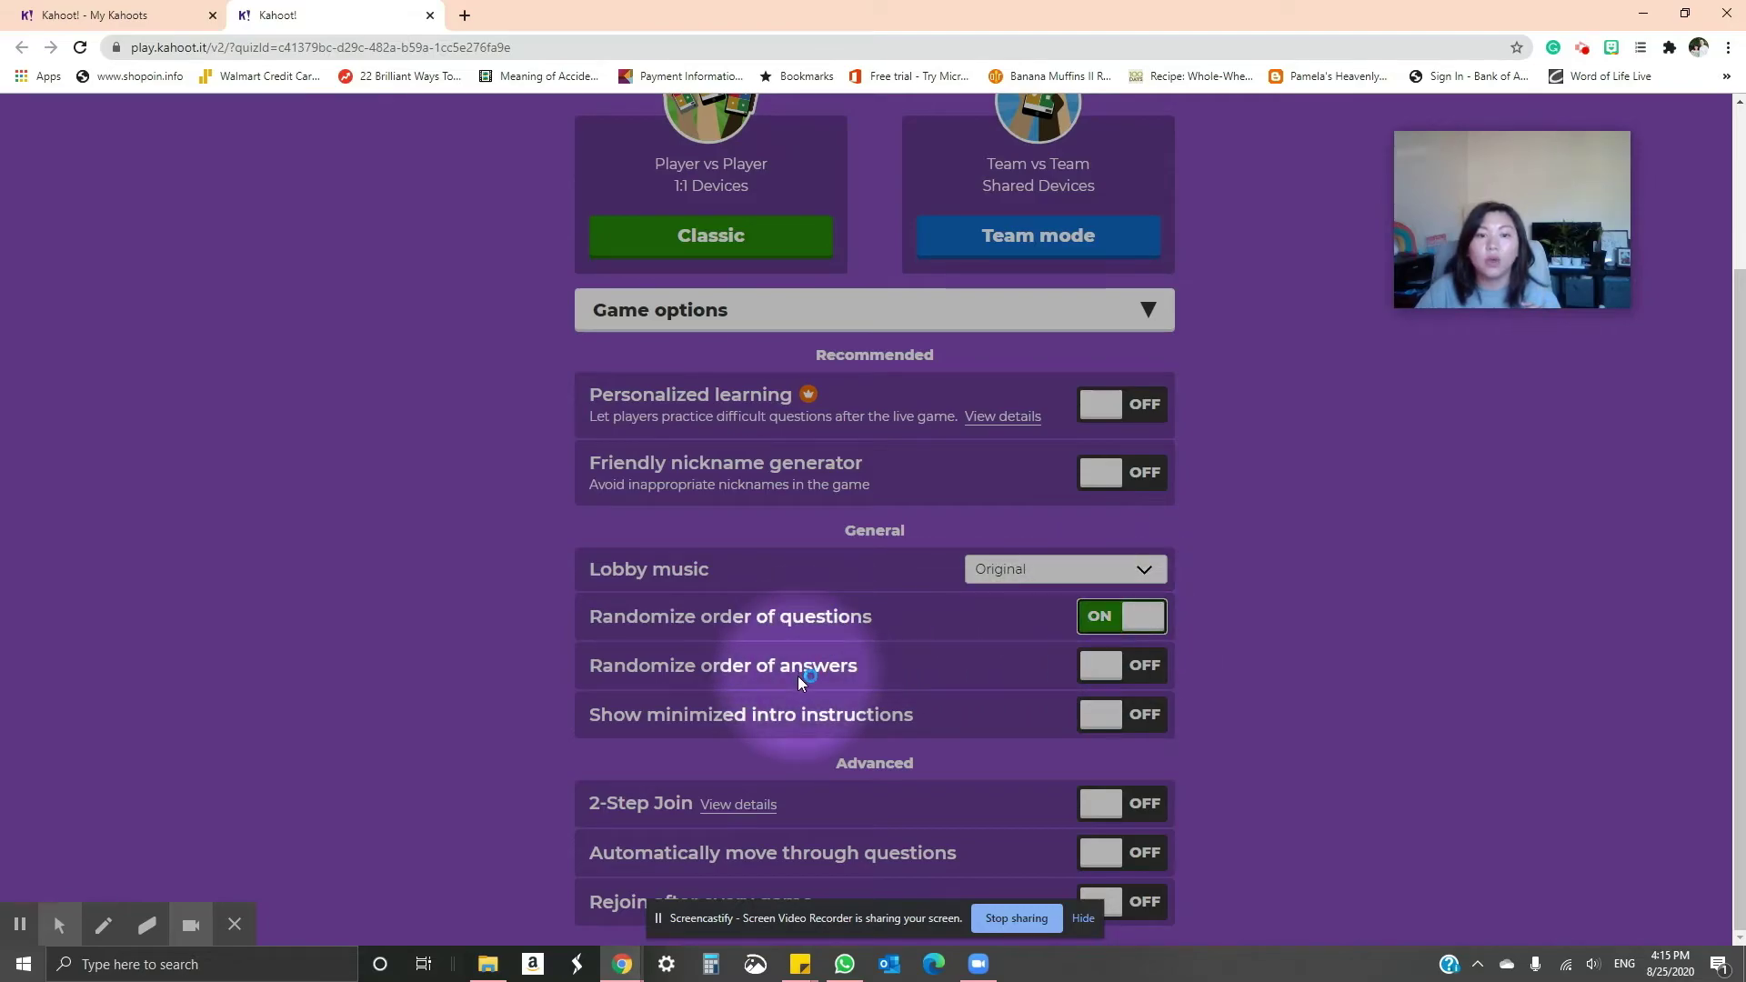
click(1119, 666)
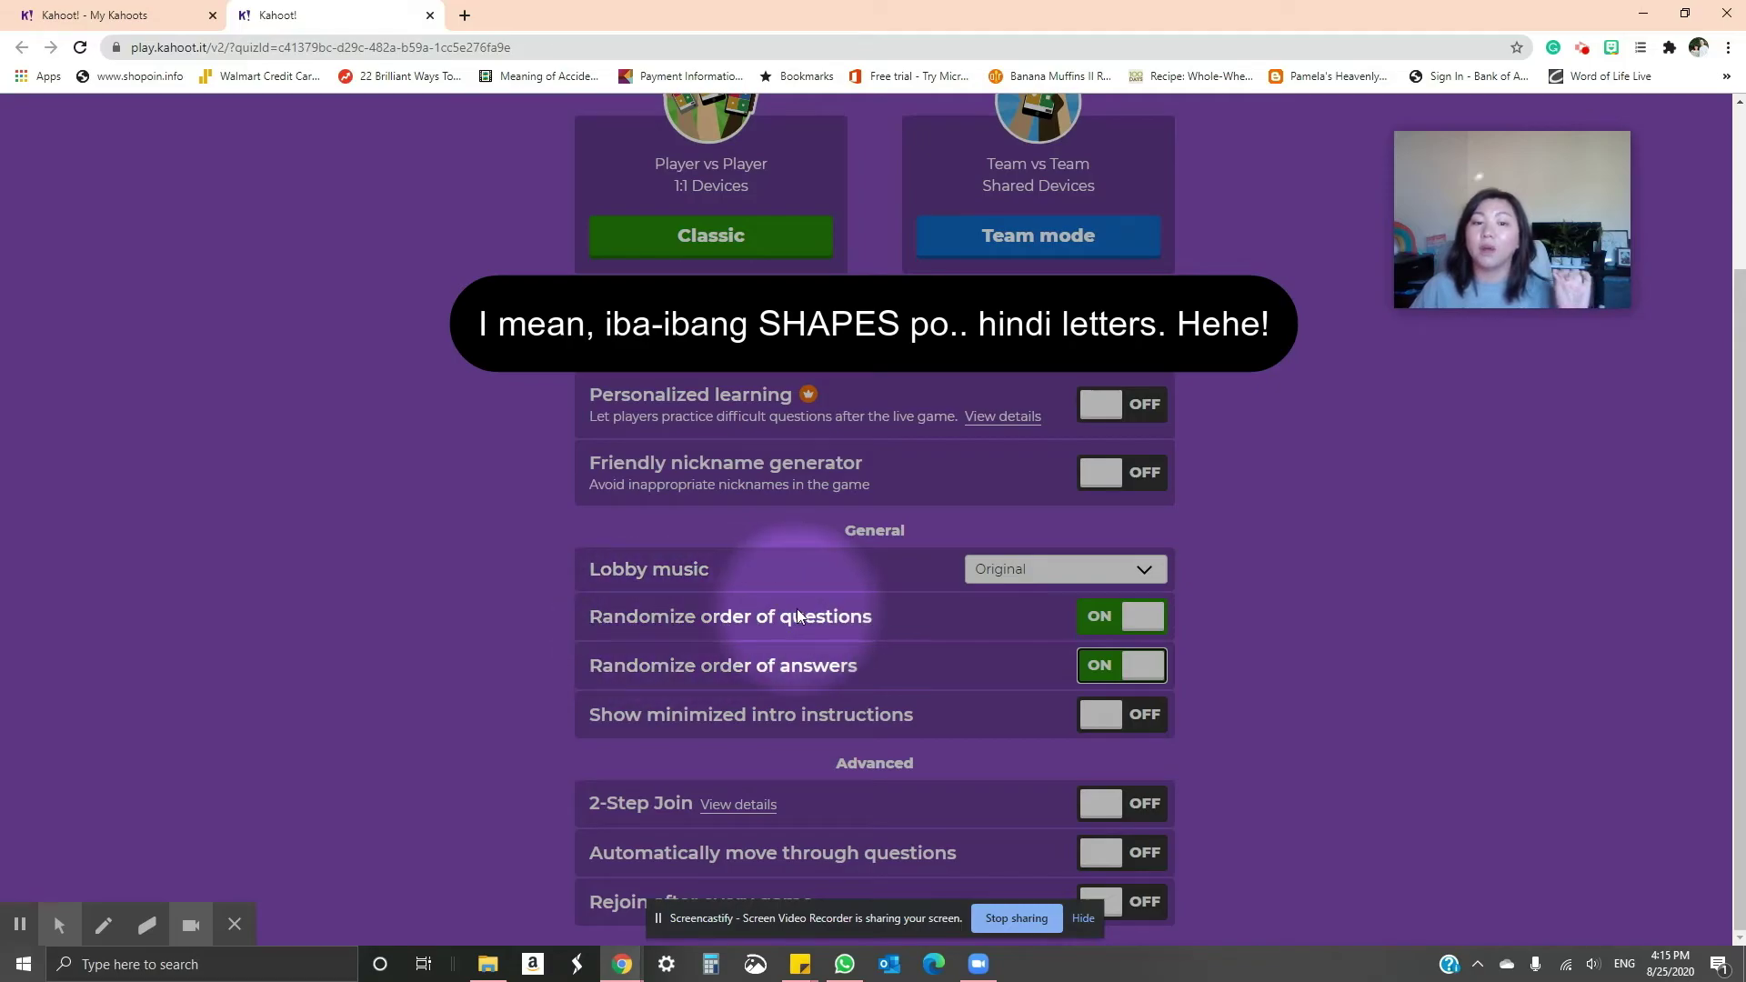
click(1404, 641)
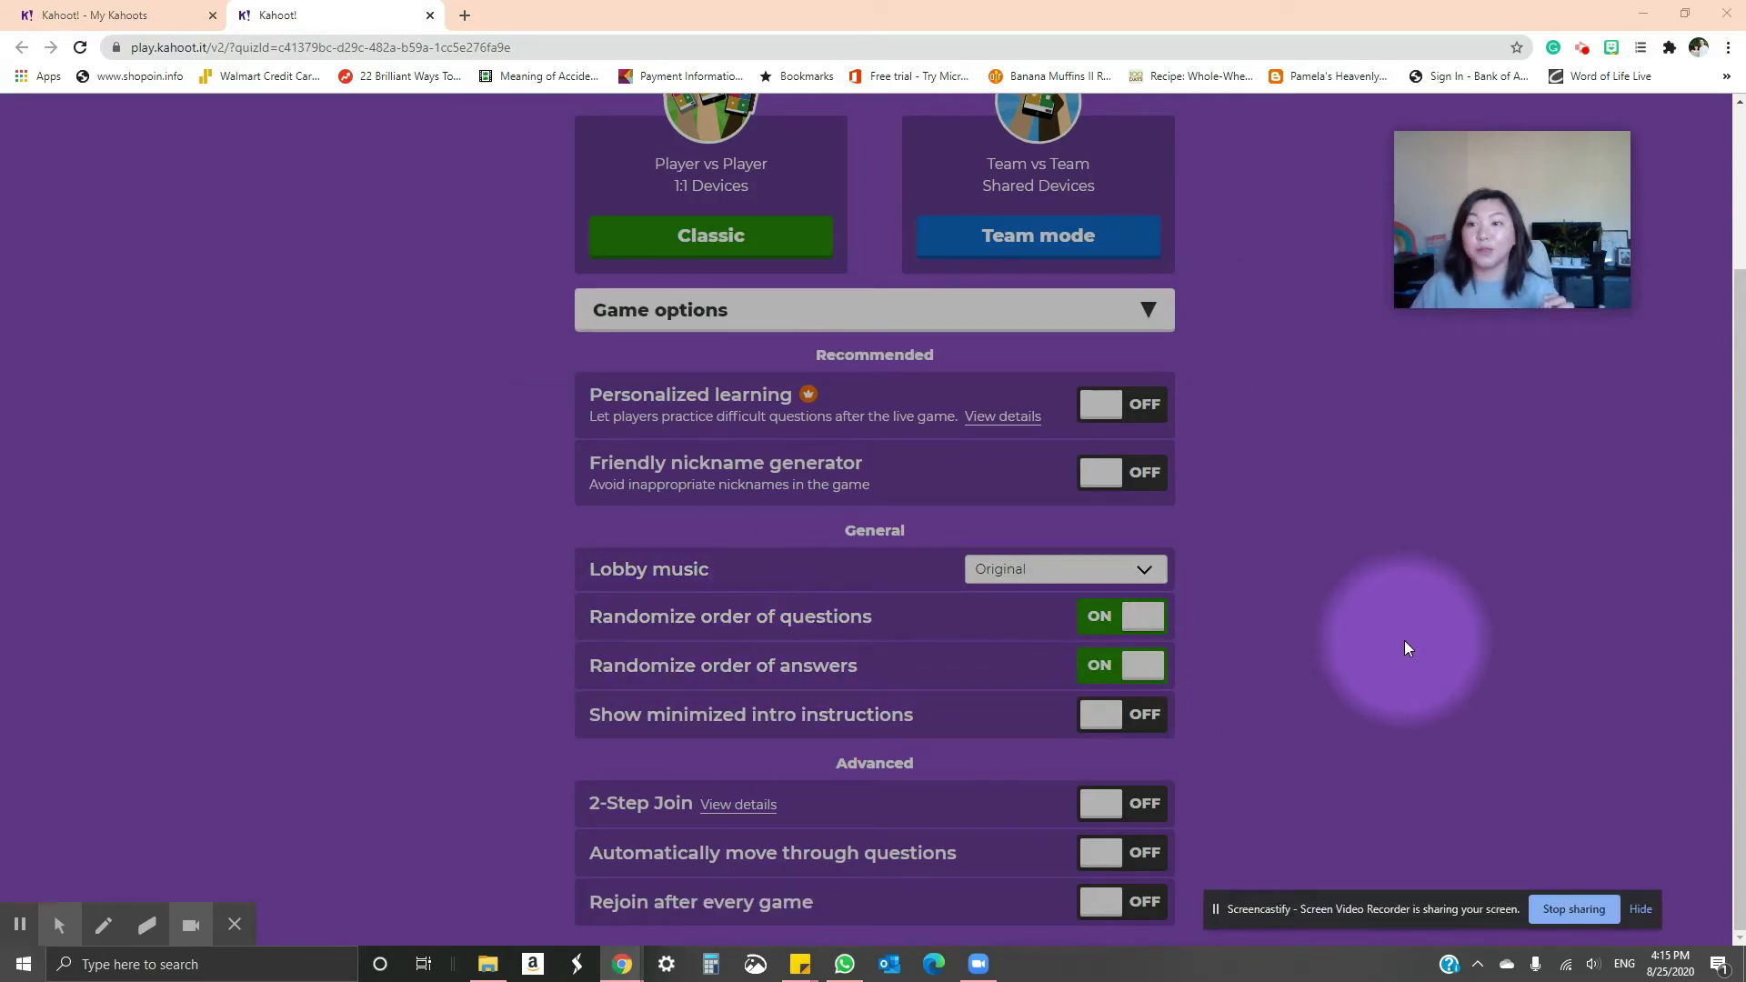
Step: Look through the available lobby music choices and leave the list without picking another one
click(1009, 570)
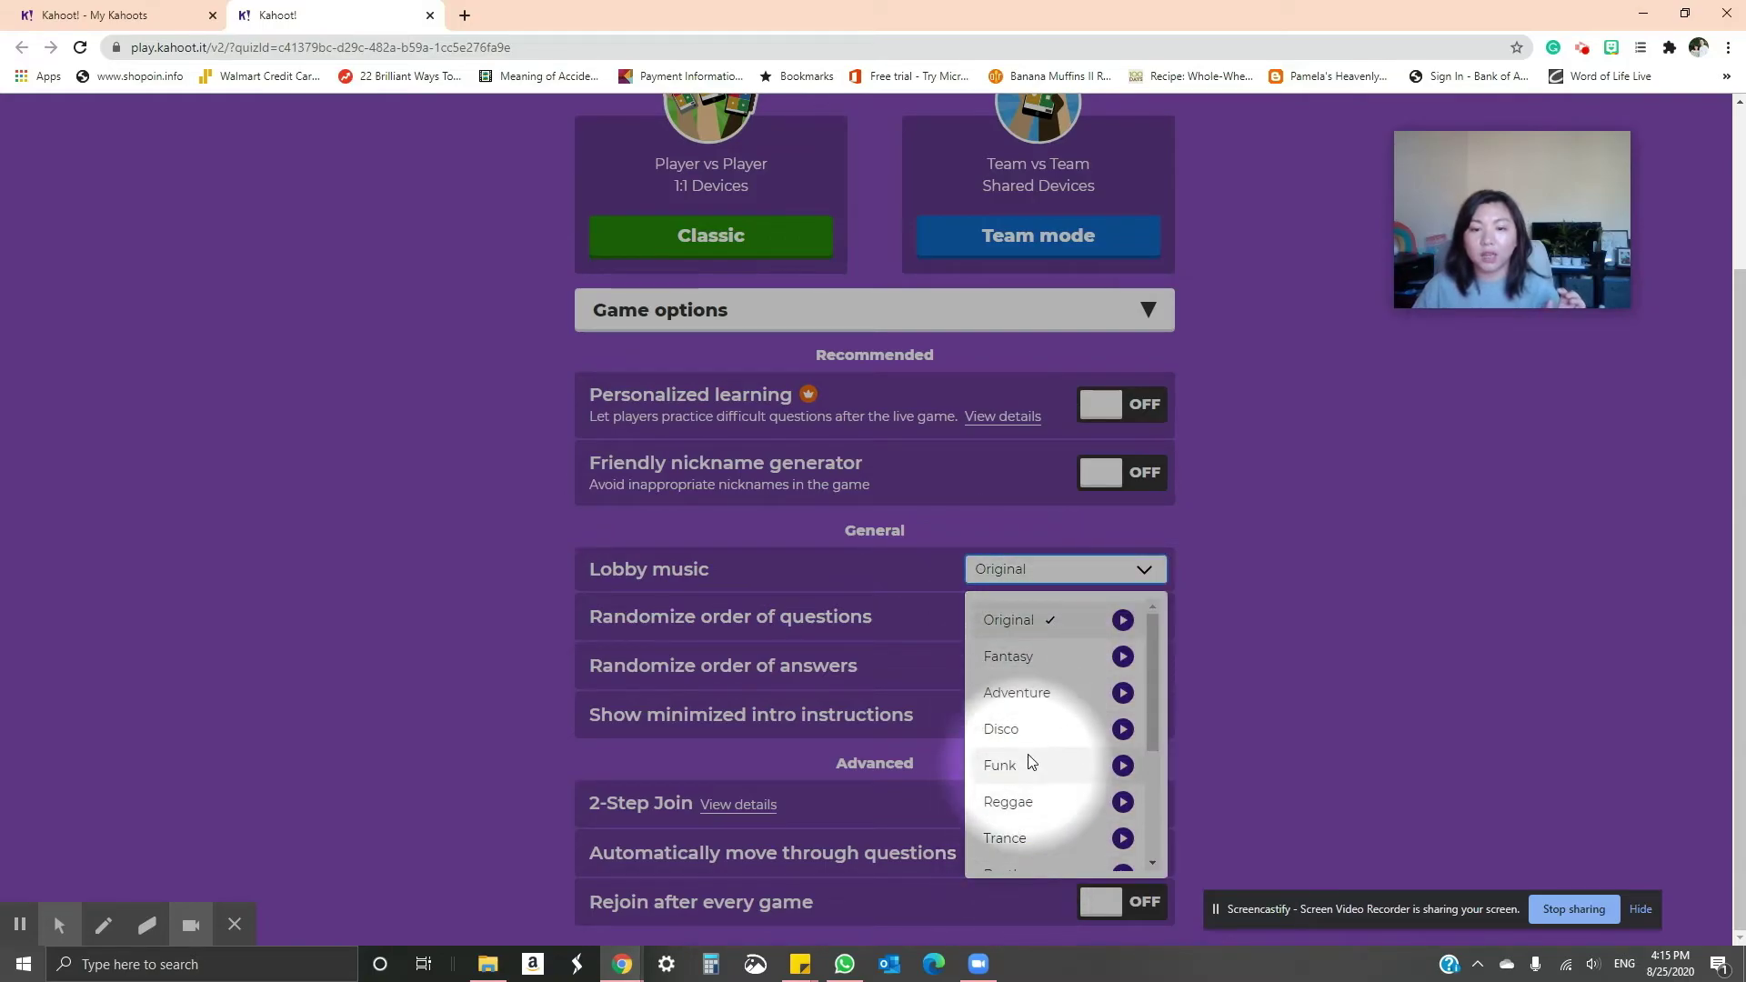
scroll(1328, 635, up, 2)
click(1328, 634)
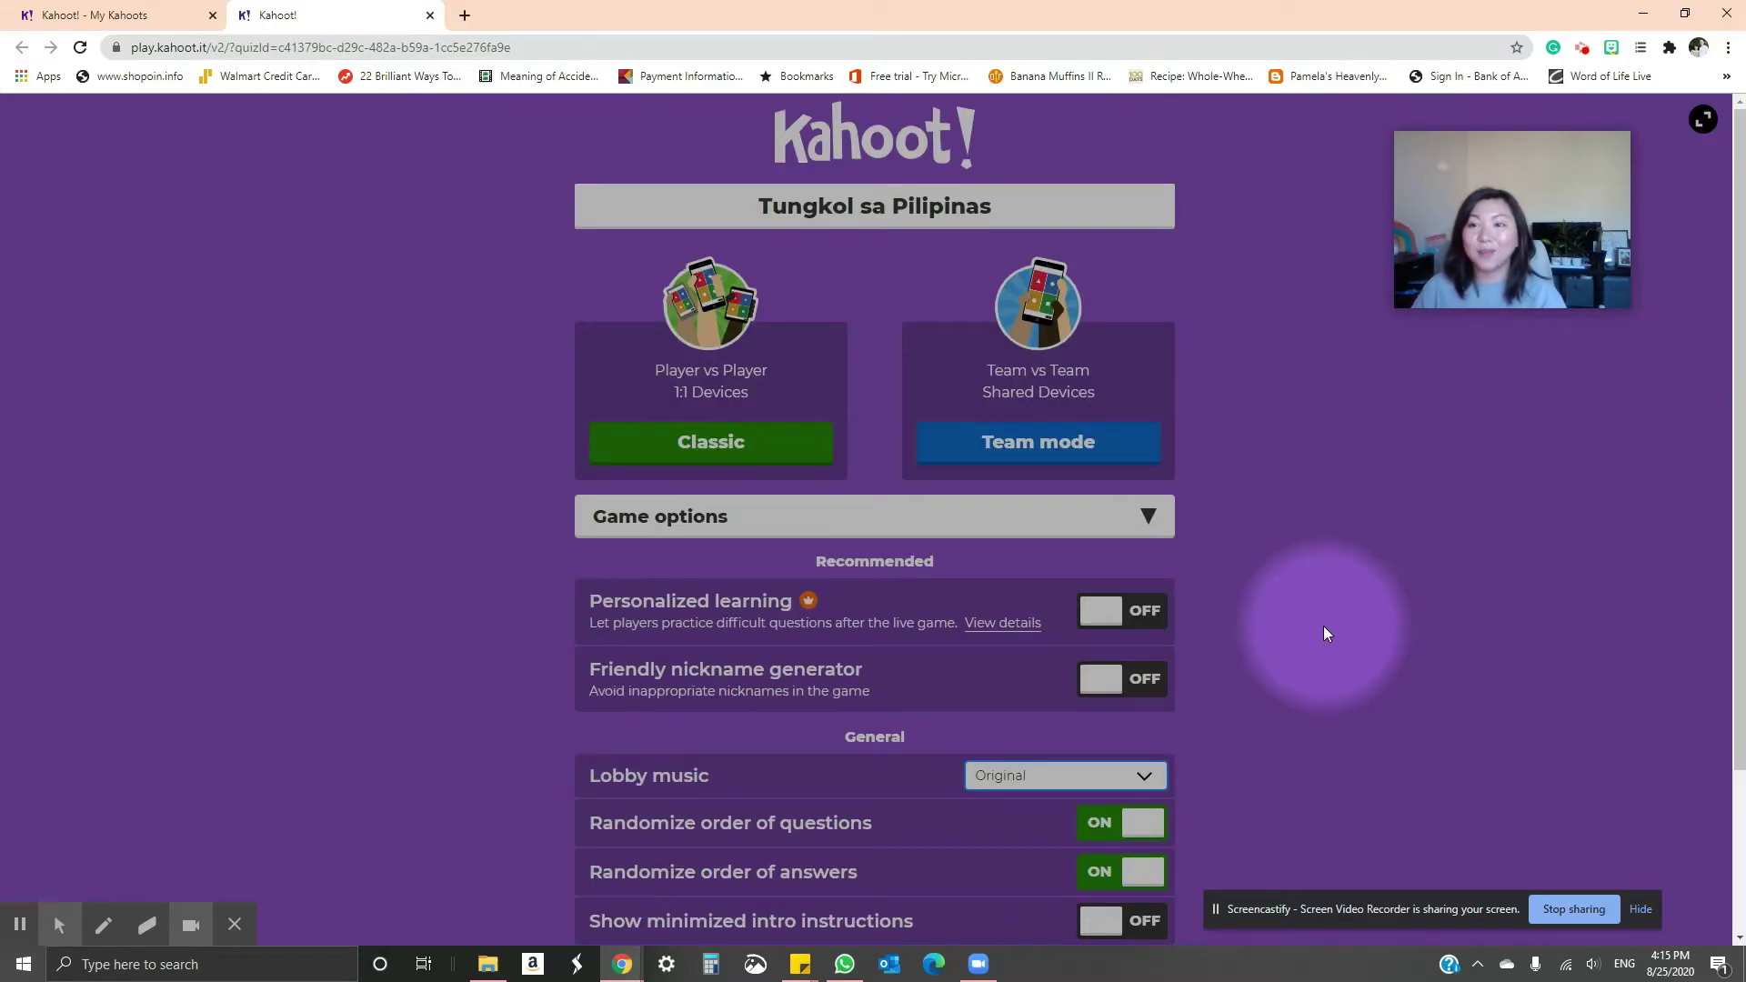
Step: Host the game in Classic player versus player mode and start it with a player in the lobby
click(764, 443)
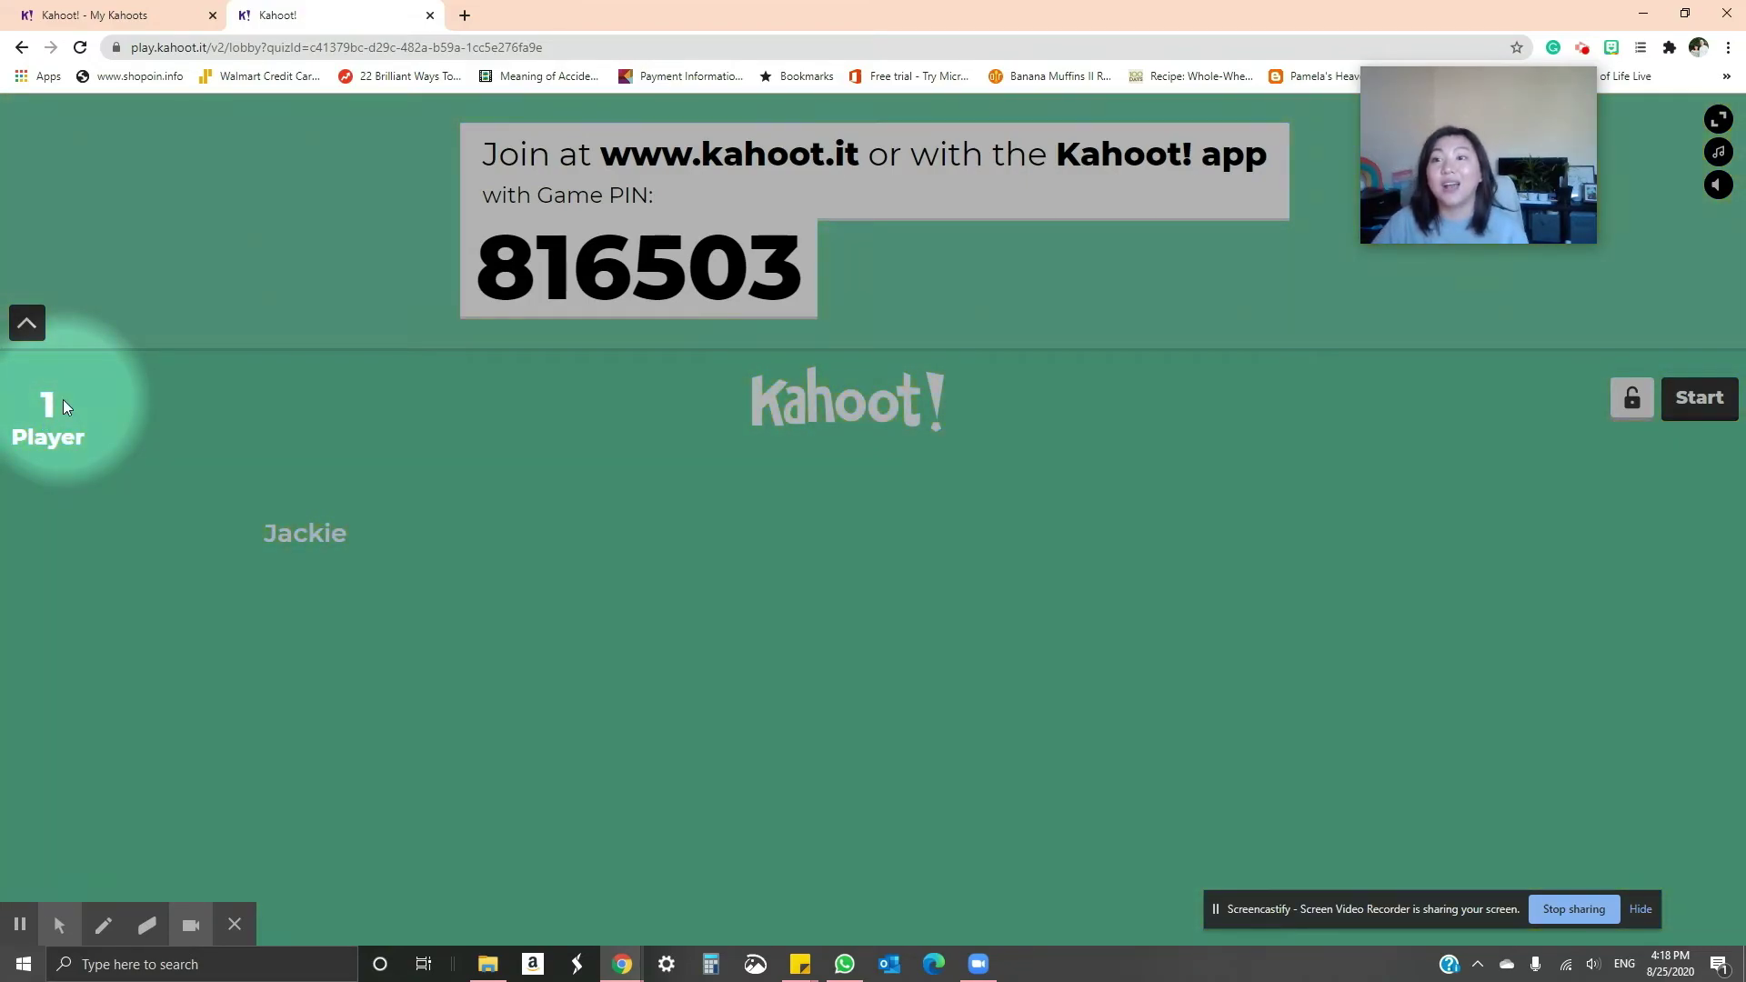
click(1692, 418)
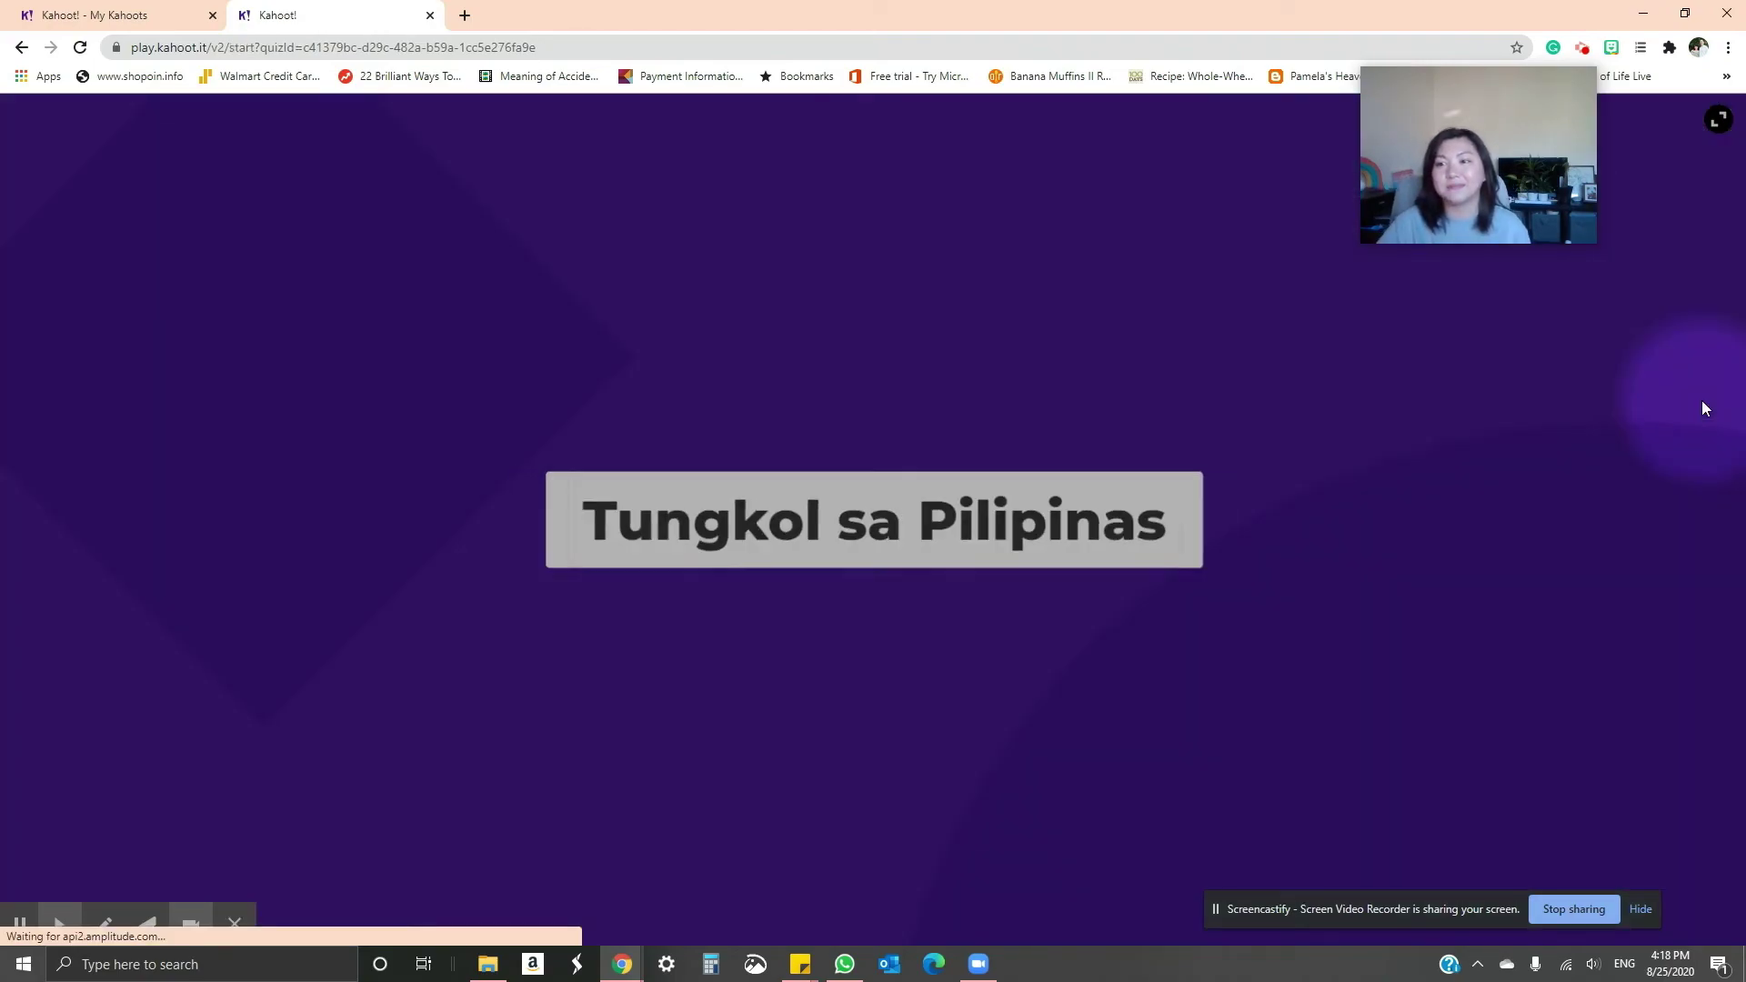